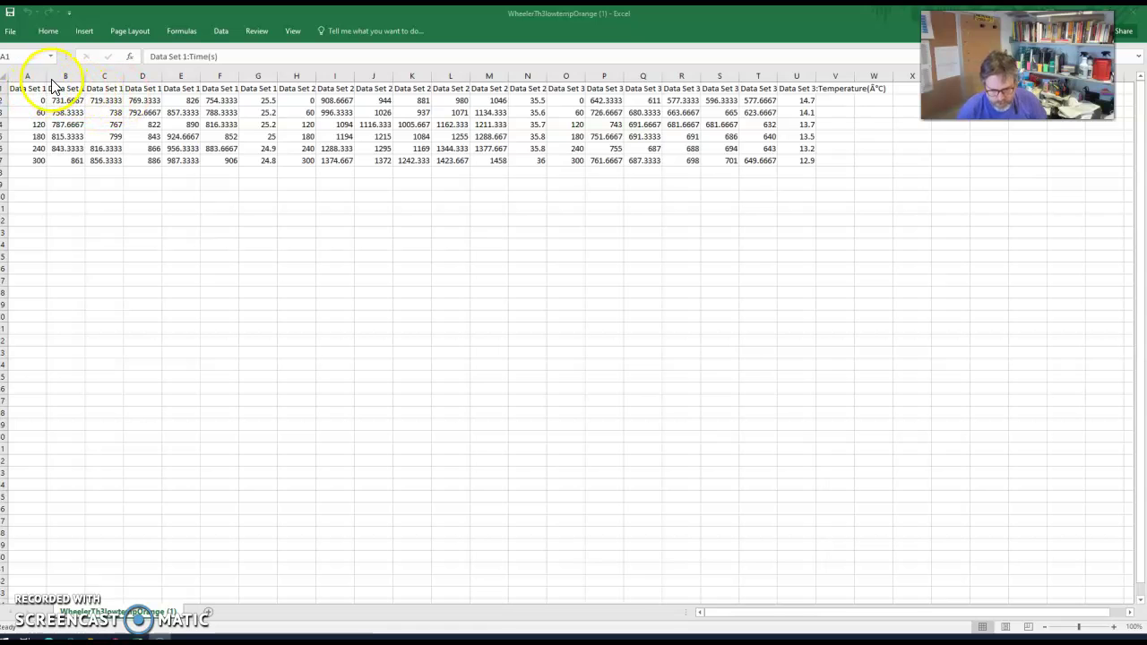
Drag the column borders so columns A–G show the full Data Set 1 headings
drag(45, 75, 546, 77)
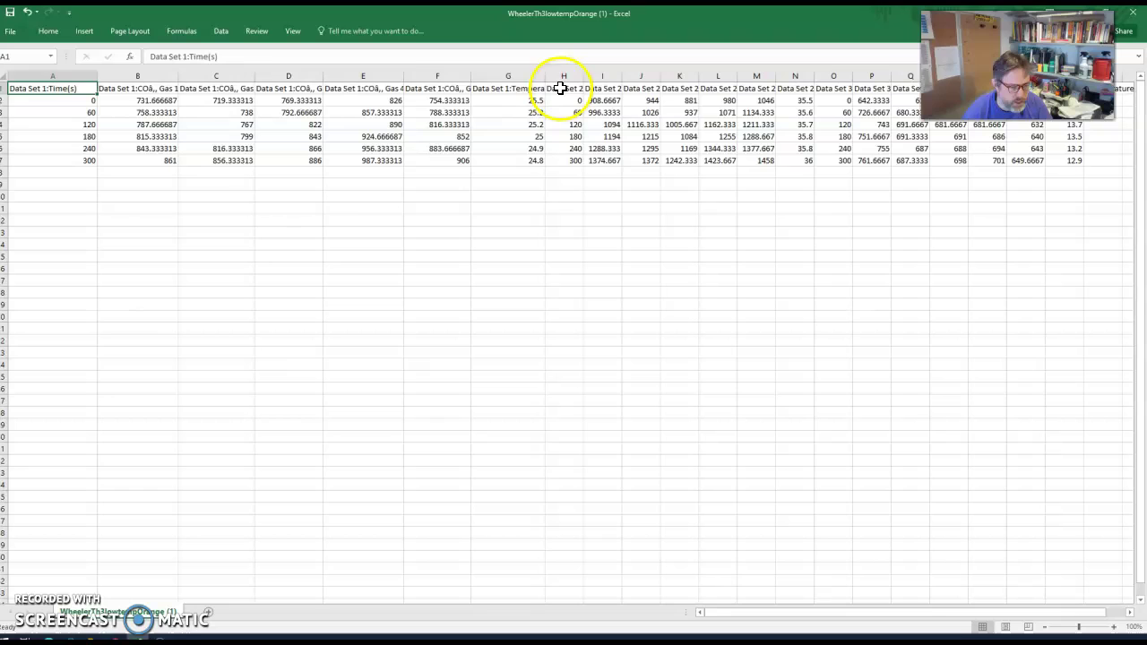
Copy the Data Set 2 block H1:N7 to A10, below Data Set 1
drag(561, 86, 788, 164)
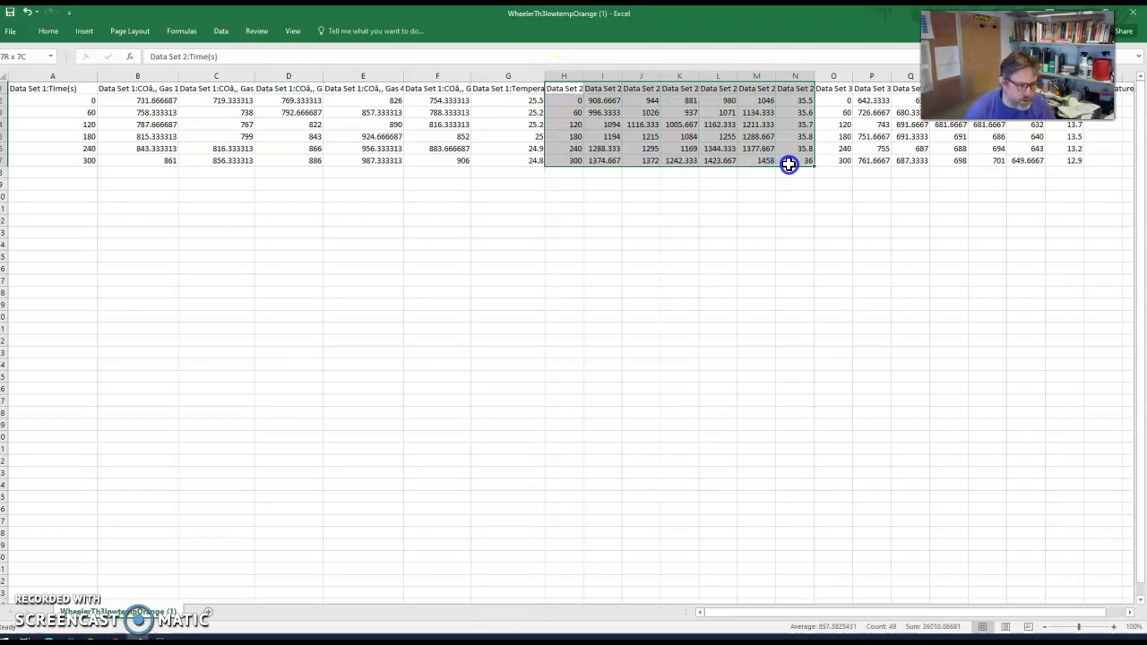
drag(789, 165, 787, 163)
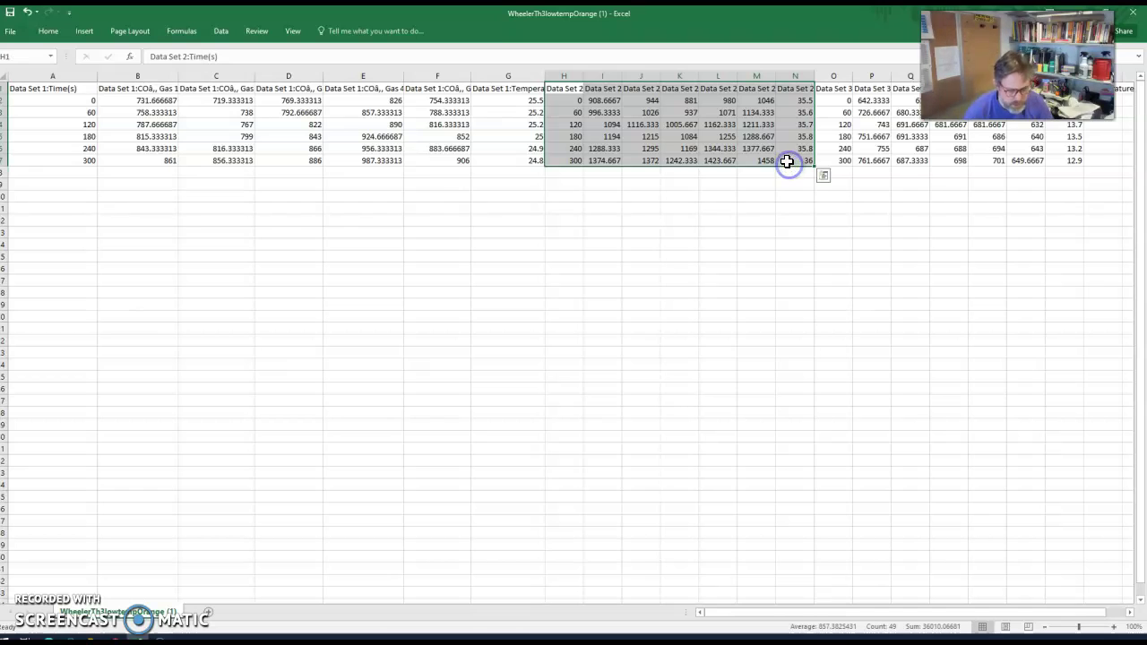
key(ctrl+c)
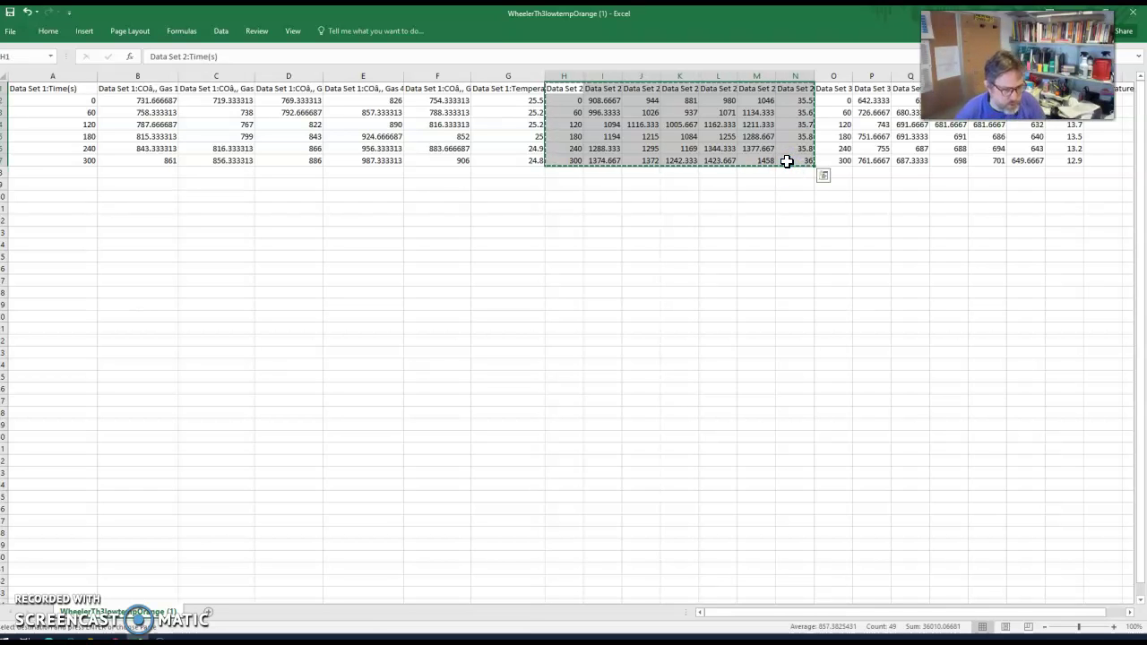
click(44, 195)
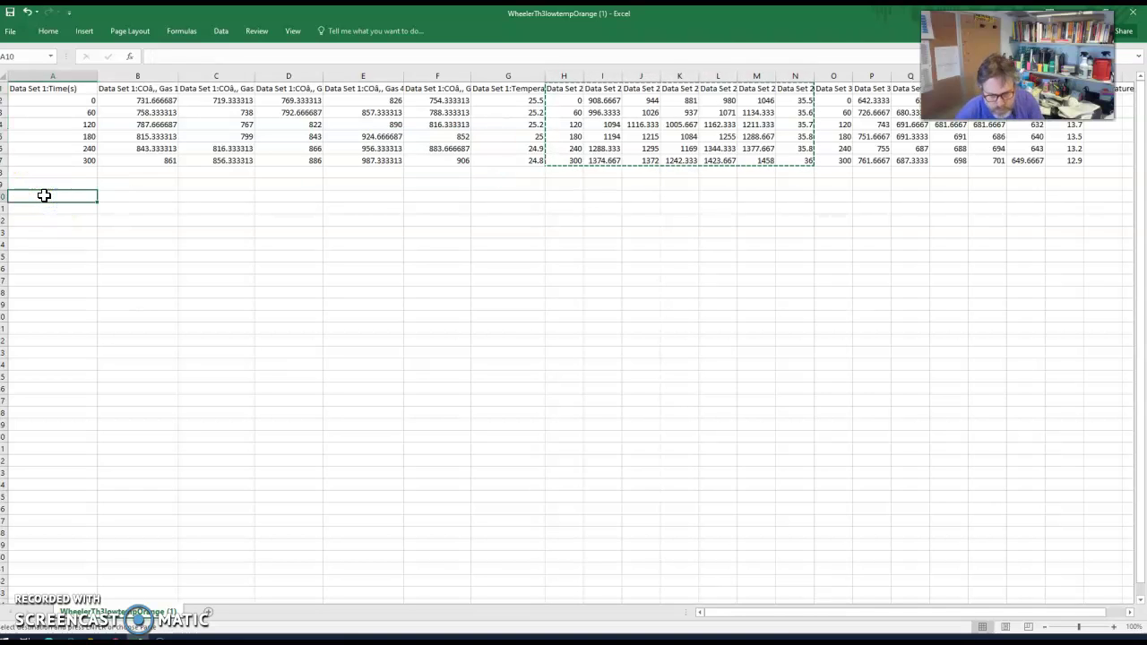
key(ctrl+v)
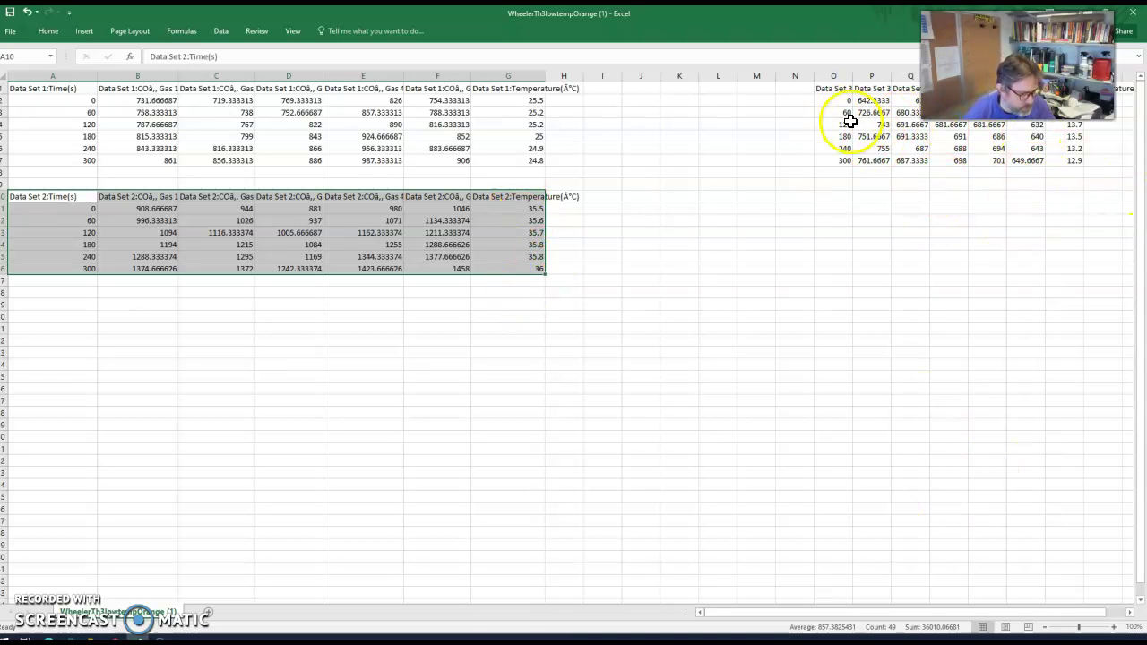
Copy the Data Set 3 block O1:U7 to A19, below Data Set 2
drag(833, 88, 1066, 156)
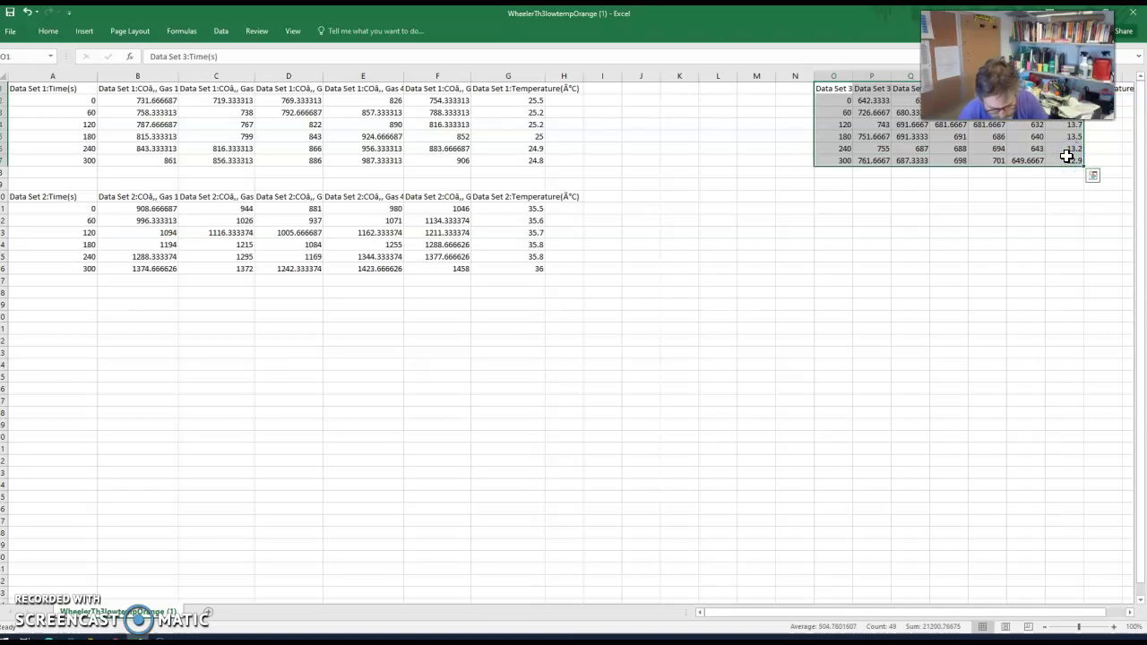
key(ctrl+c)
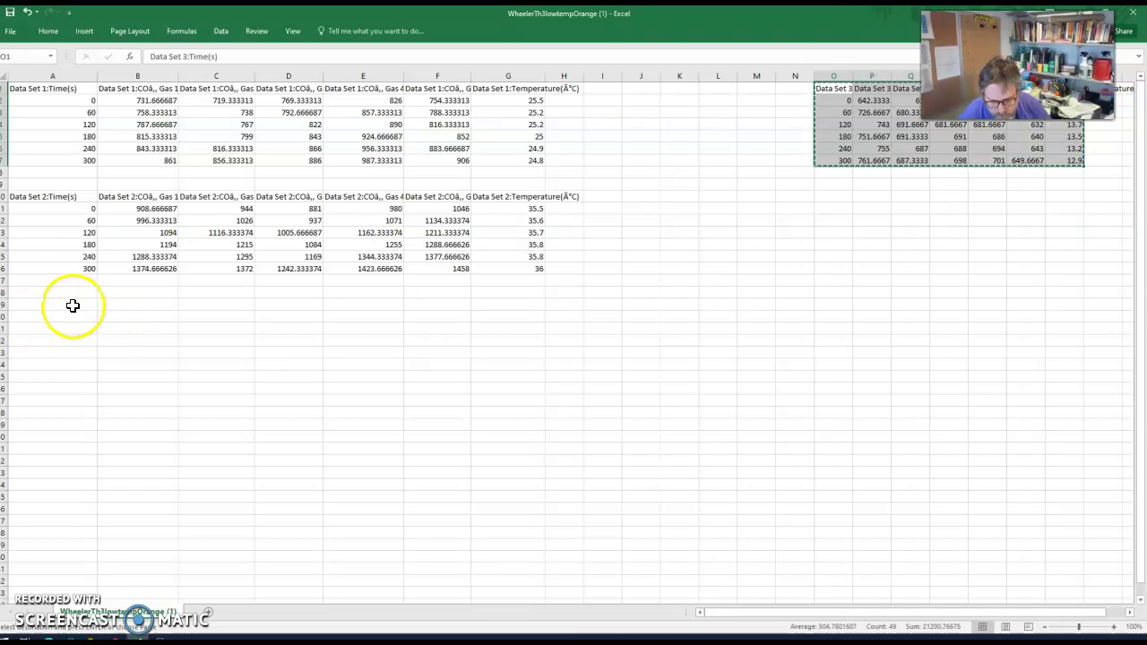
click(67, 304)
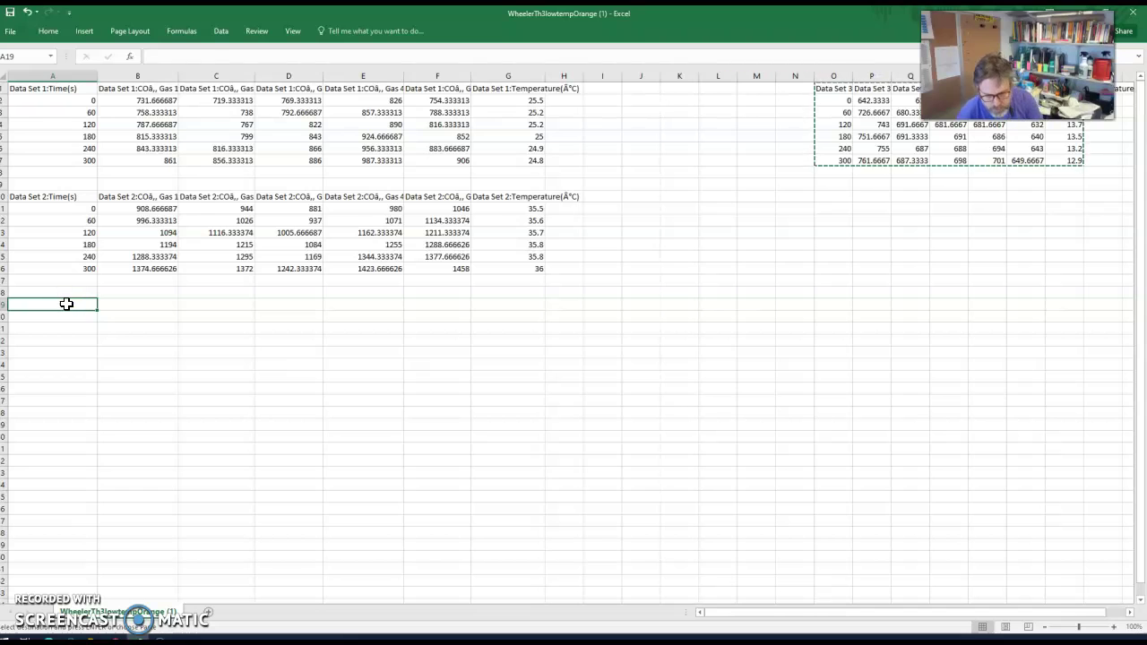
key(ctrl+v)
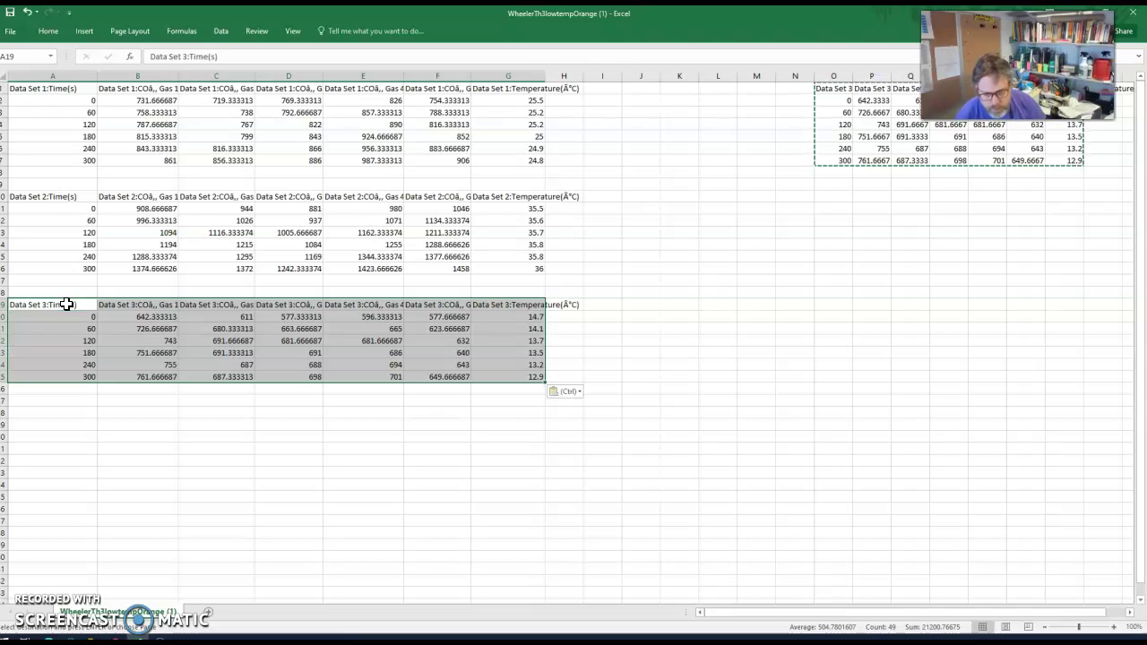
Insert two empty columns at column C
click(207, 76)
right_click(207, 78)
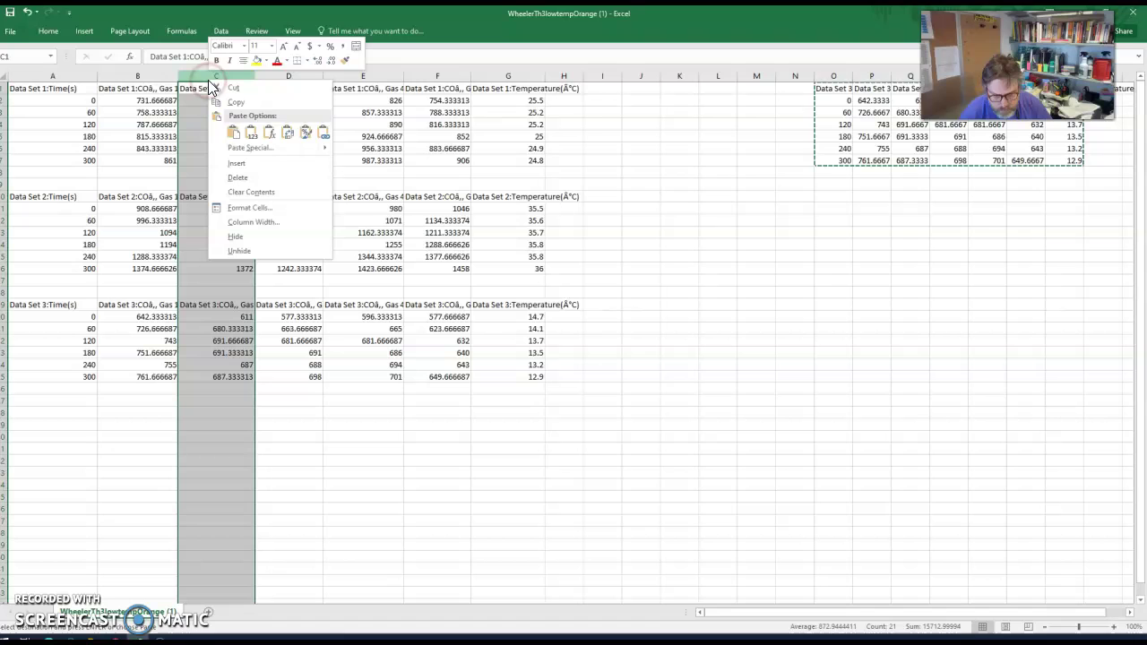
click(240, 164)
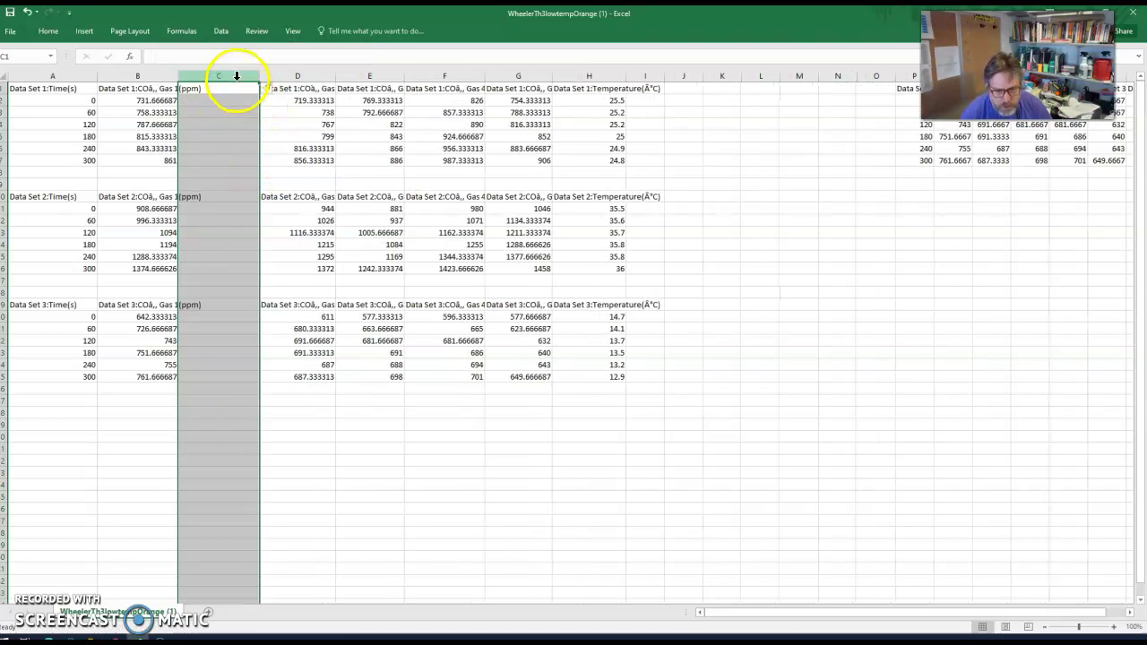
right_click(238, 79)
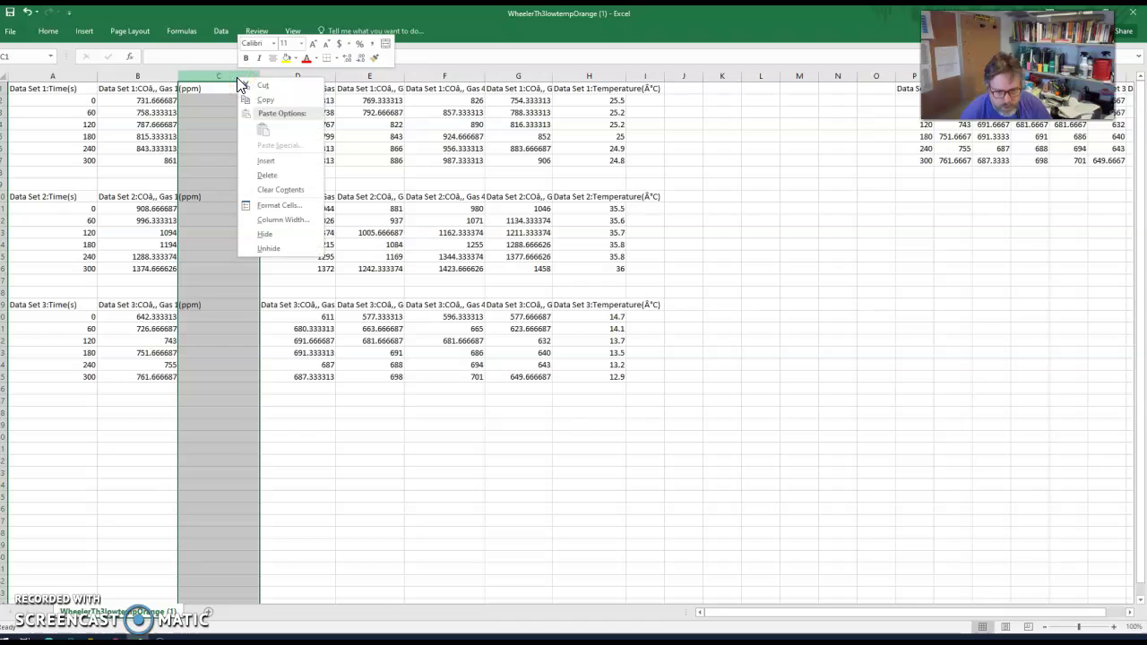
click(260, 159)
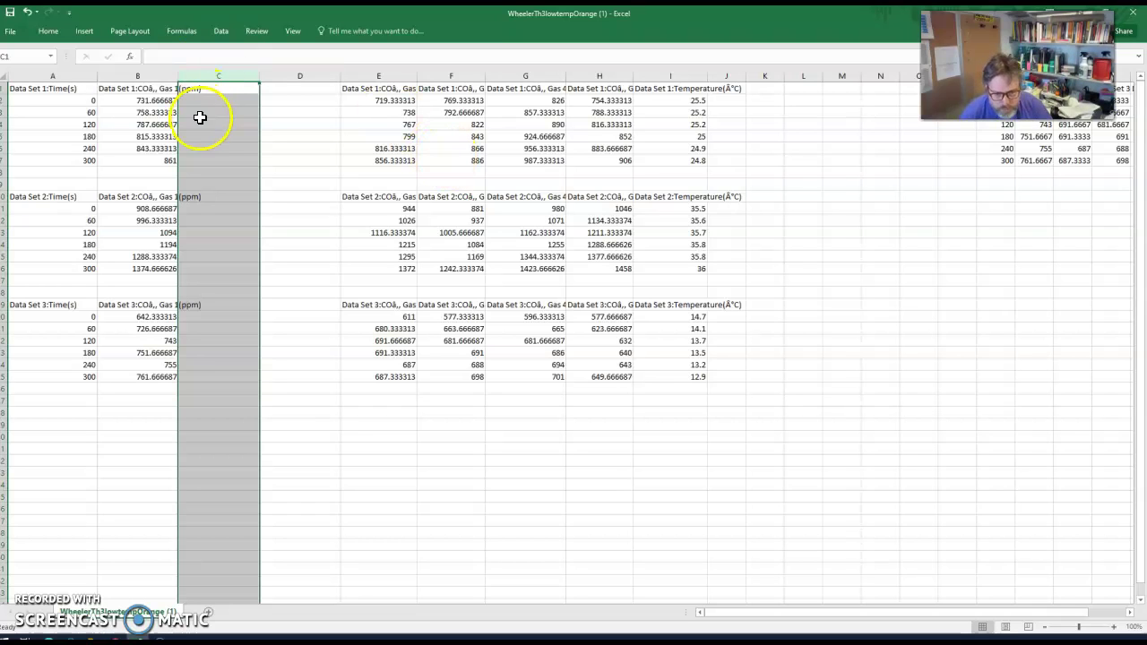
Enter the heading 'Chang in ppm/co2' in C1
click(217, 86)
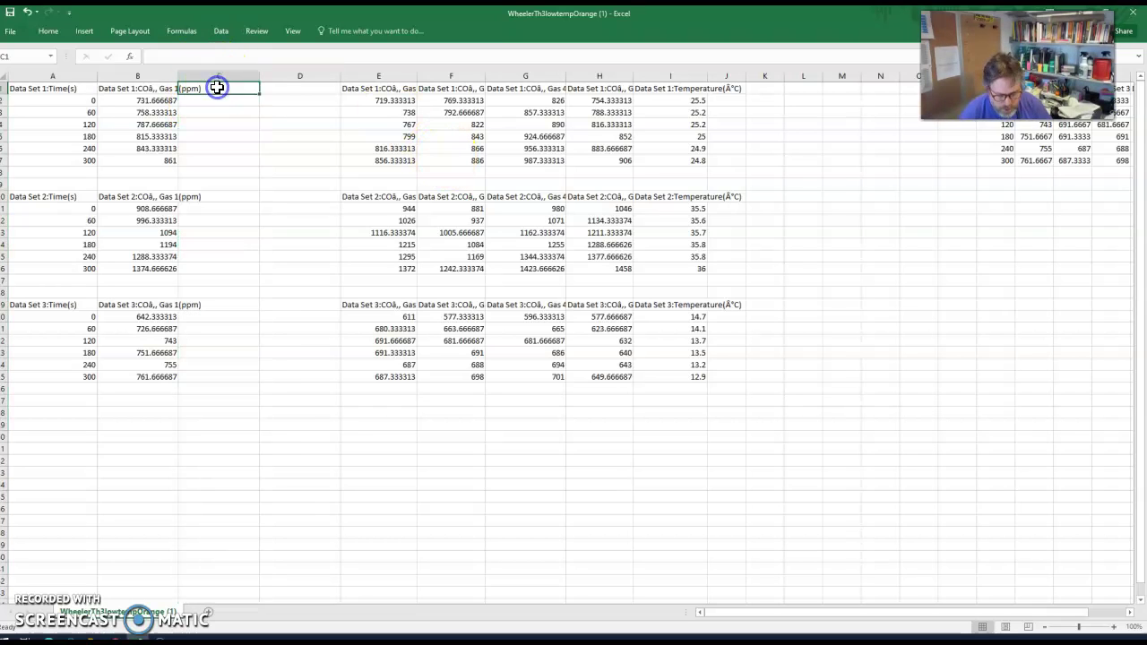
text(Chang)
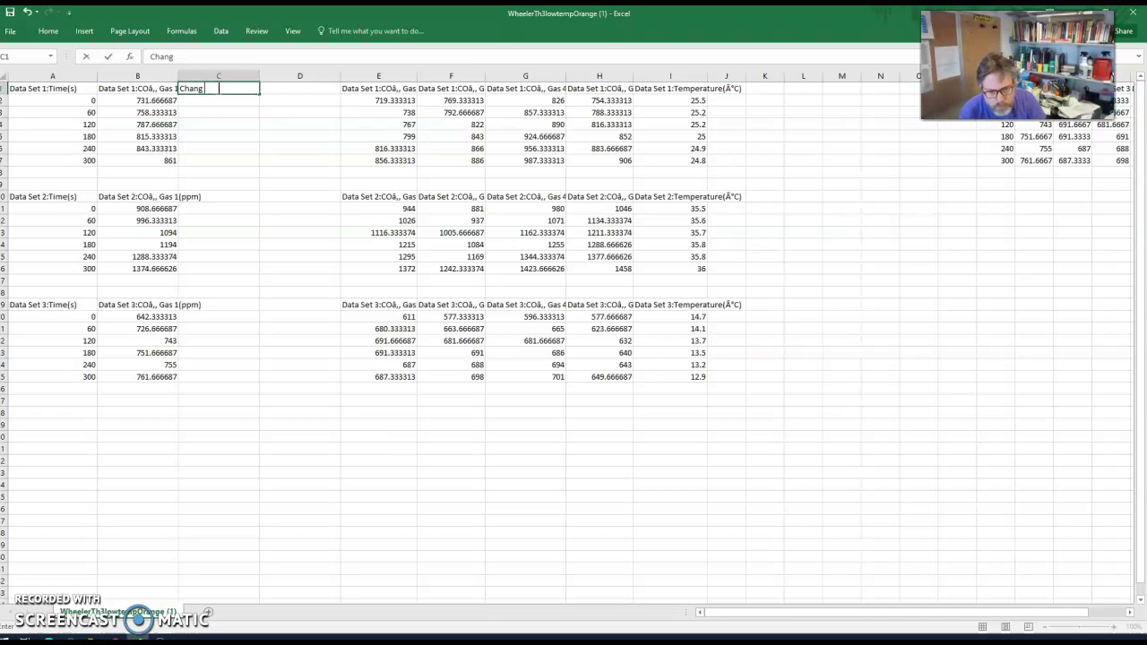
text(in)
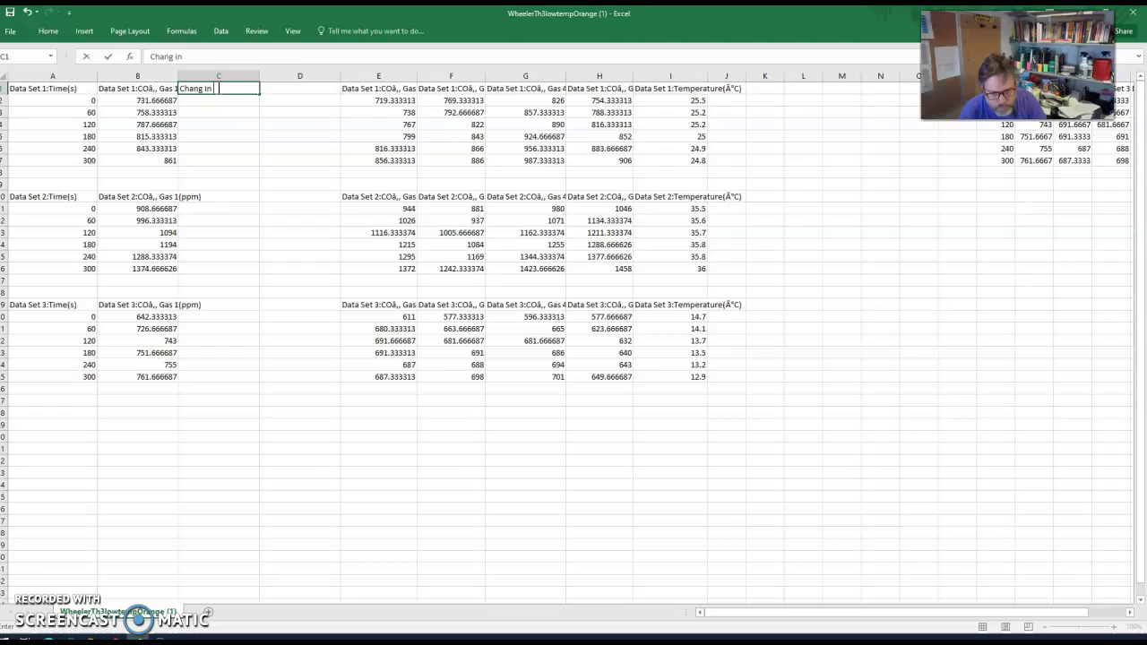
text(PPppm/co2)
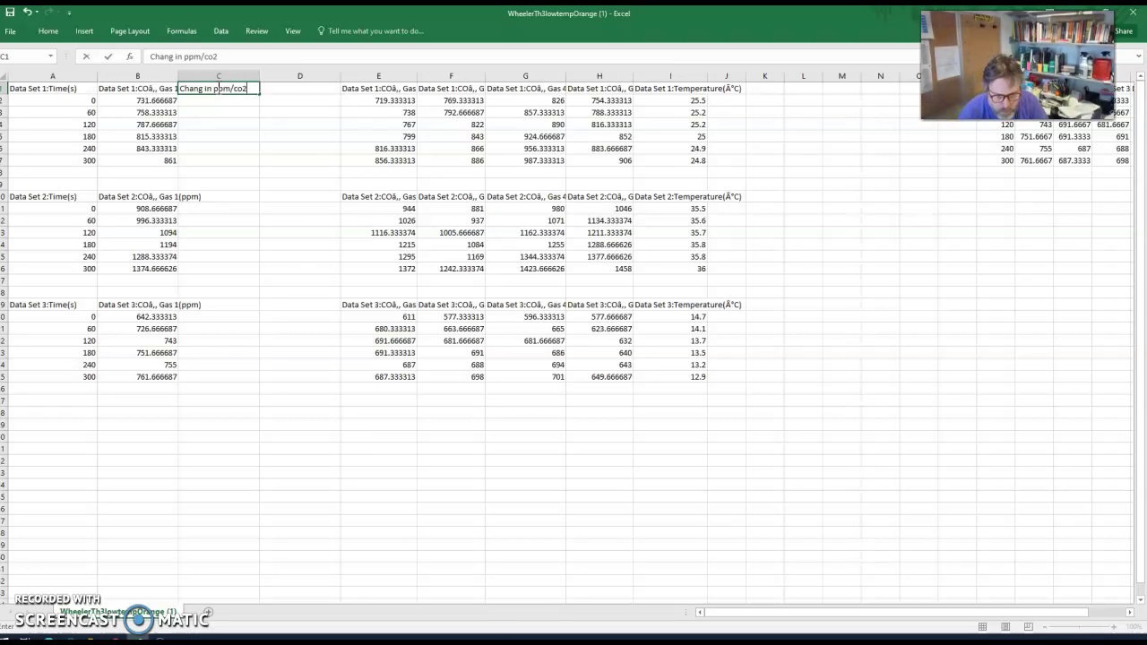
click(206, 96)
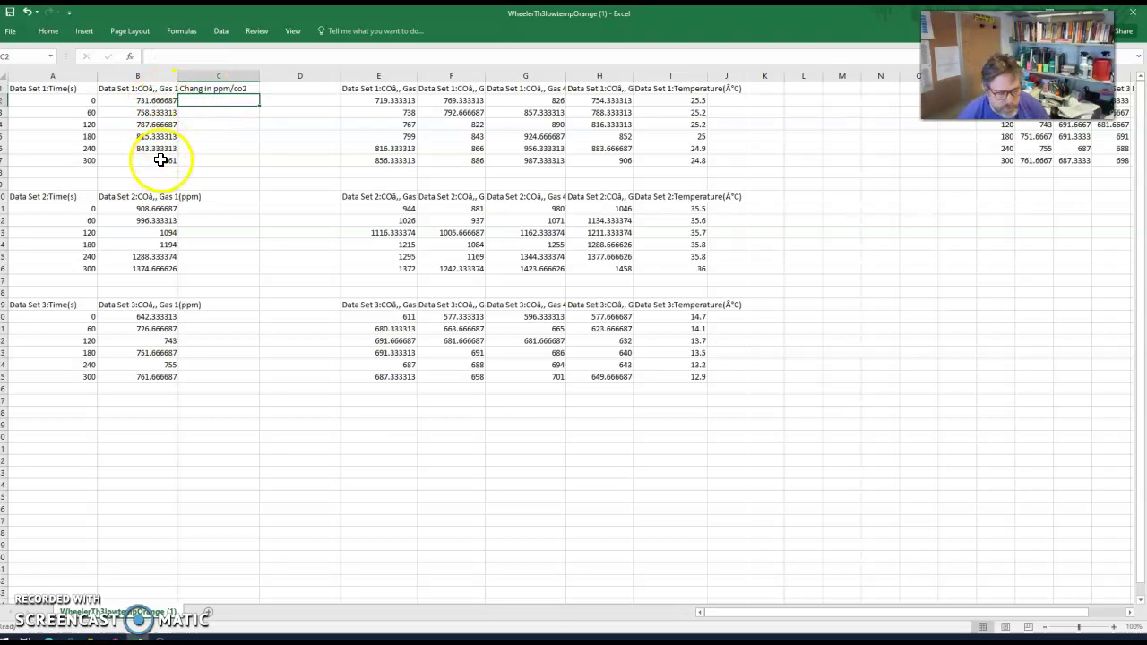
Enter =B3-B2 in C3 and fill it down to C7, giving 26.67 to 17.67
click(199, 111)
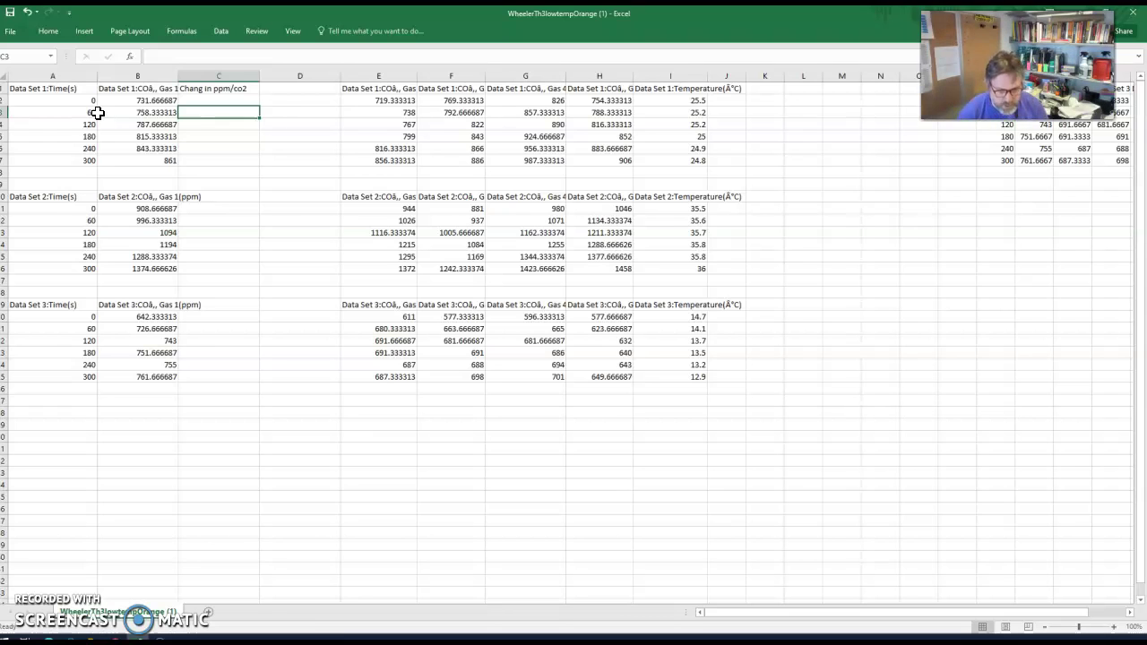
text(=)
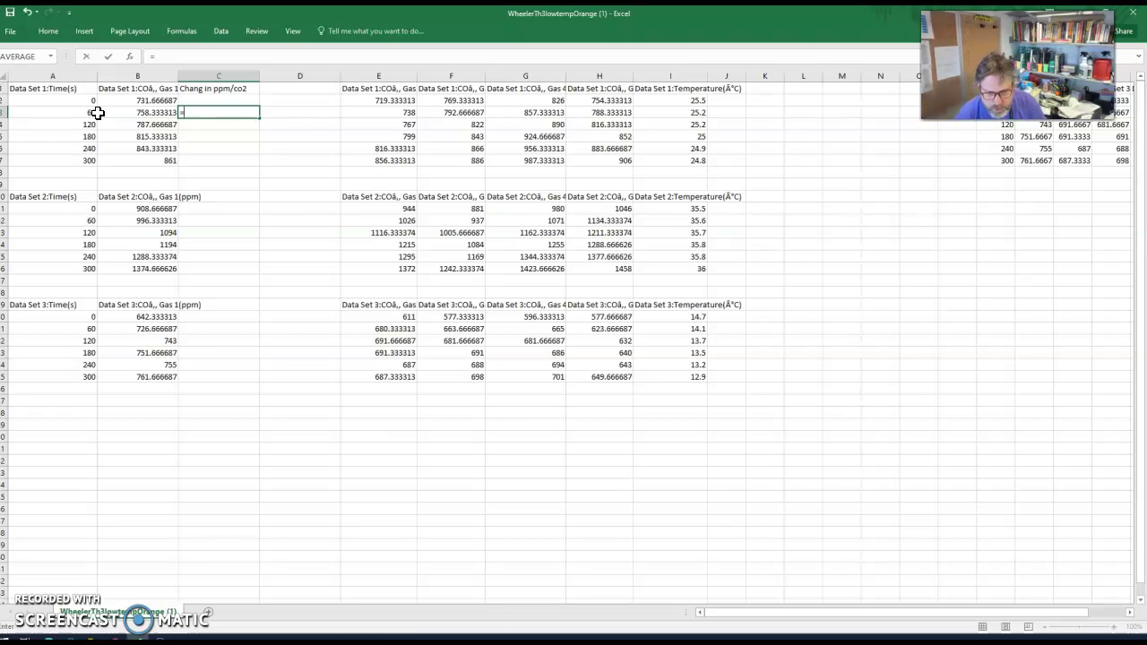
click(127, 112)
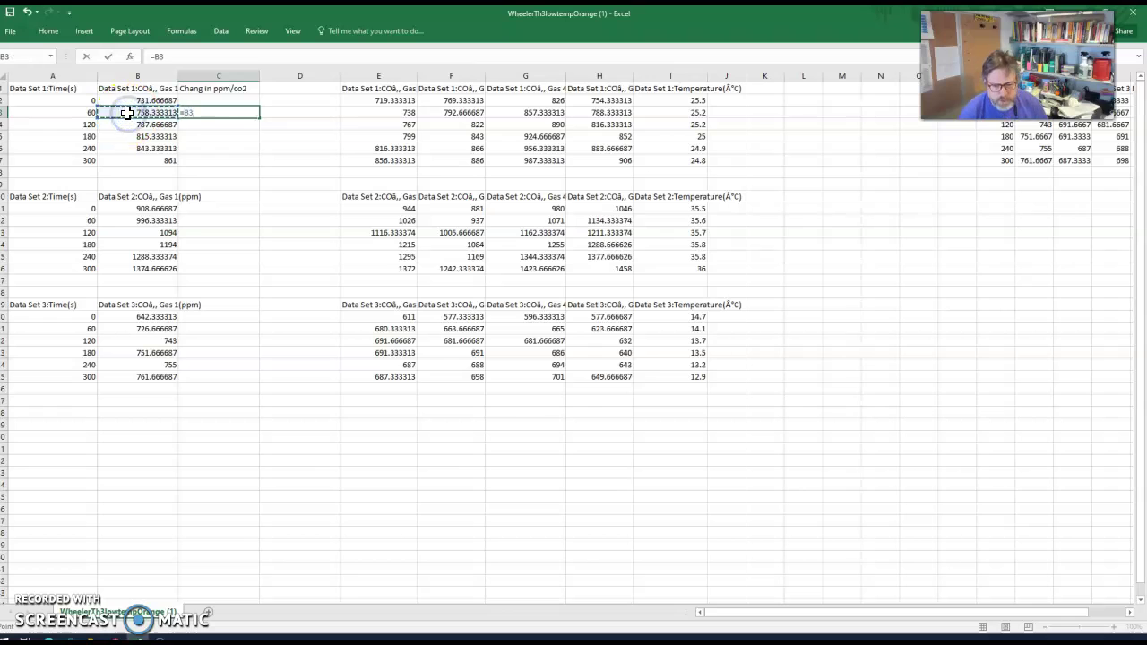
text(-)
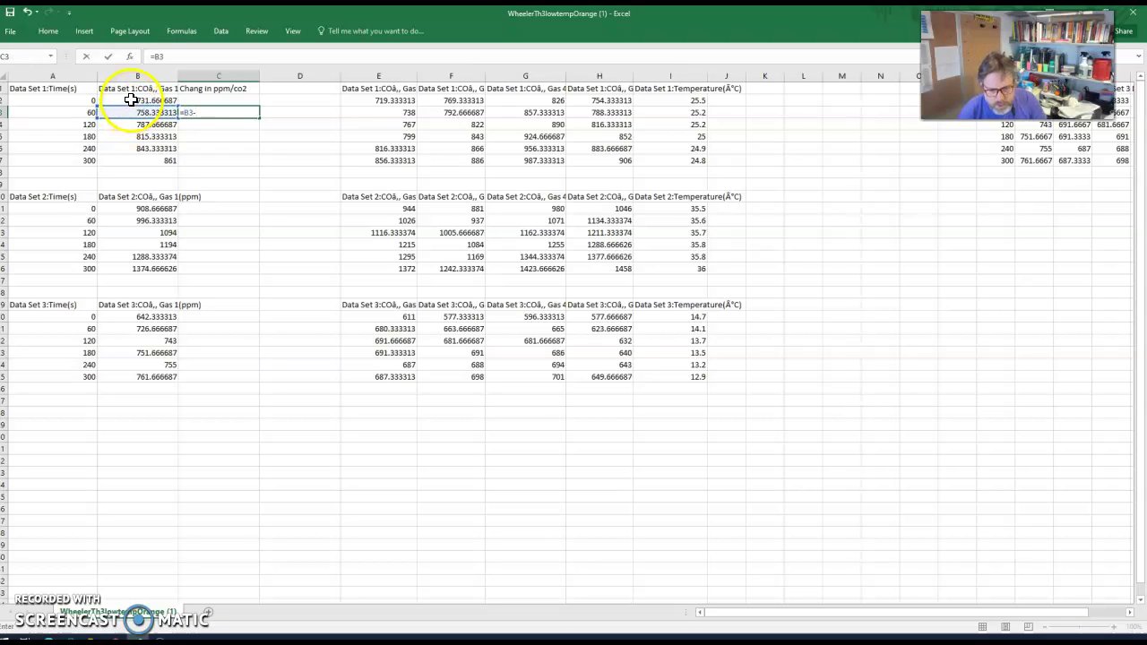
click(129, 98)
key(Return)
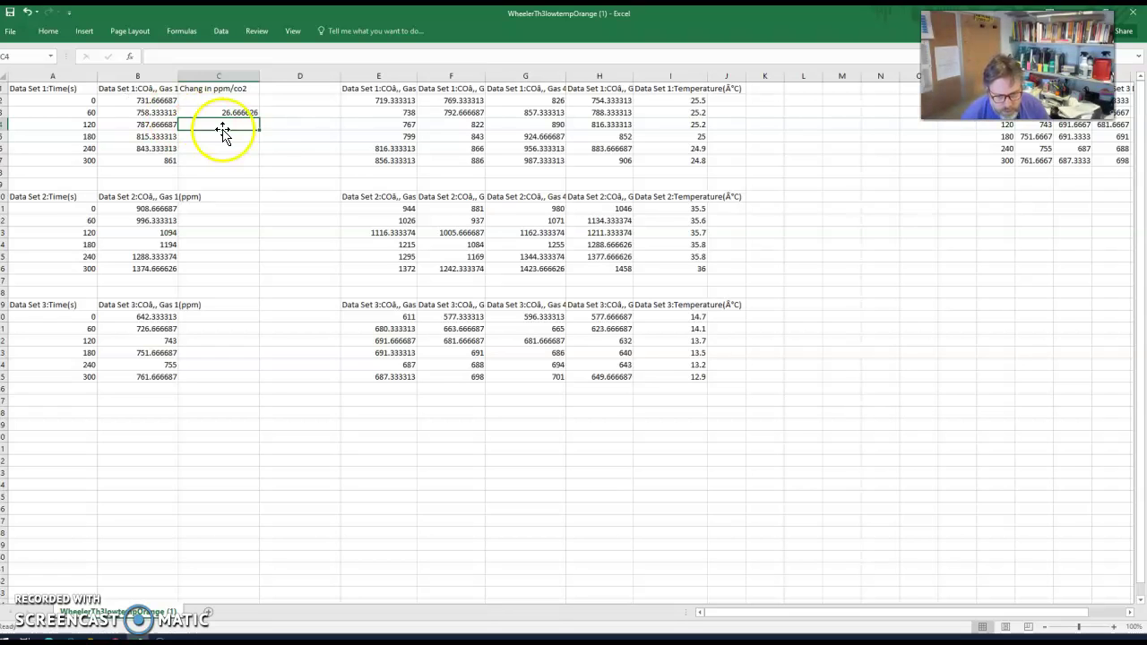
click(256, 113)
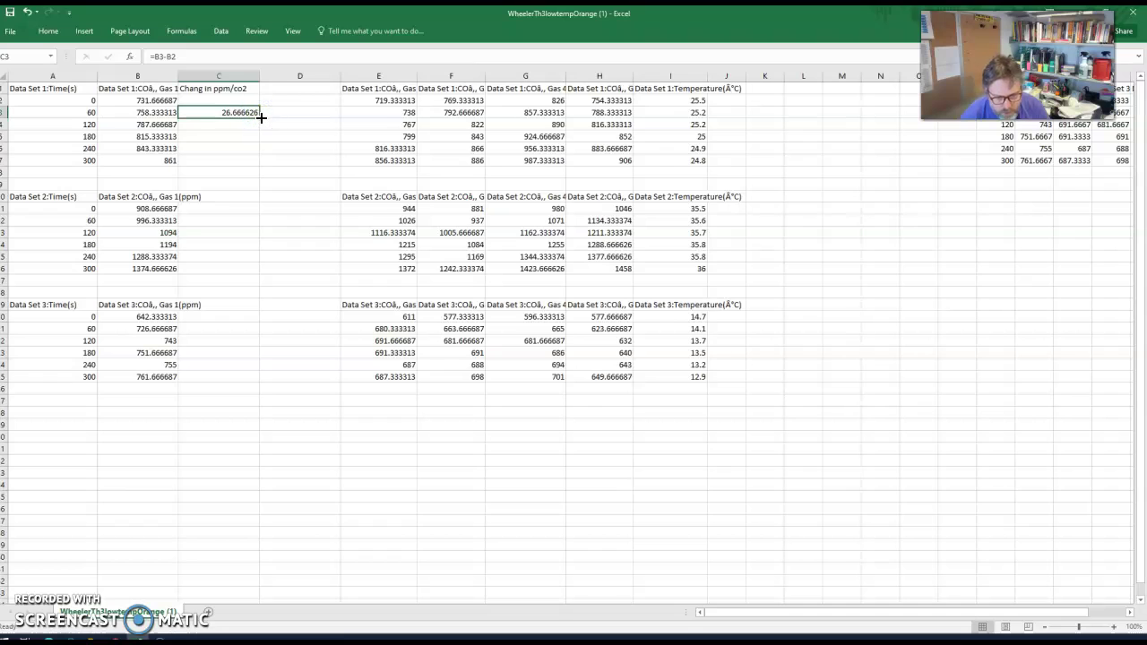
drag(258, 118, 255, 166)
click(231, 86)
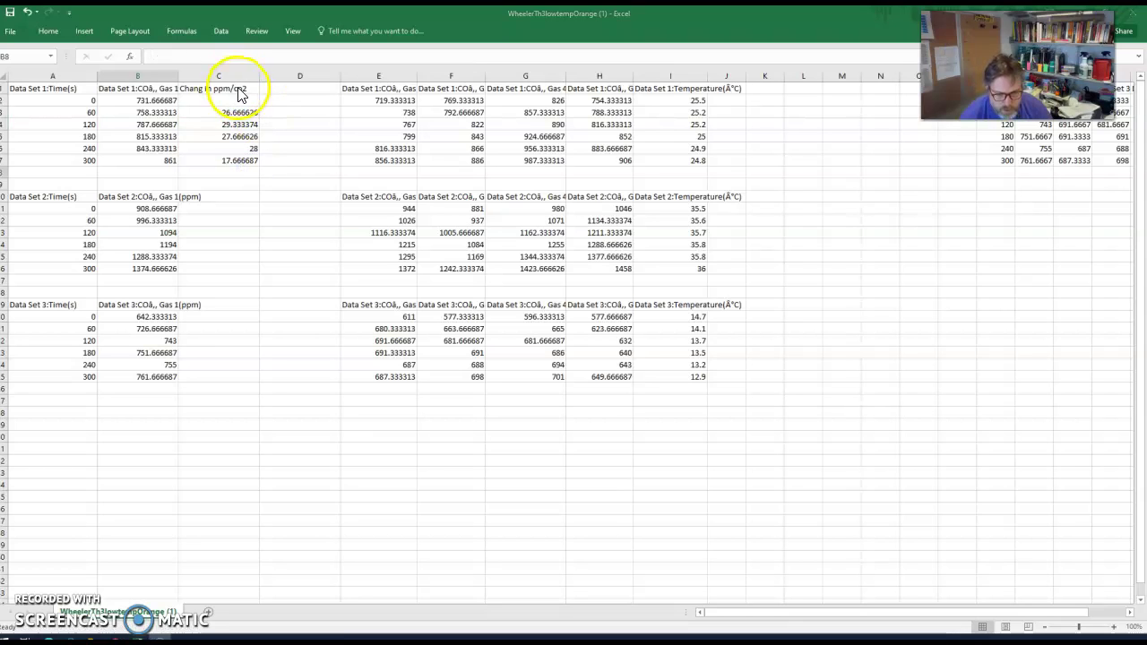
Edit the C1 heading in the formula bar to read 'Chang in ppm co2/min'
click(238, 87)
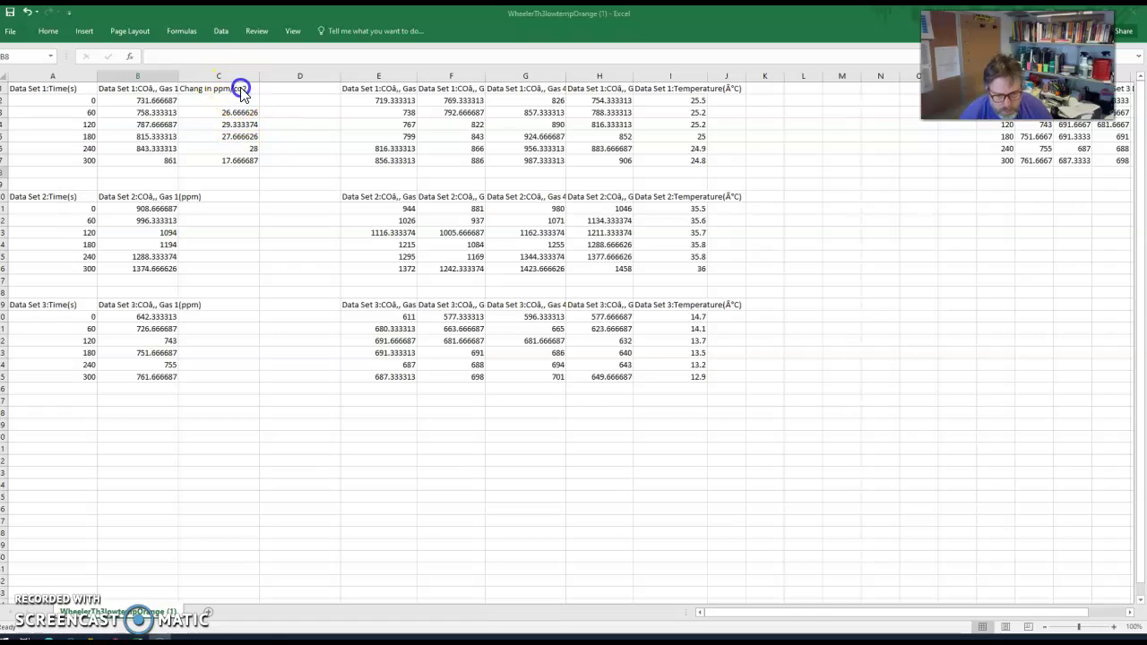
click(220, 85)
click(221, 56)
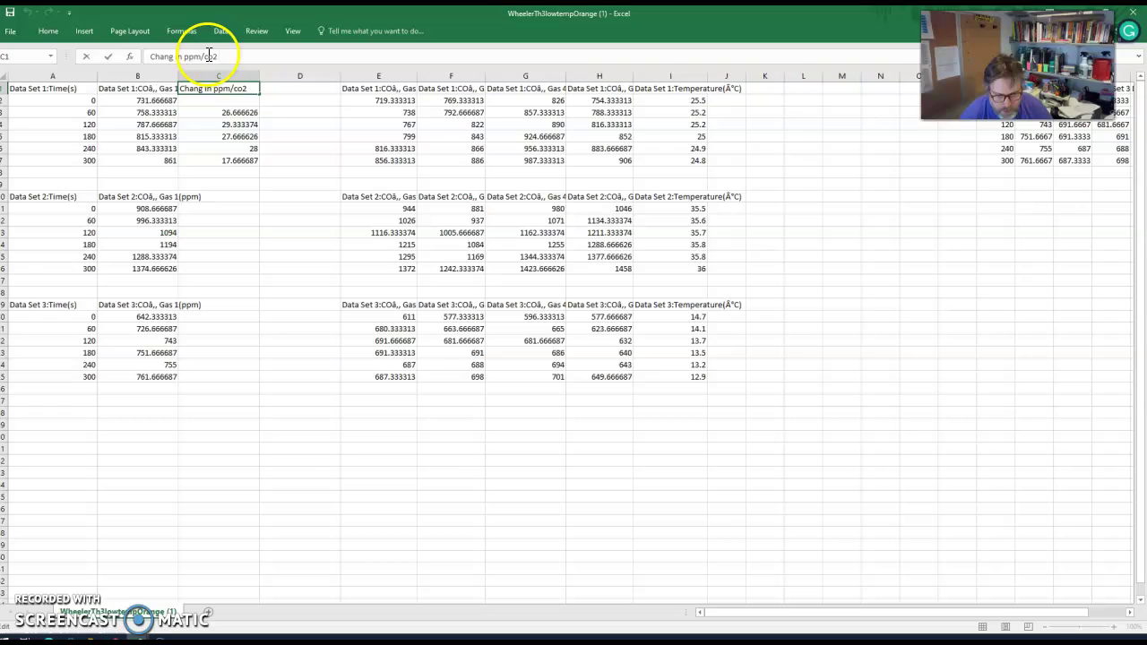
click(207, 55)
click(219, 55)
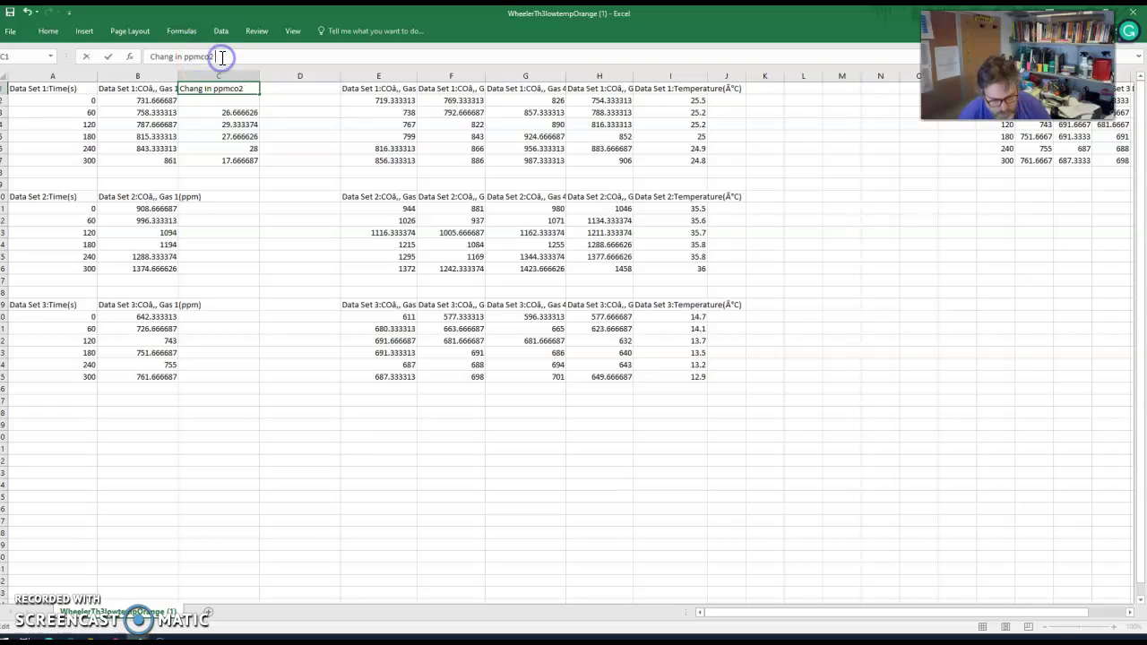
key(BackSpace)
click(206, 56)
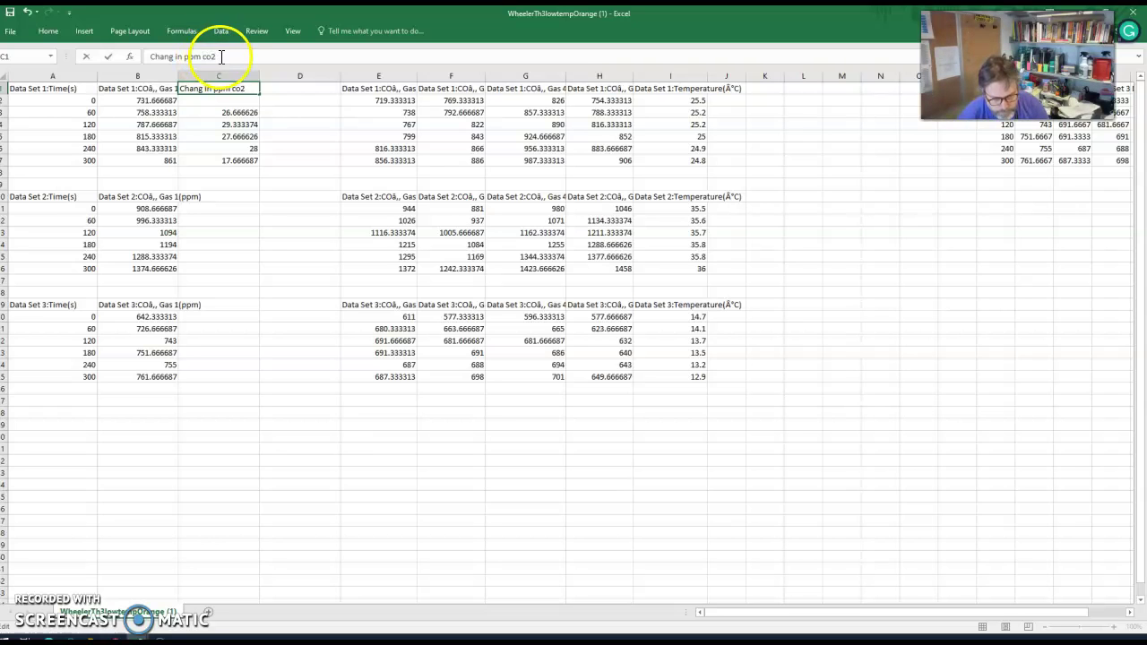
click(219, 57)
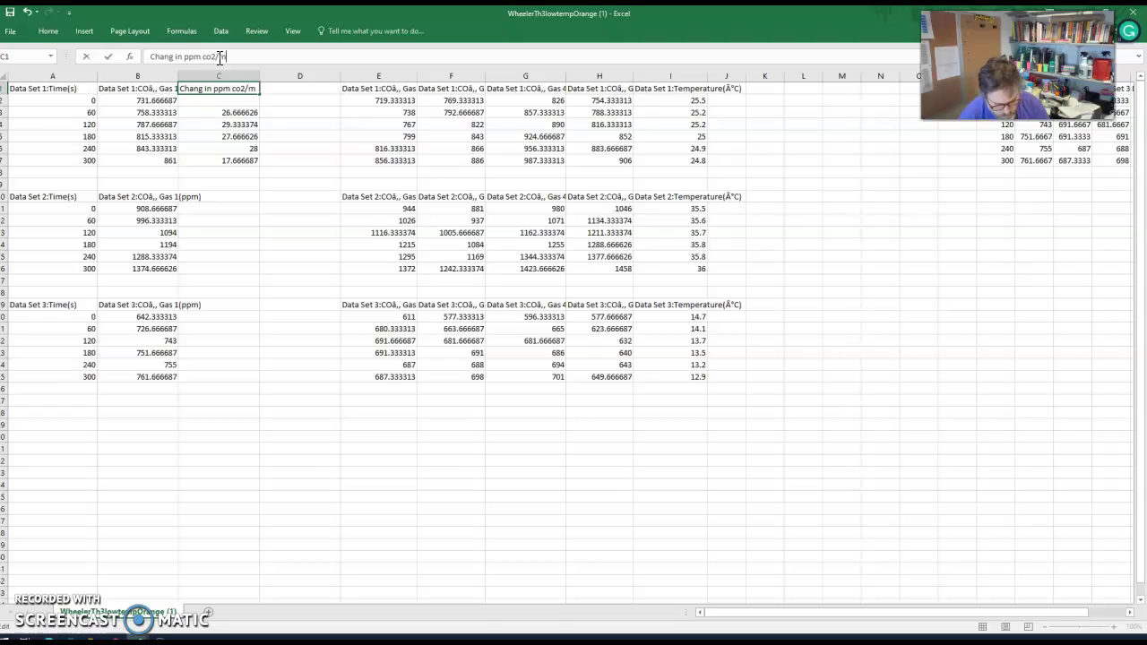
text(/min)
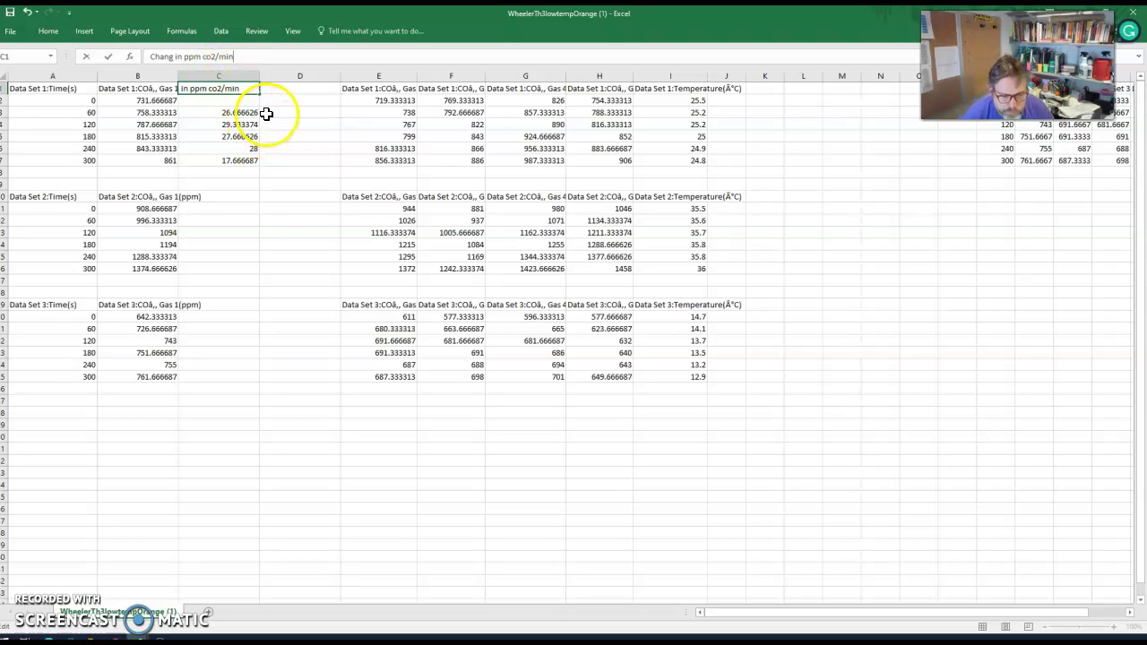
click(280, 87)
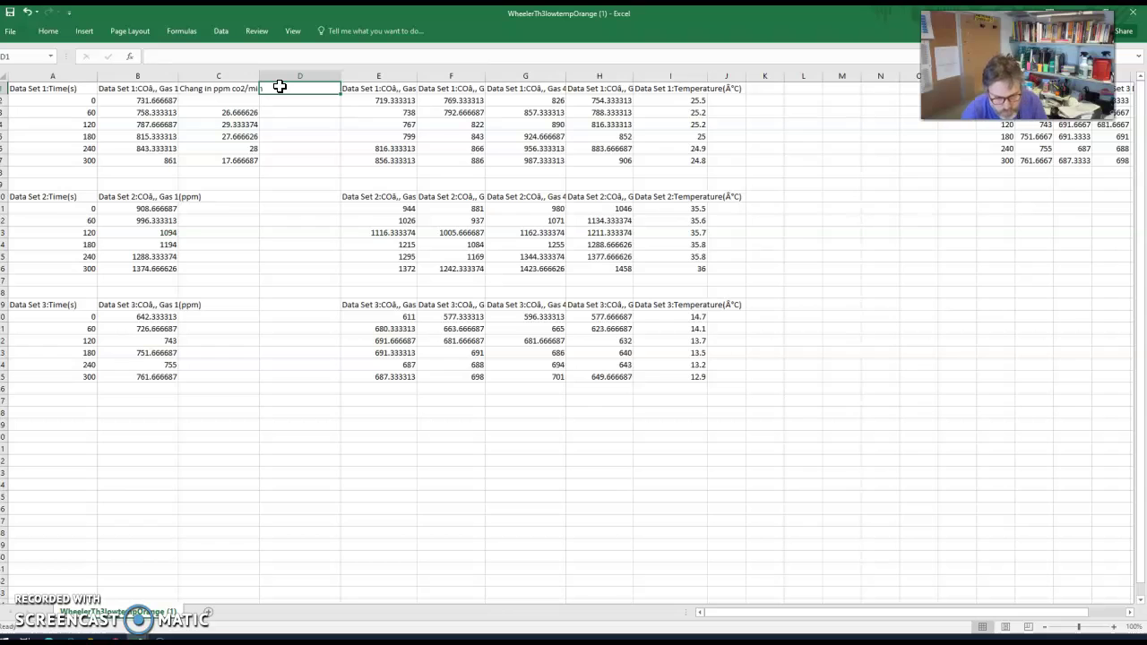
Head column D 'ppm co2/min/g' and enter =C3/1.25 in D3
text(ppm co2/min/g)
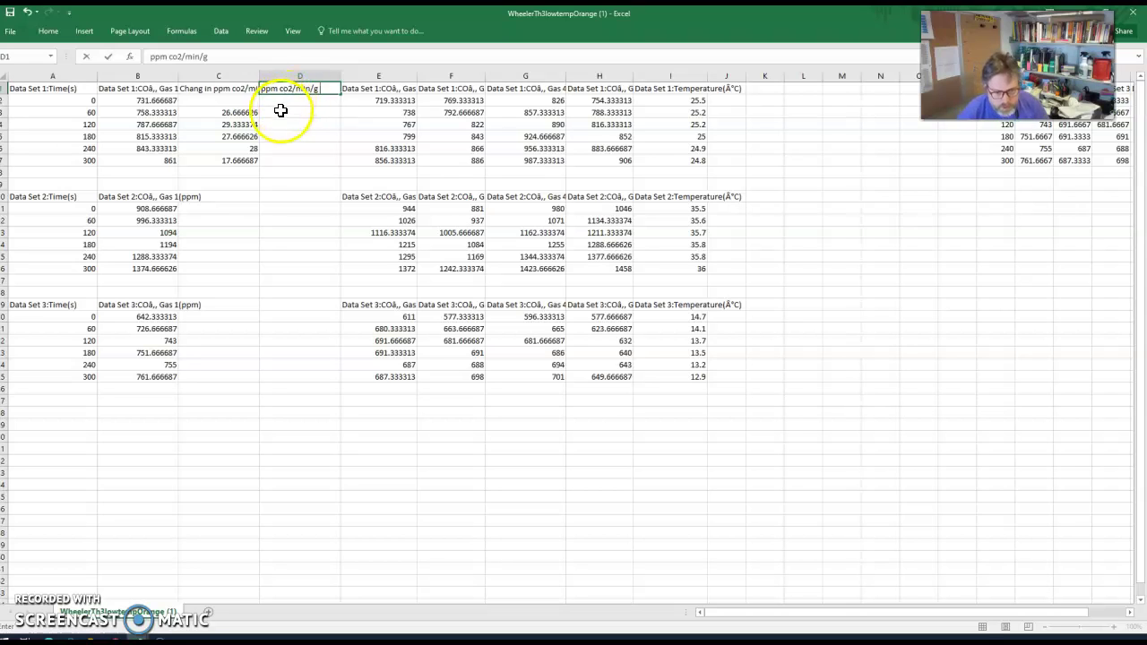
click(281, 112)
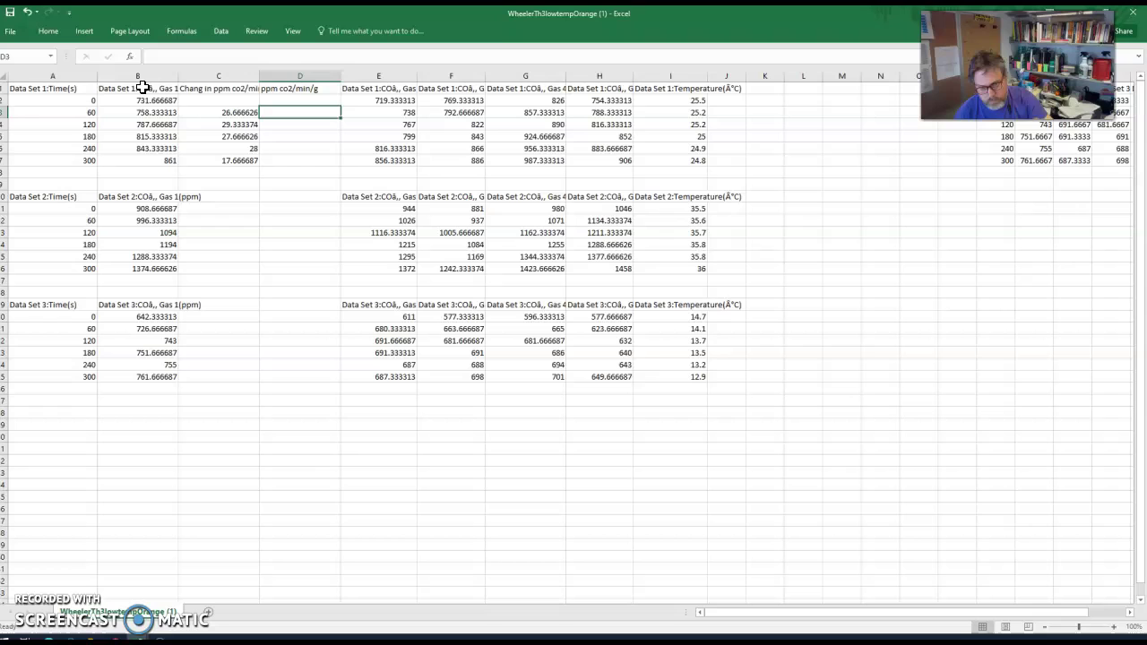
click(274, 115)
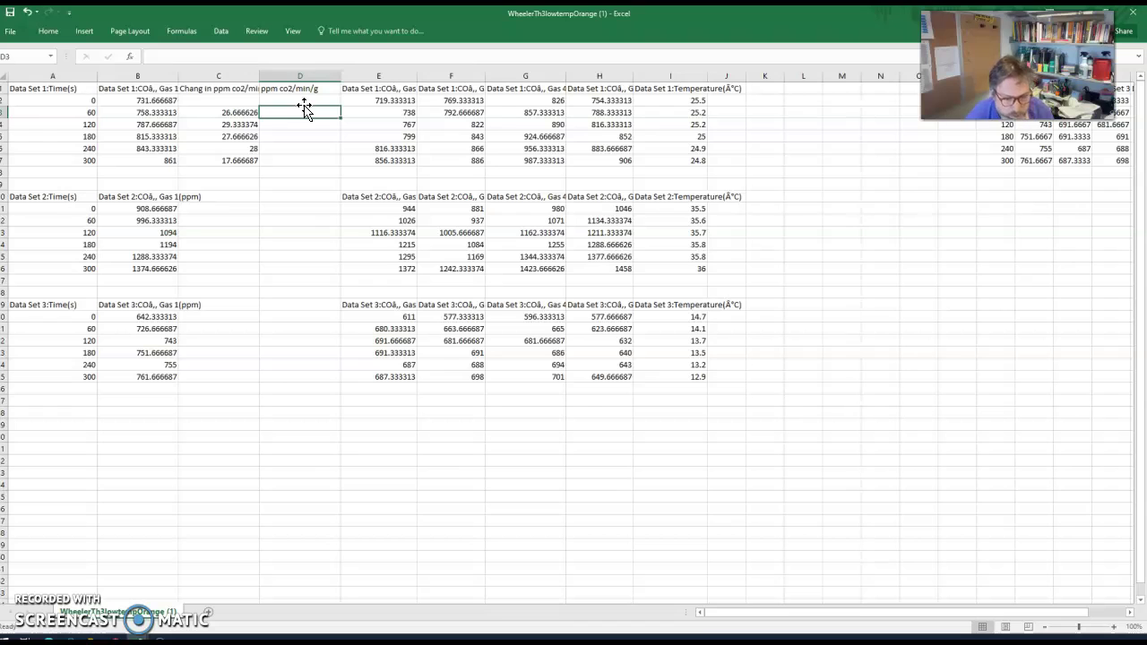
click(292, 110)
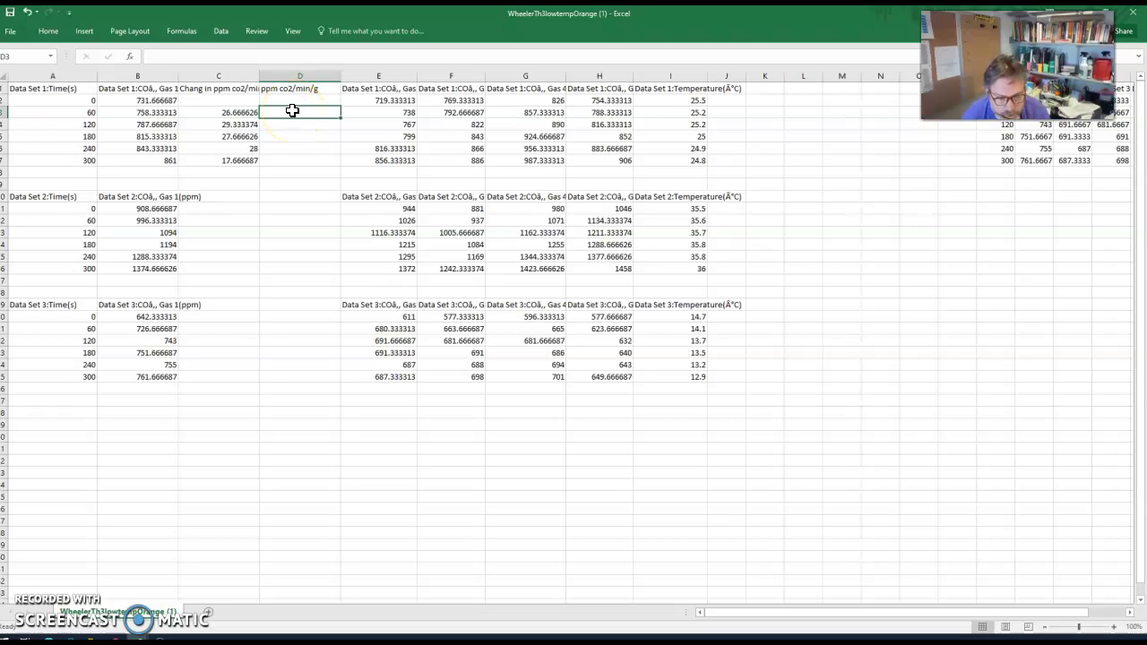
text(=)
click(246, 113)
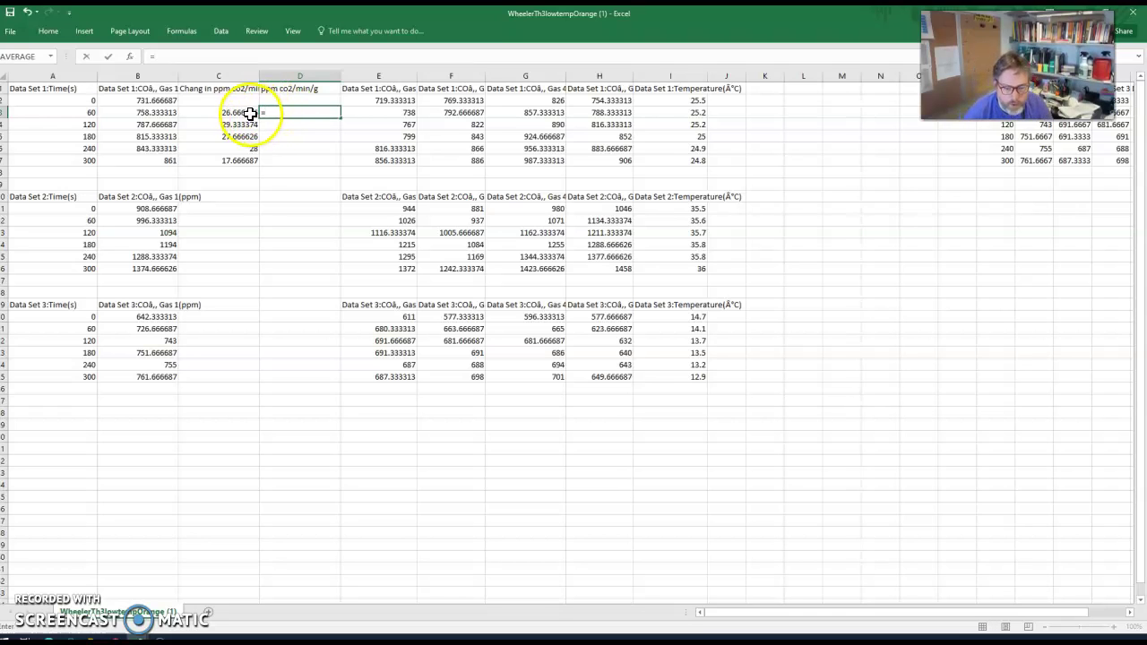
click(249, 113)
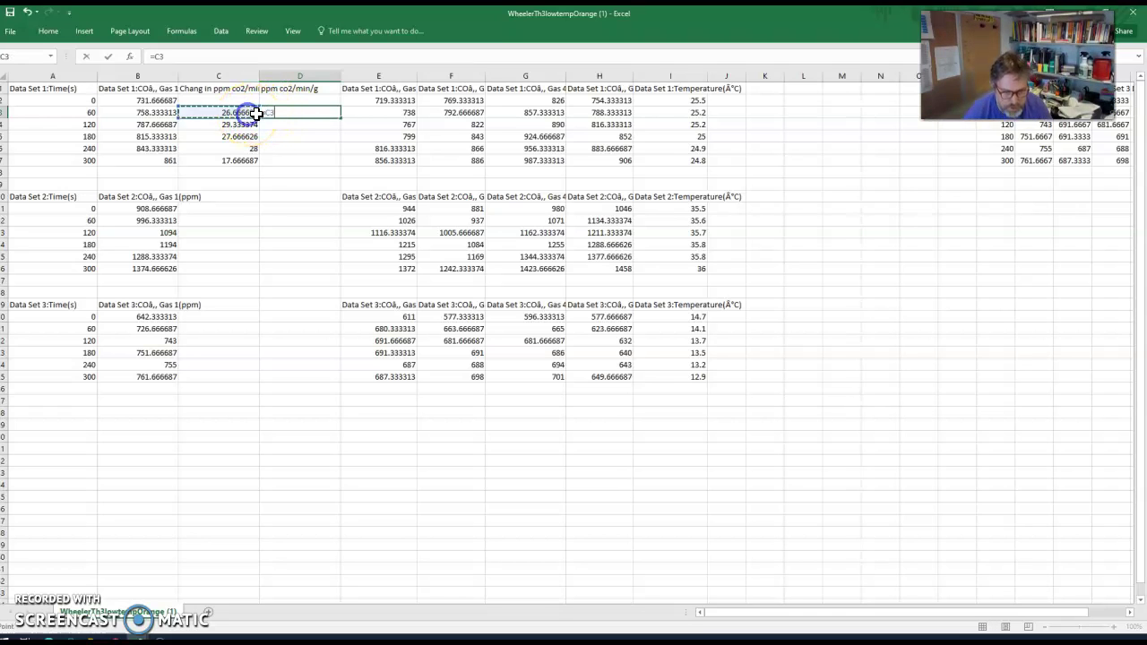
click(285, 114)
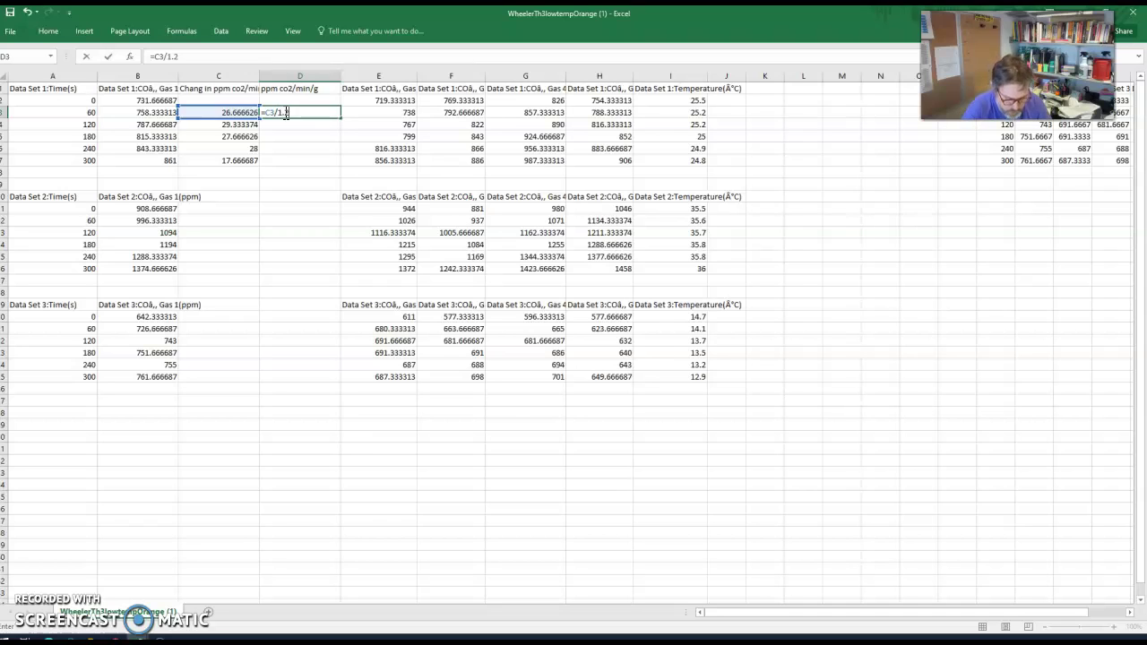
key(Return)
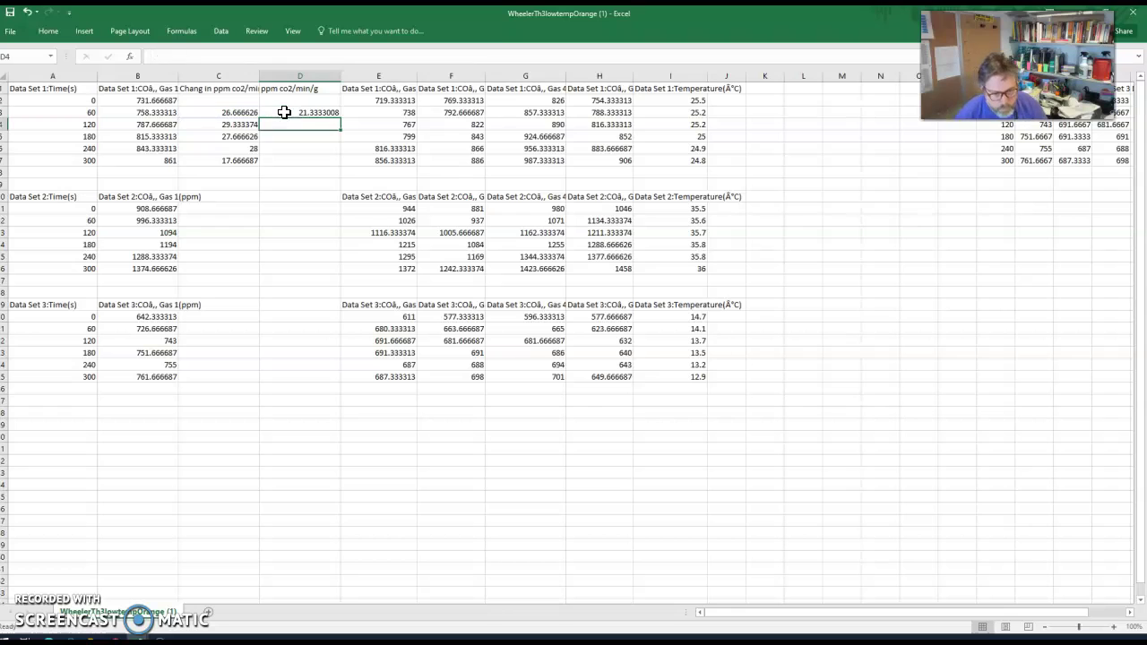
Fill the =C3/1.25 formula down to D7, giving 21.33 to 14.13
click(284, 111)
click(205, 55)
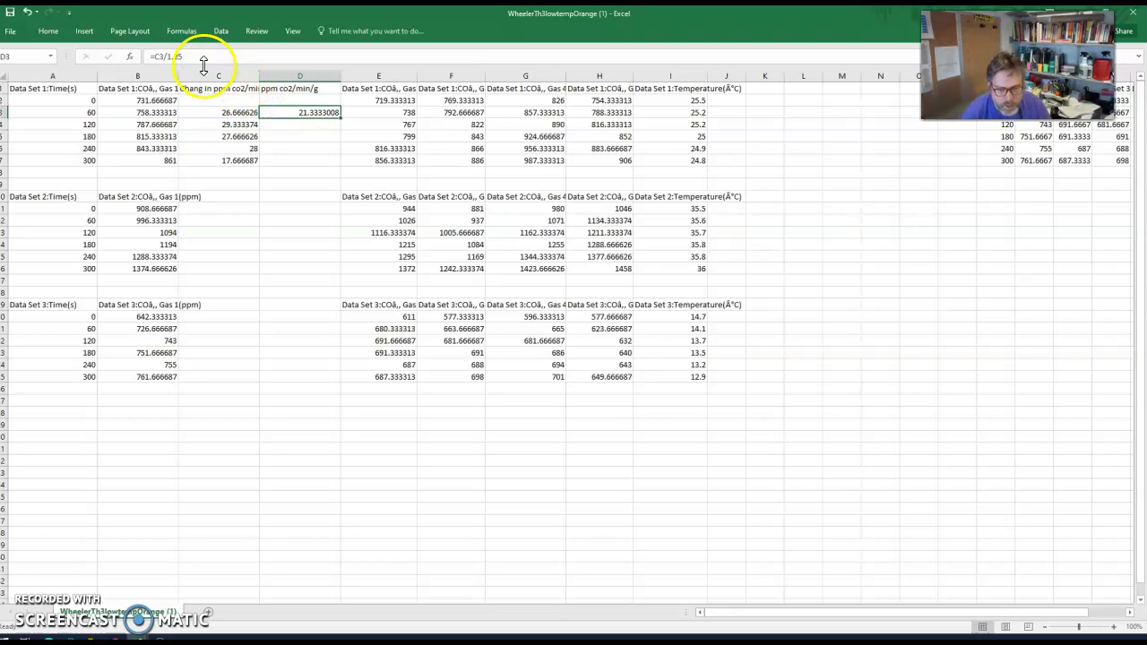
click(337, 112)
drag(339, 118, 332, 169)
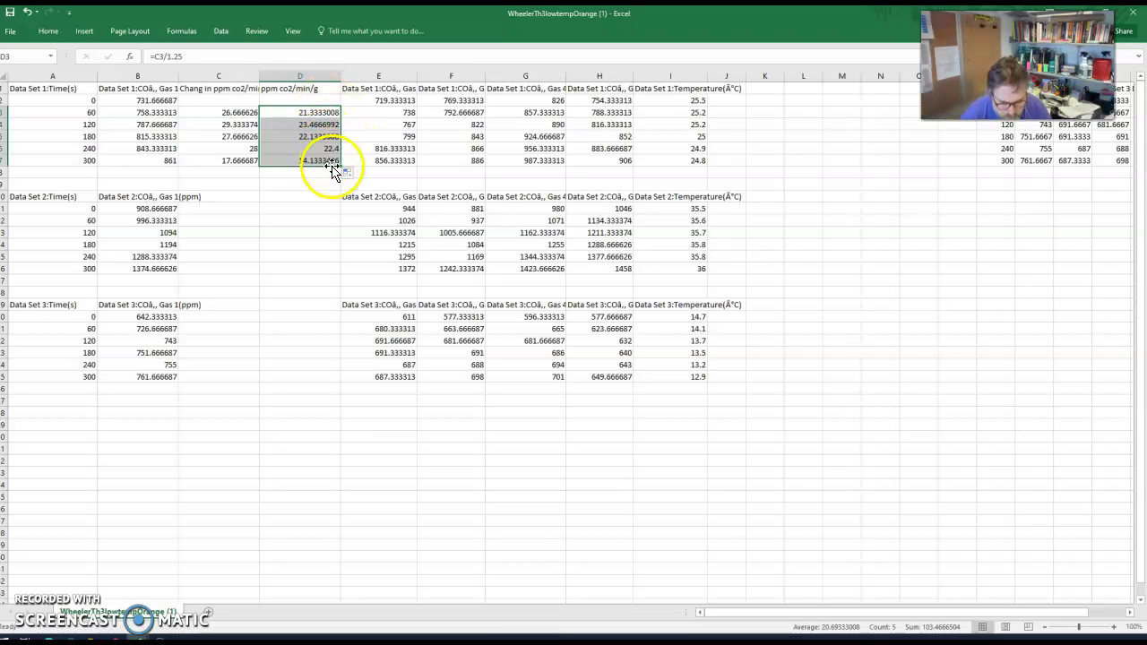
click(311, 123)
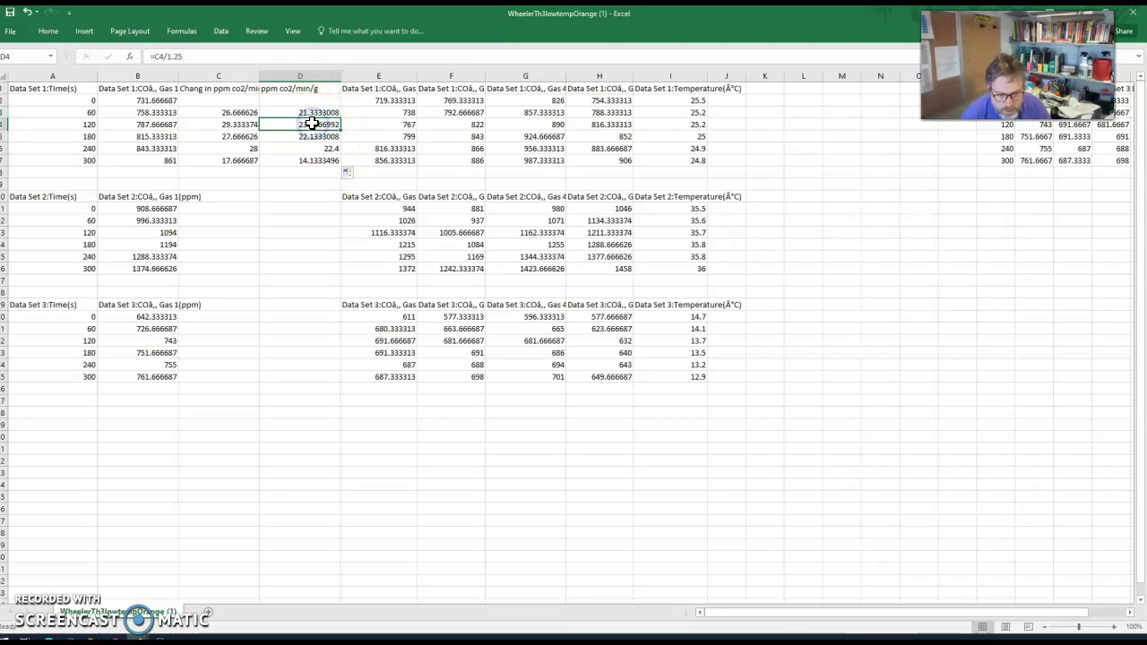
click(310, 135)
click(311, 148)
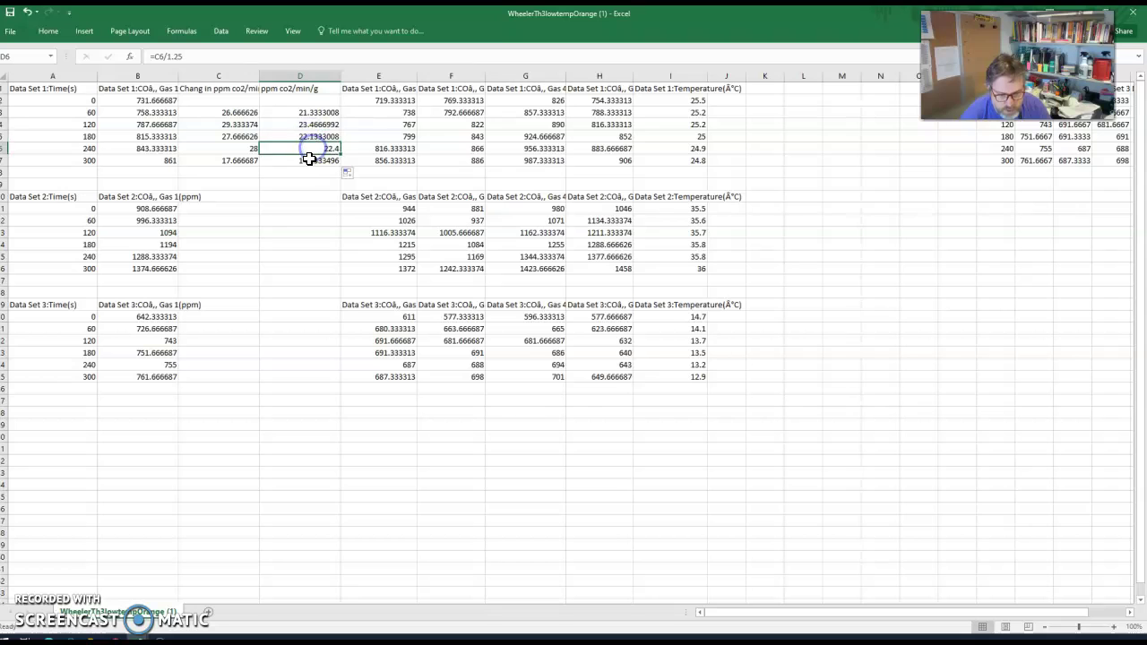
click(307, 160)
click(307, 112)
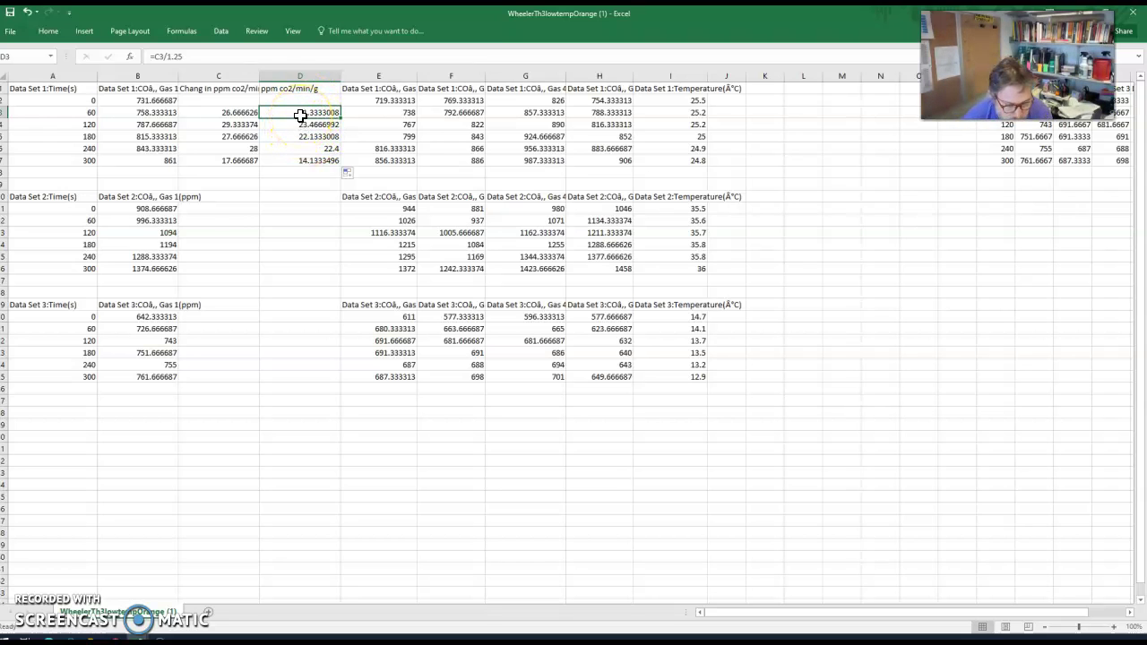
click(226, 174)
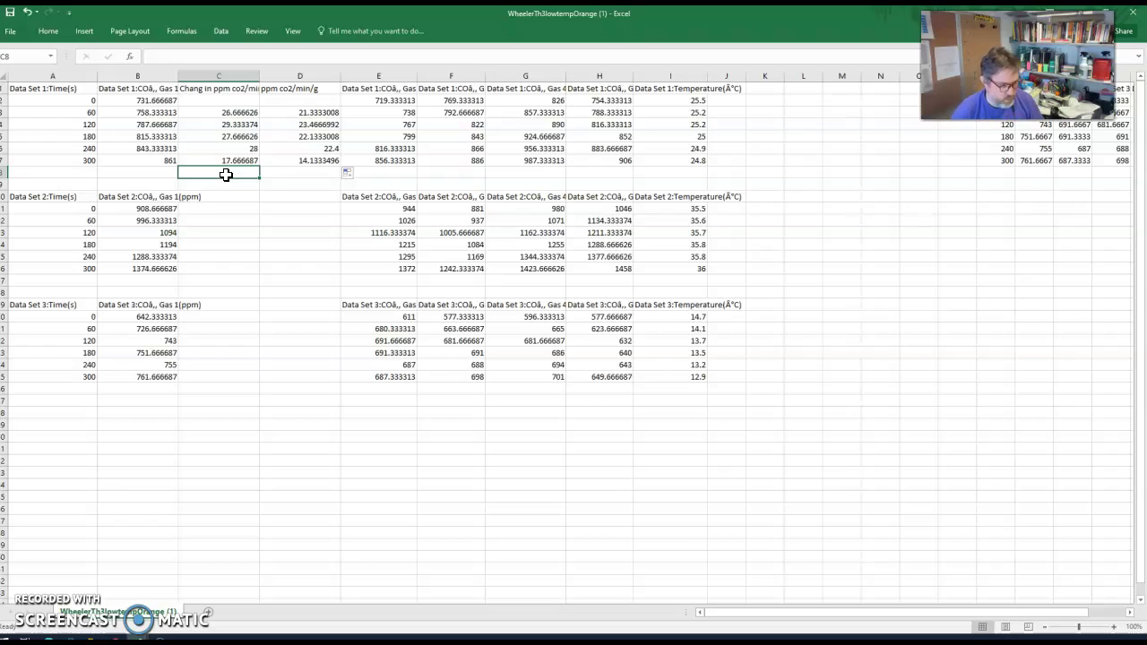
Label C8 'Mean ppm/co2/min'
text(Mean ppm)
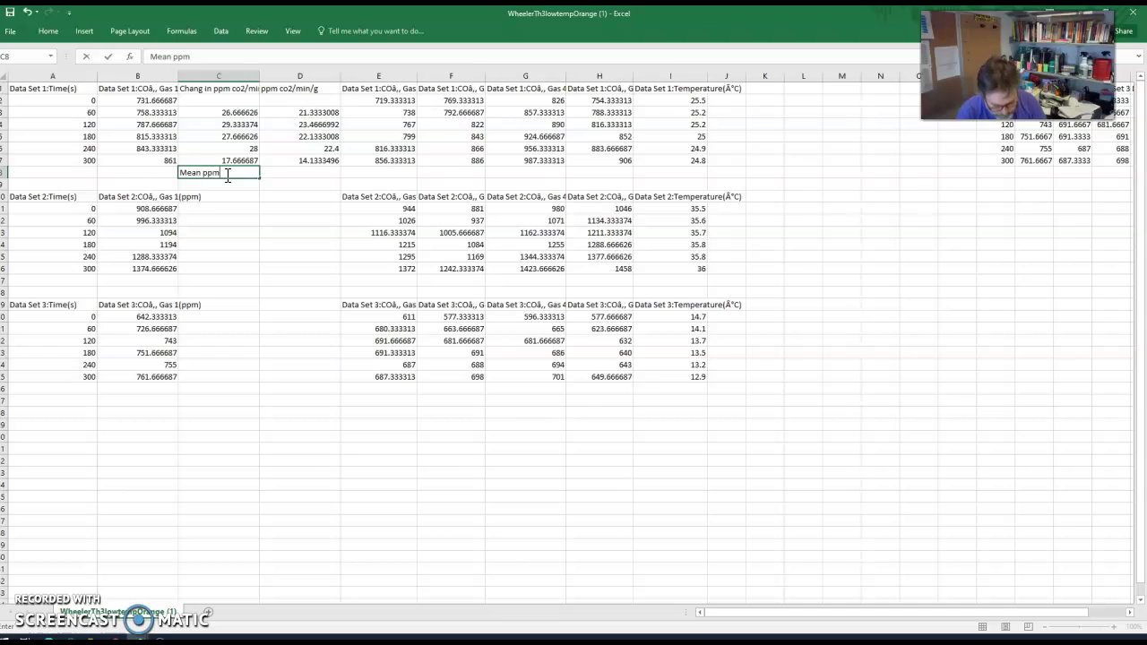
text(o2/min)
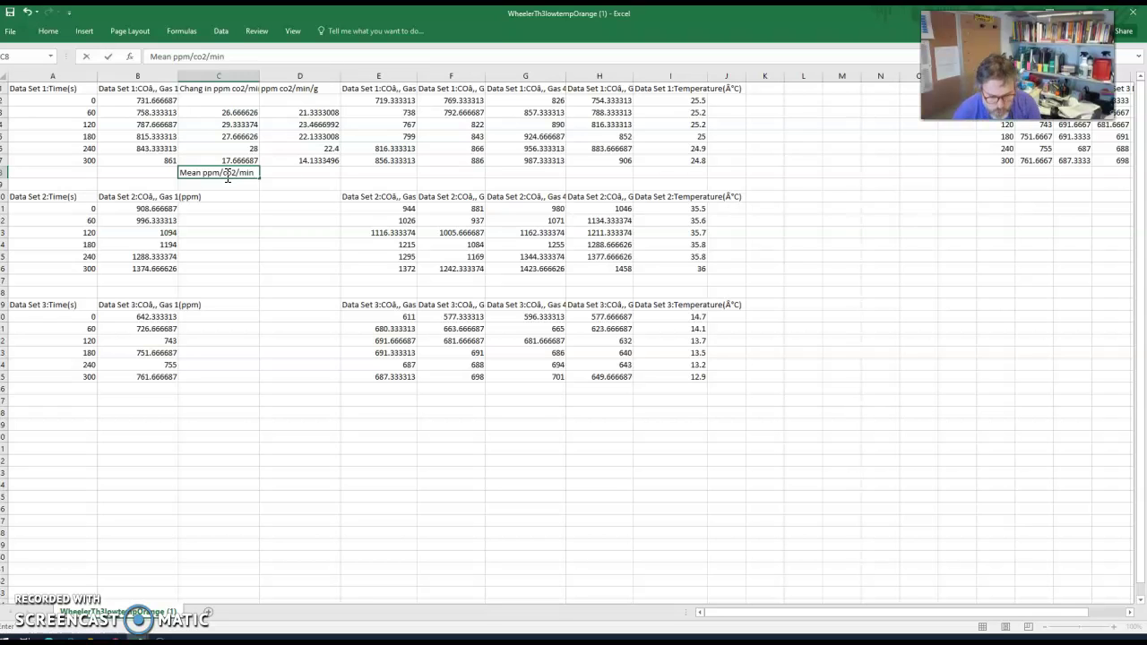
key(Tab)
Put =AVERAGE(D3:D7) in D8, giving 20.69333008
click(286, 174)
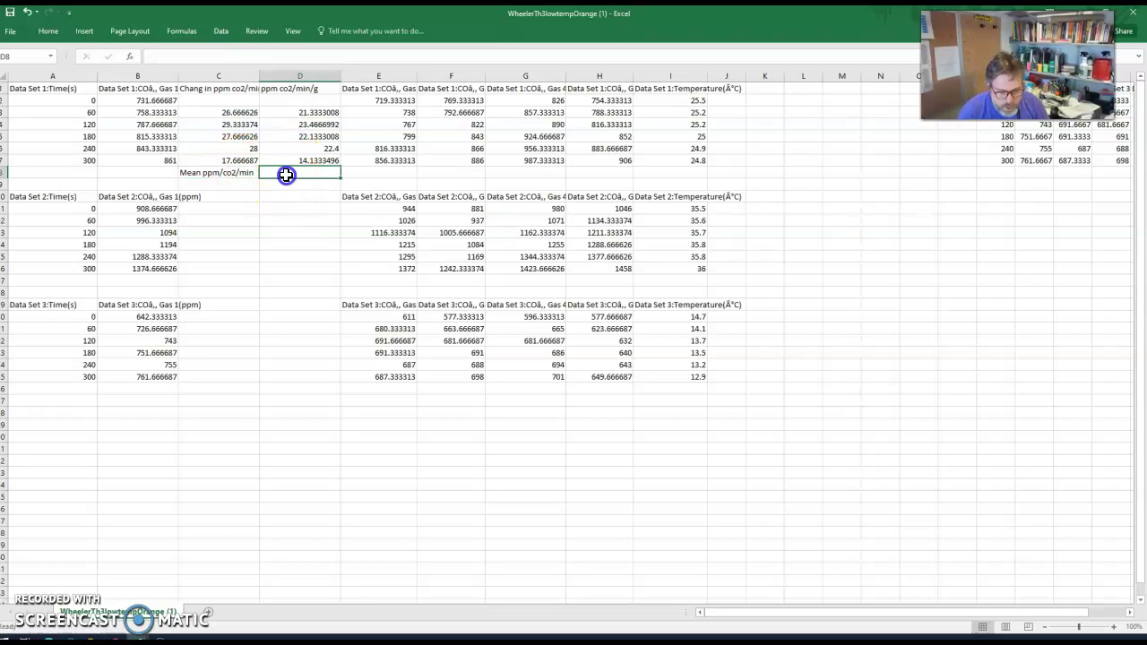
text(=)
click(178, 98)
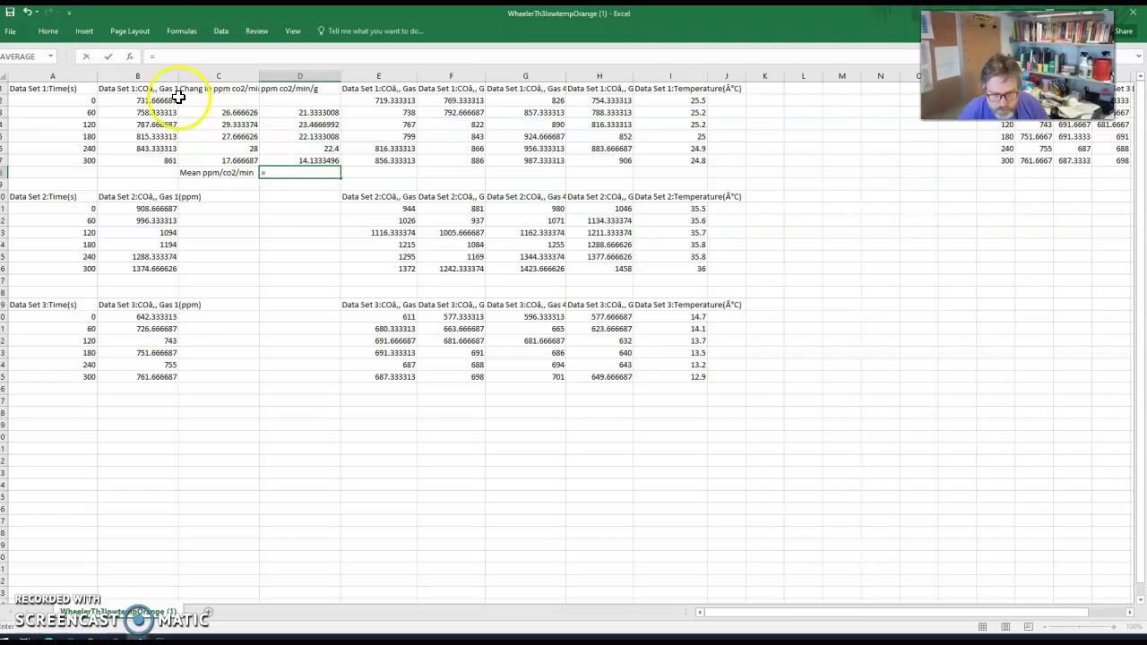
click(23, 55)
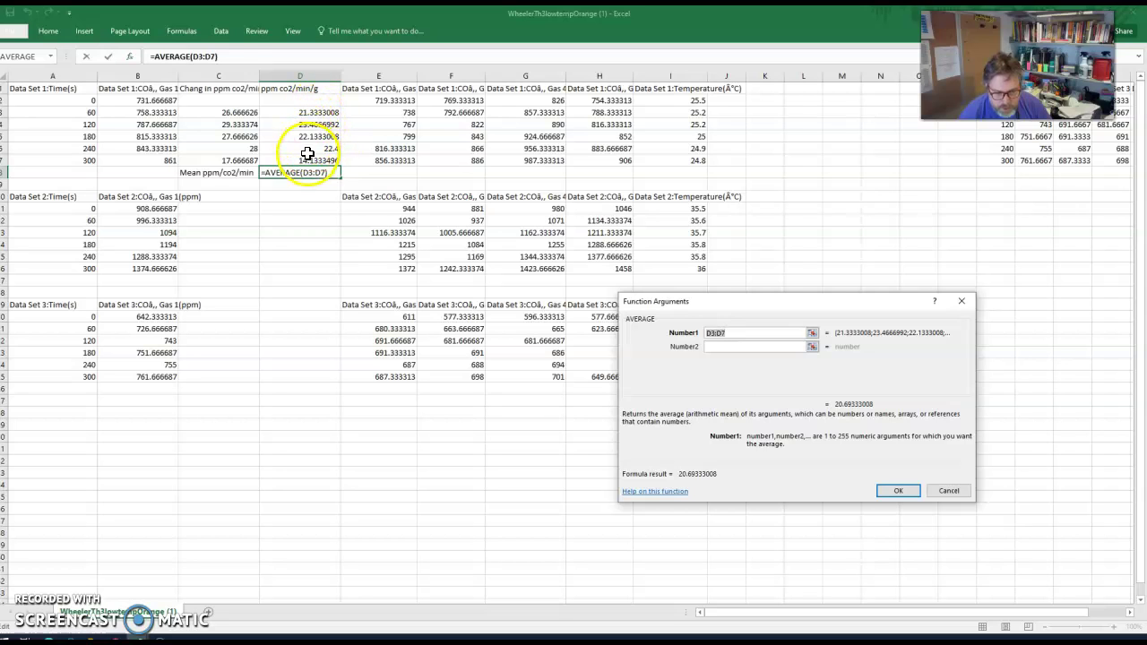
key(Return)
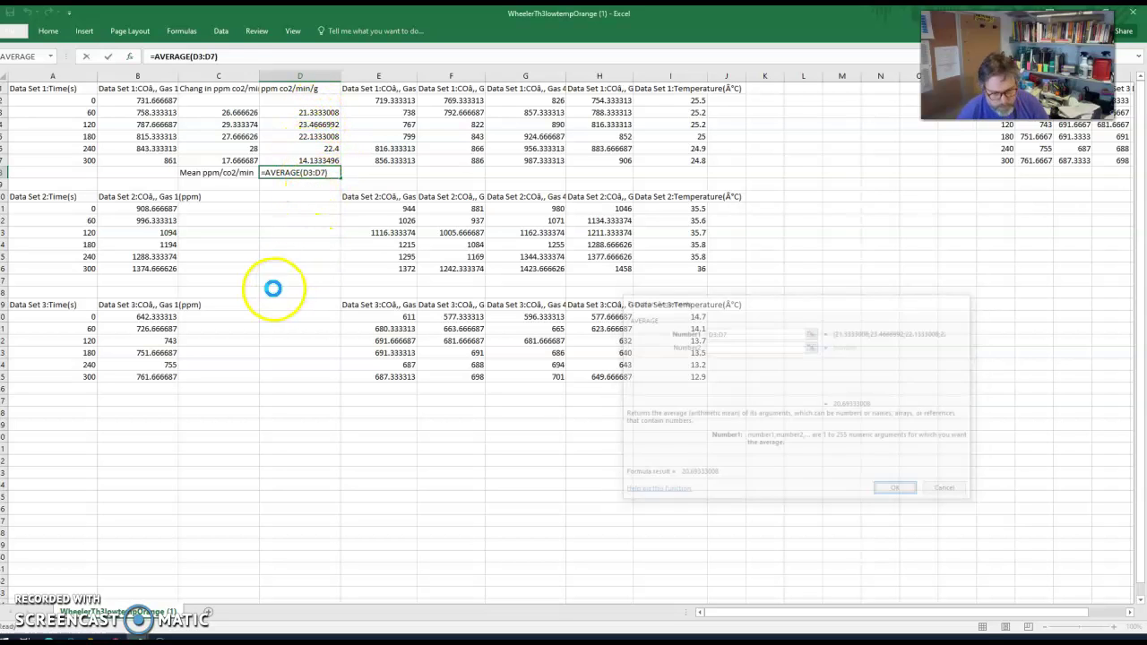
click(238, 173)
click(236, 55)
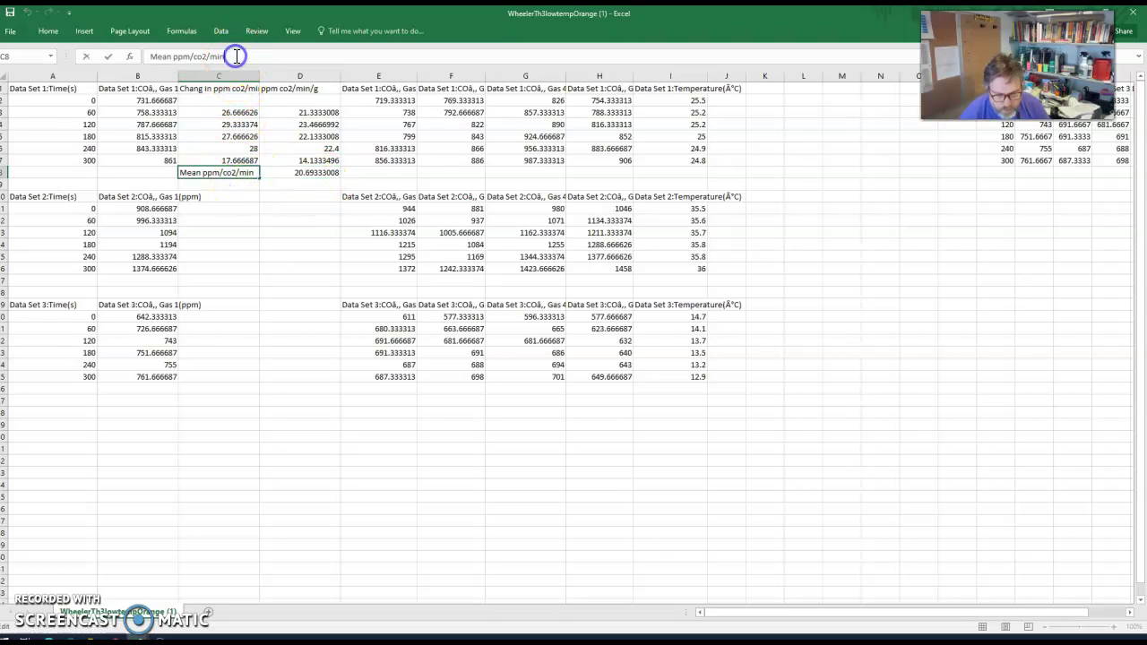
click(299, 173)
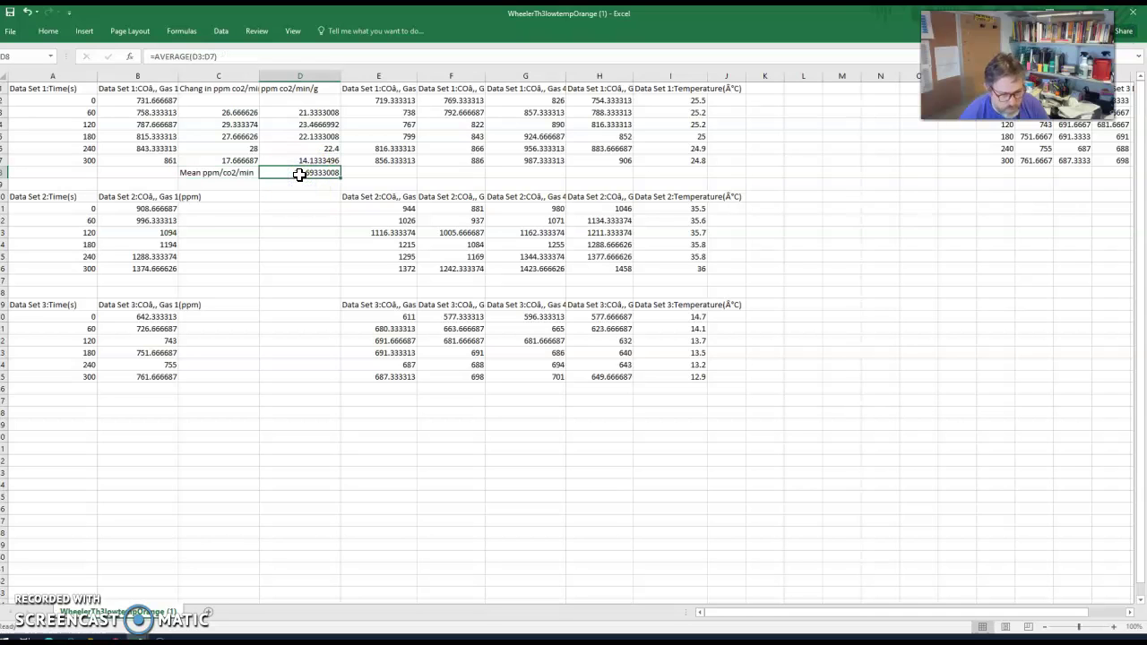
click(282, 177)
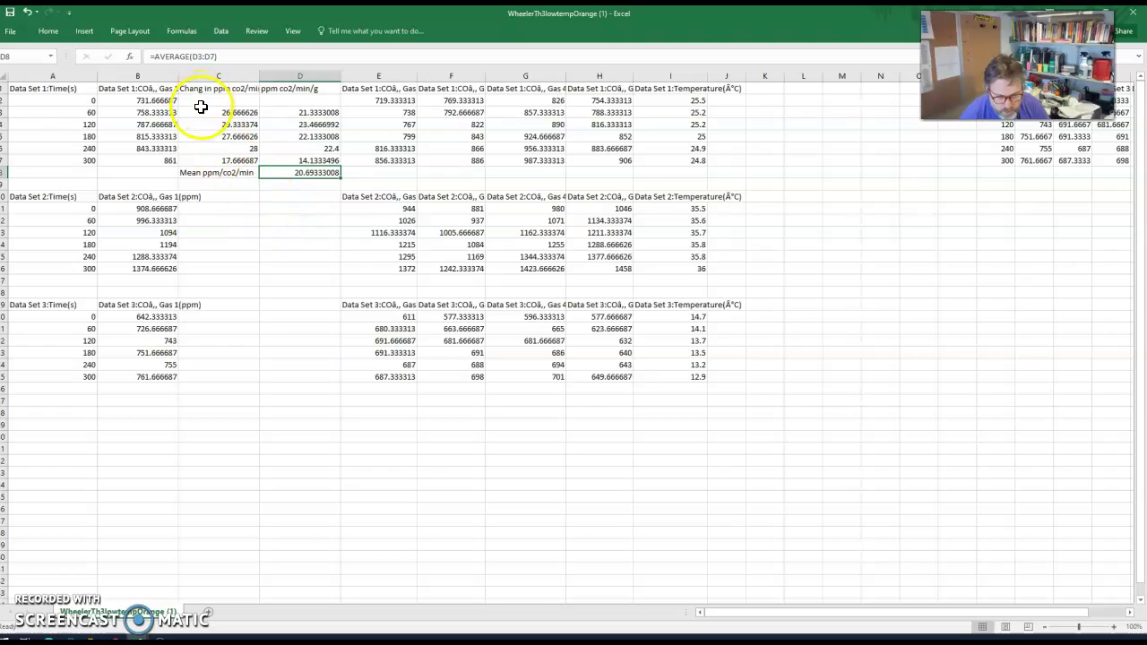
Copy the C1:D8 calculation block to C10 and C19, giving means 74.55999024 and 19.09333984
drag(196, 87, 315, 180)
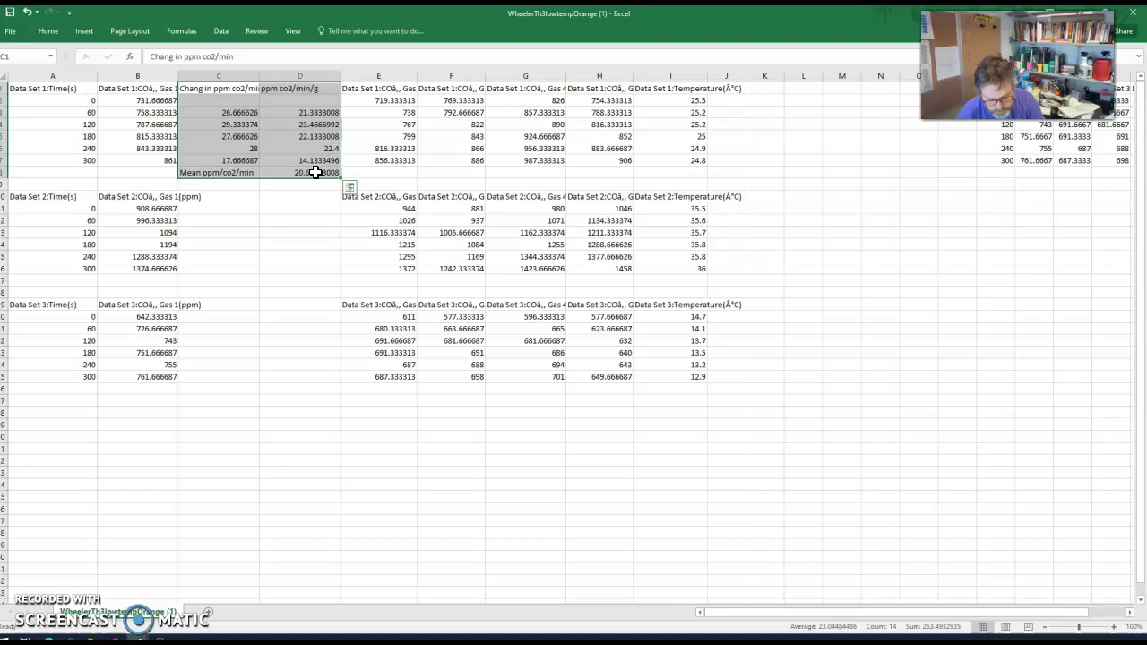
key(ctrl+c)
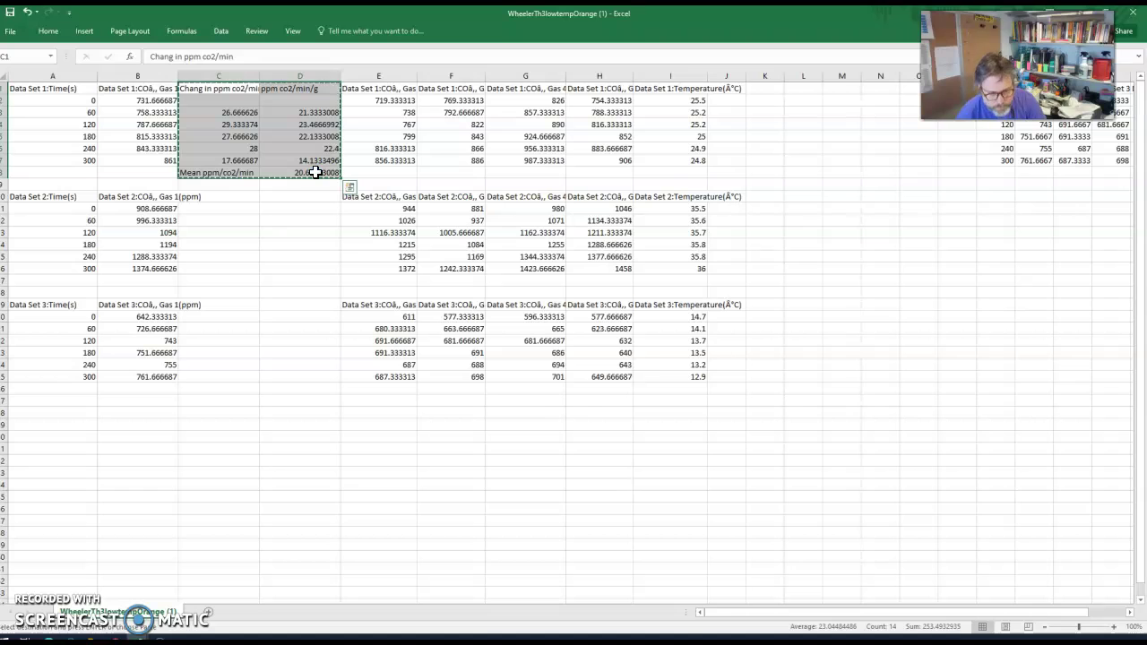
click(218, 195)
right_click(220, 197)
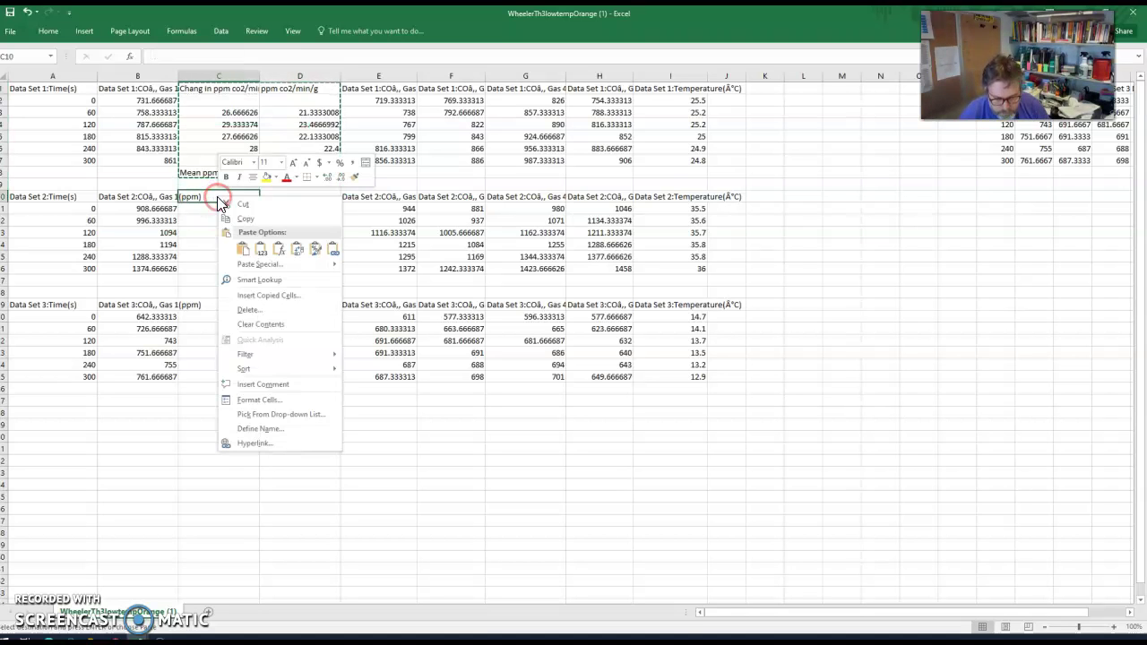
click(242, 249)
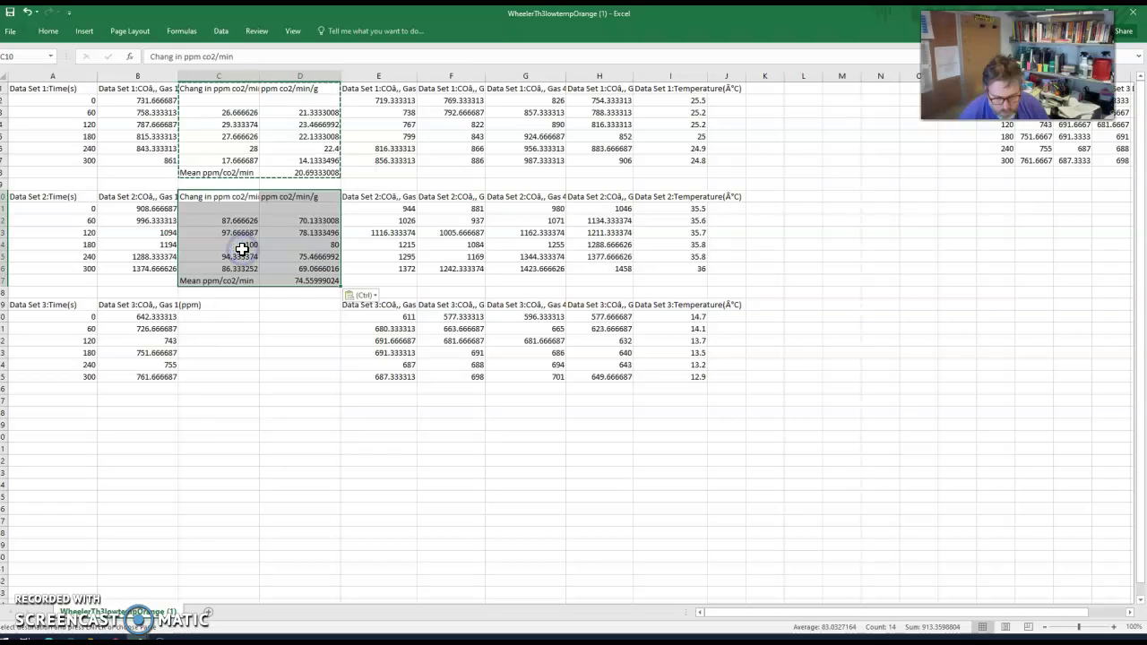
click(198, 307)
right_click(198, 306)
click(218, 360)
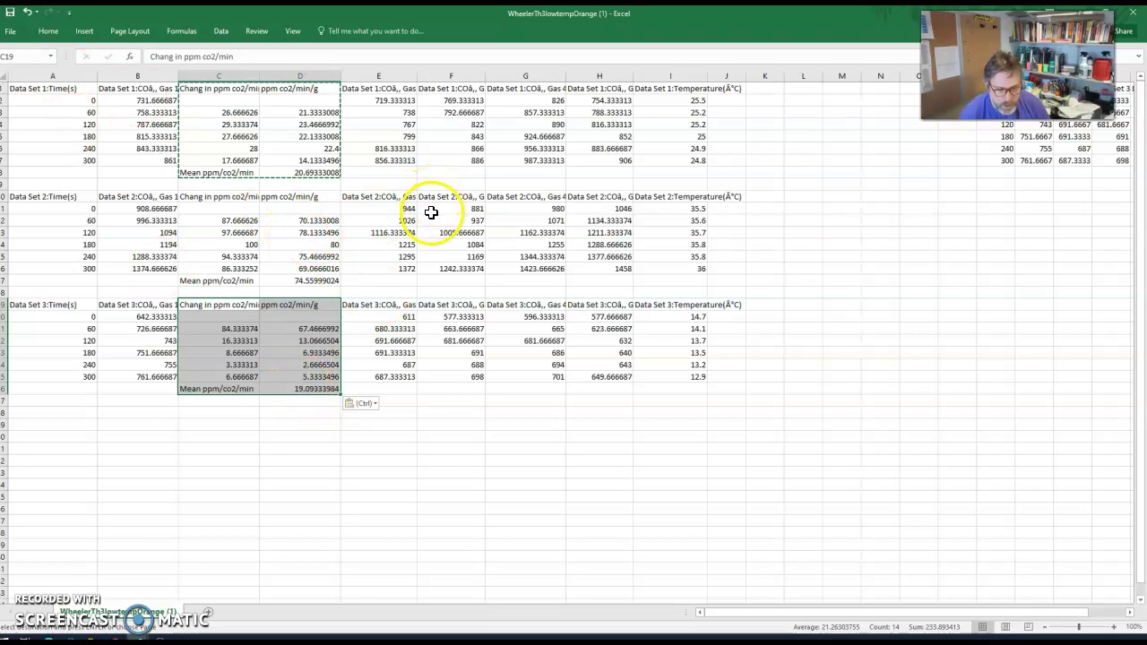
Insert two empty columns at column F, beside the second gas readings
click(450, 75)
right_click(441, 78)
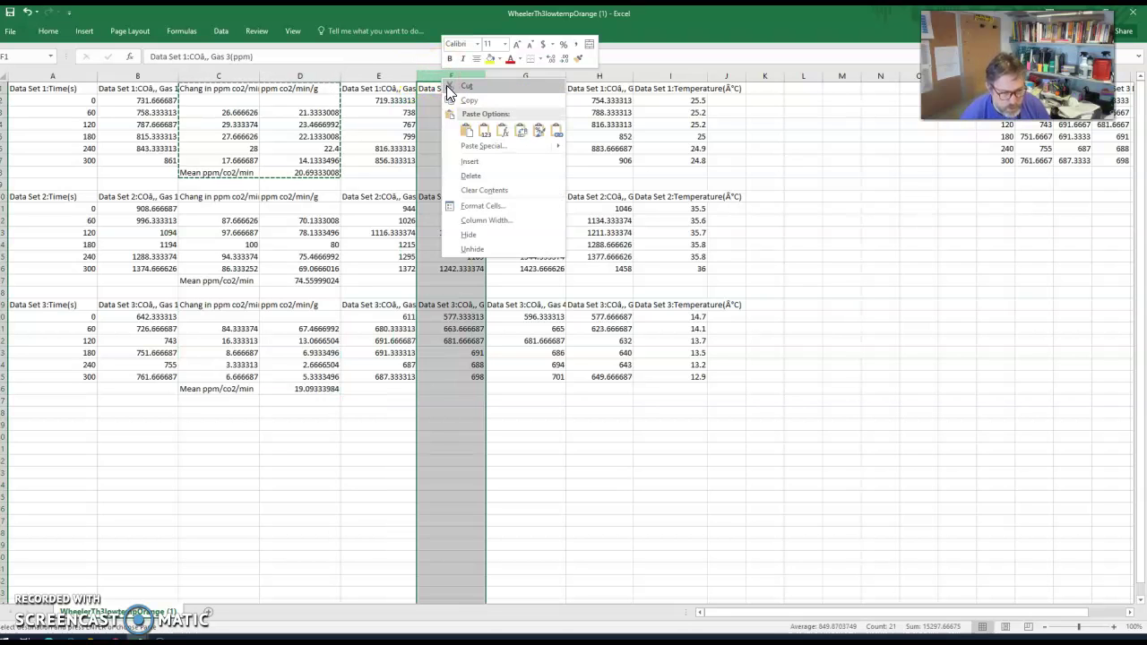
click(470, 162)
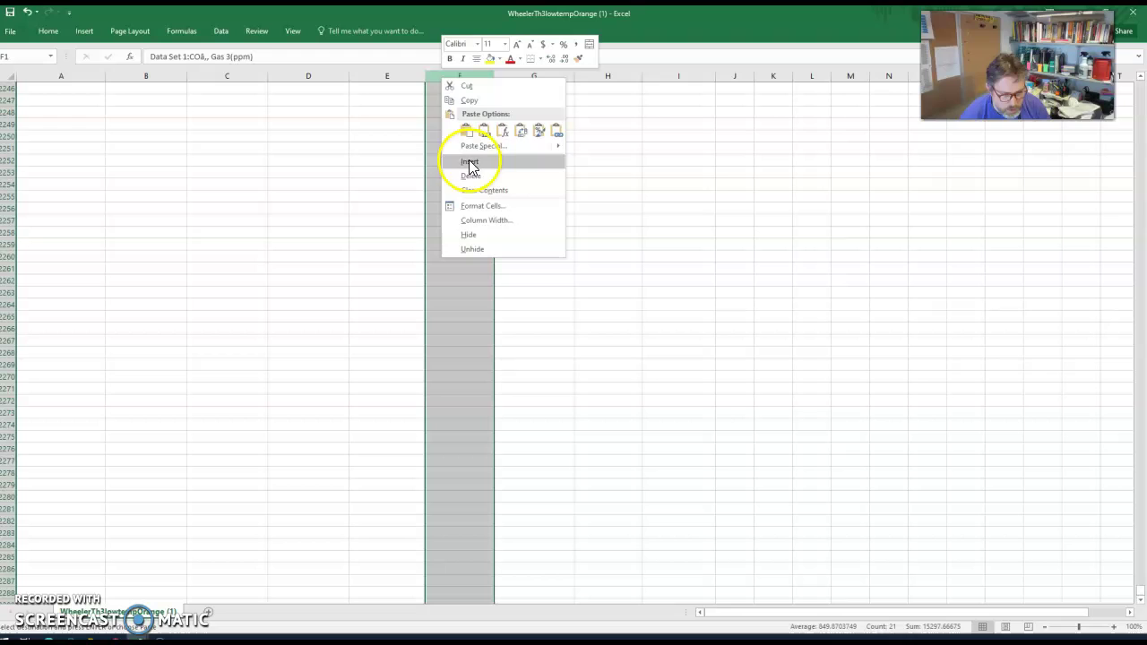
click(416, 138)
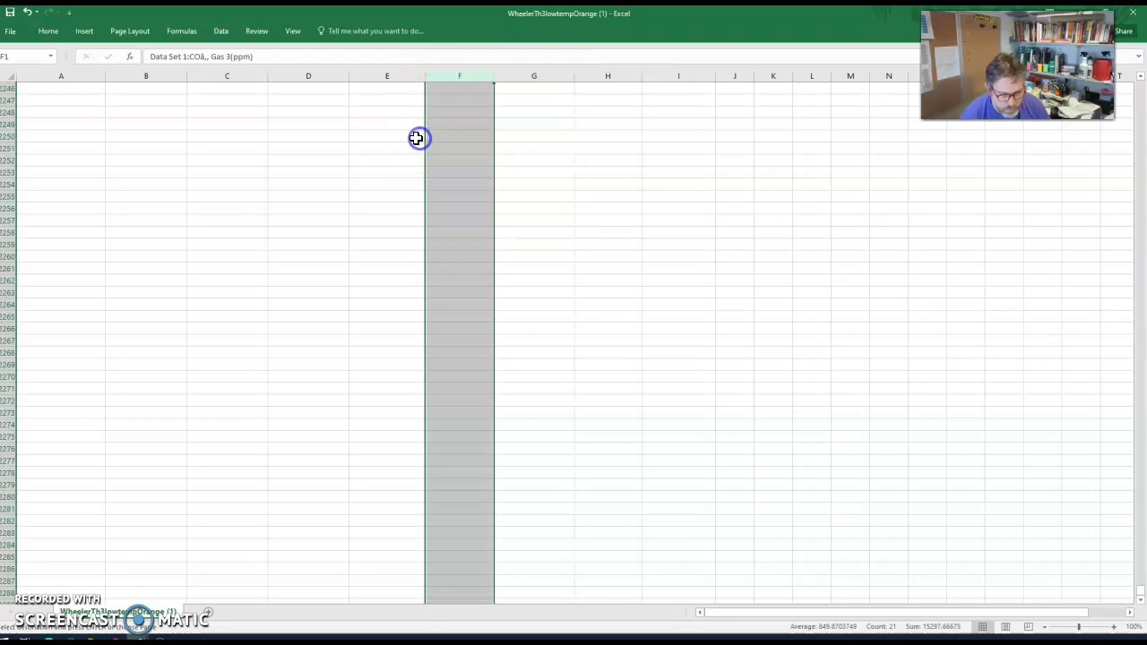
scroll(743, 314, up, 12)
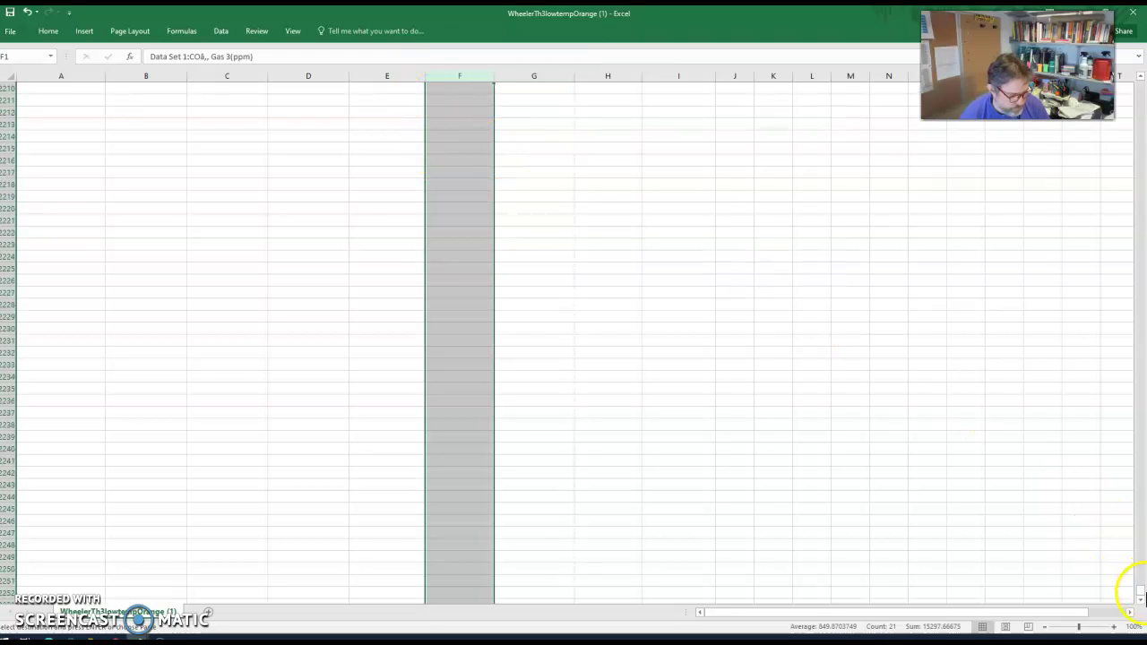
drag(1140, 593, 849, 64)
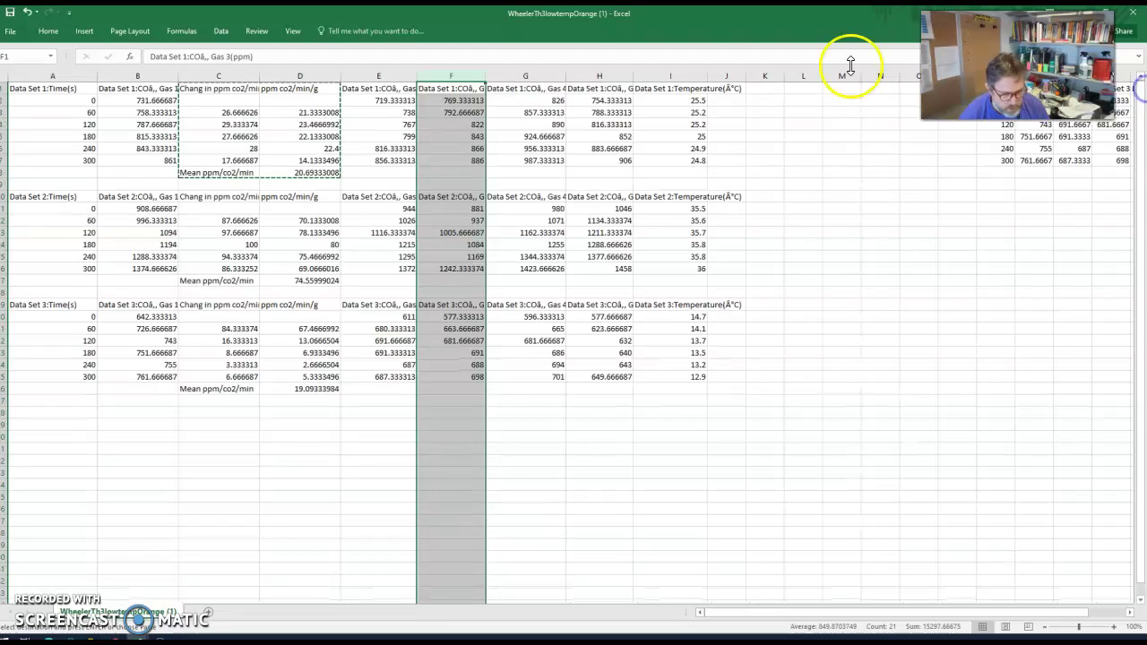
right_click(445, 82)
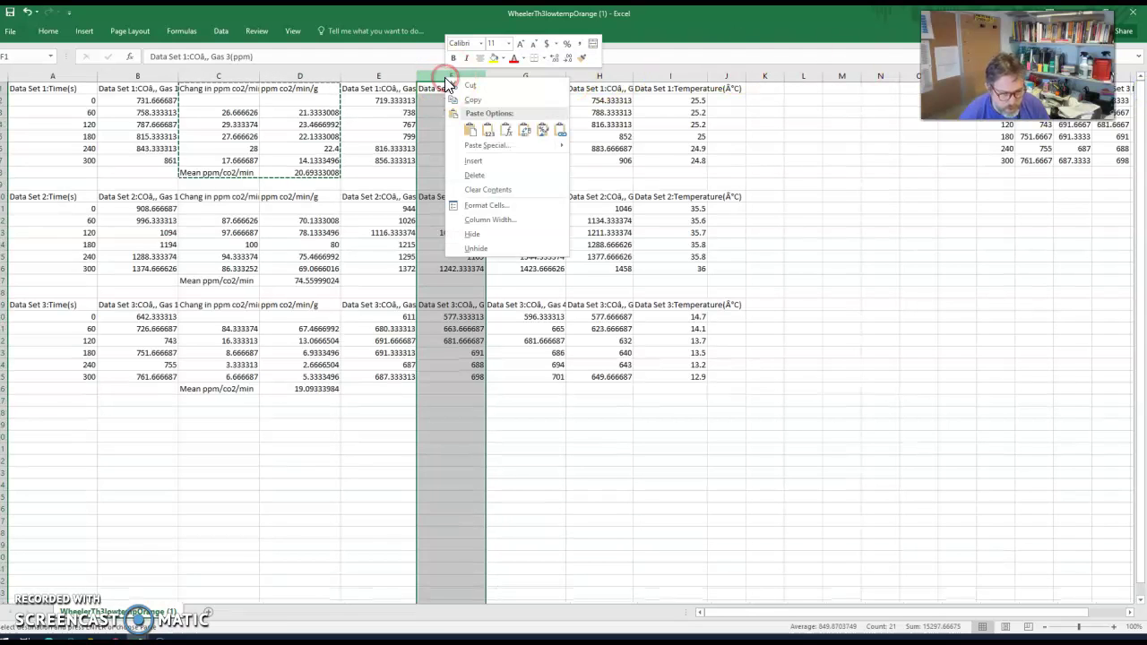
click(462, 161)
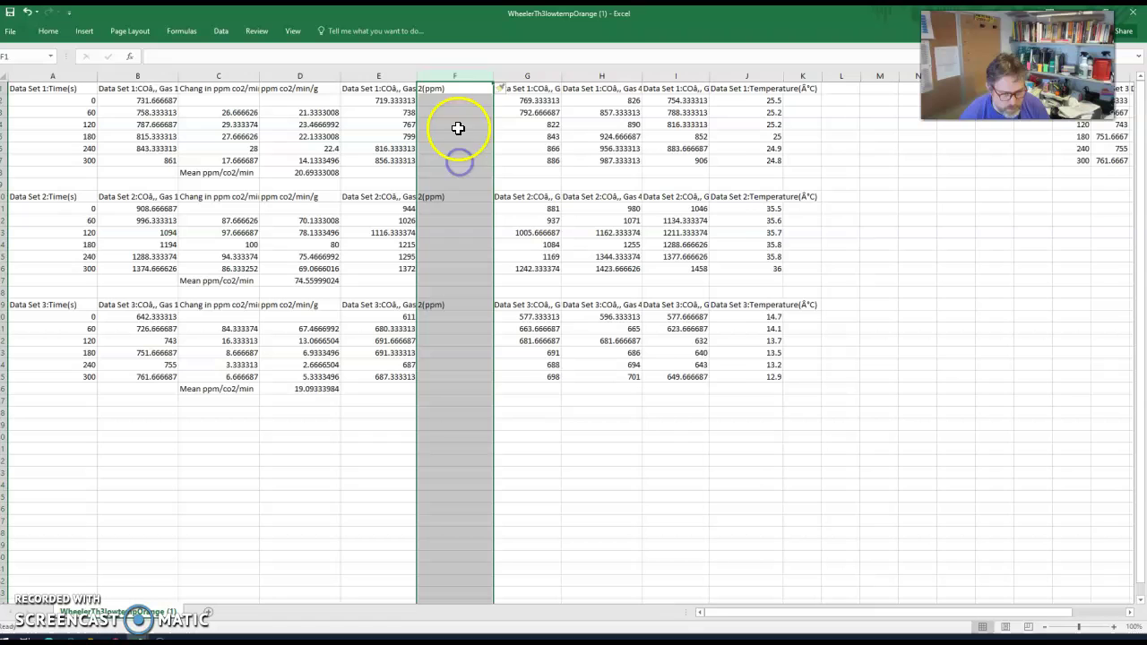
right_click(454, 75)
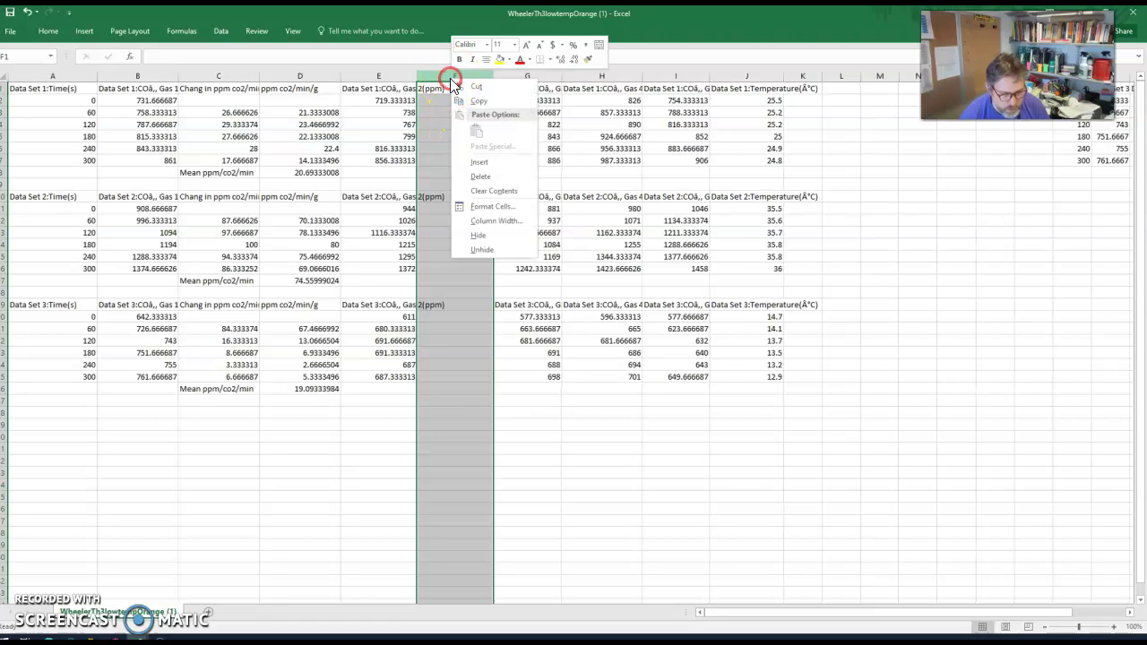
click(476, 164)
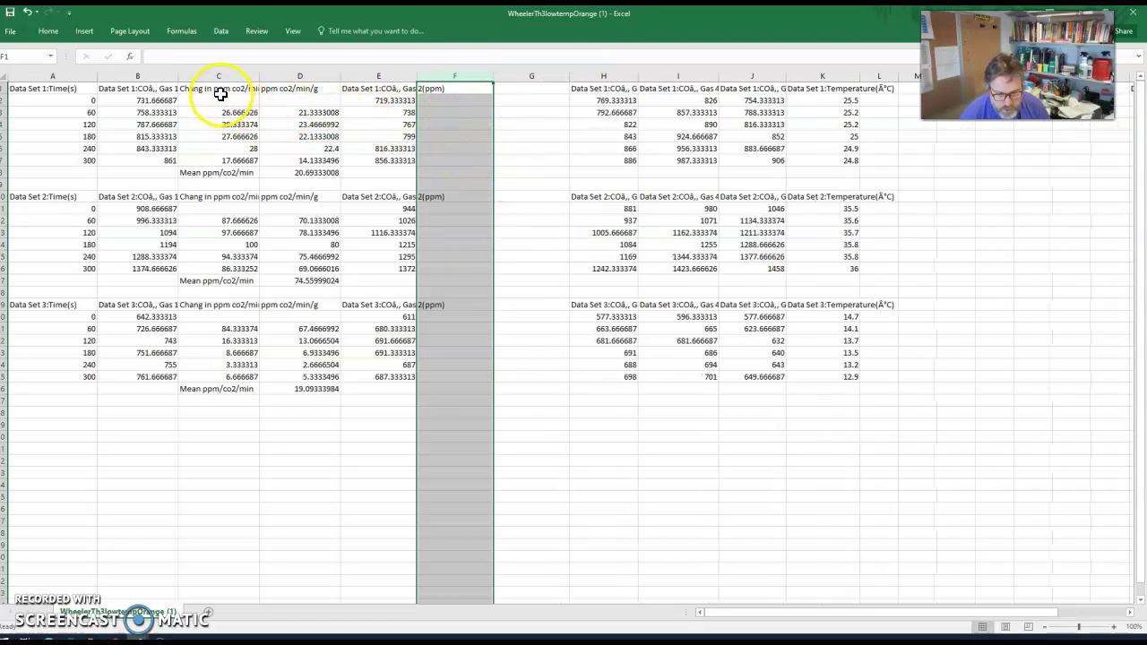
Paste the C1:D8 rate block at F1, F10 and F19, giving means 21.92, 68.48 and 12.21333008
drag(212, 85, 281, 170)
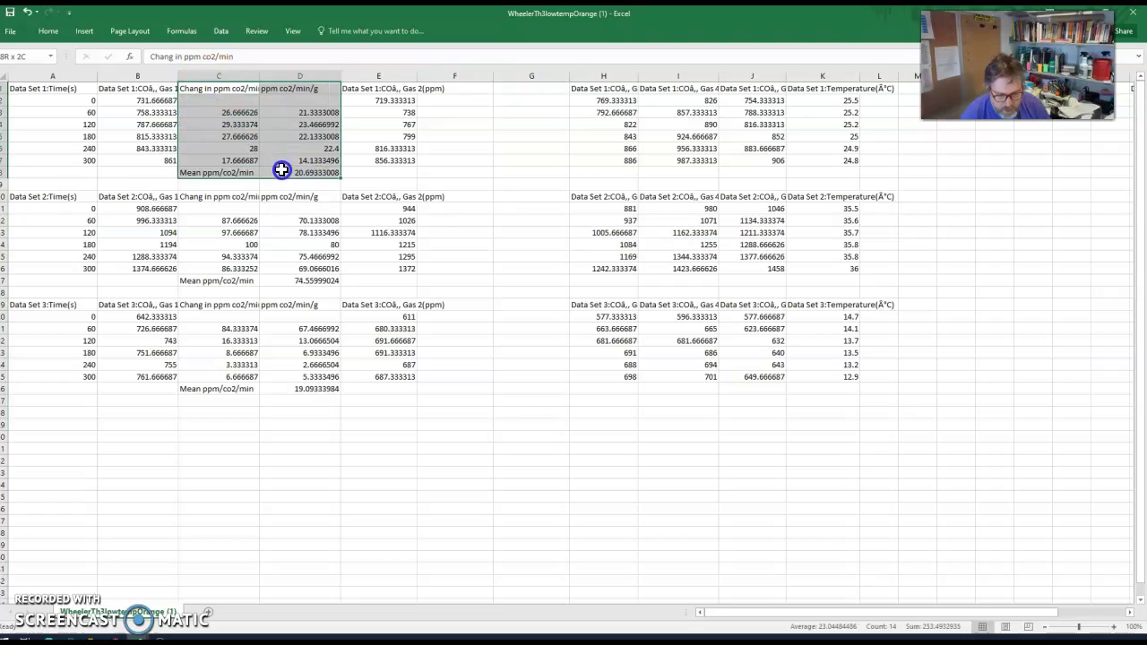
key(ctrl+c)
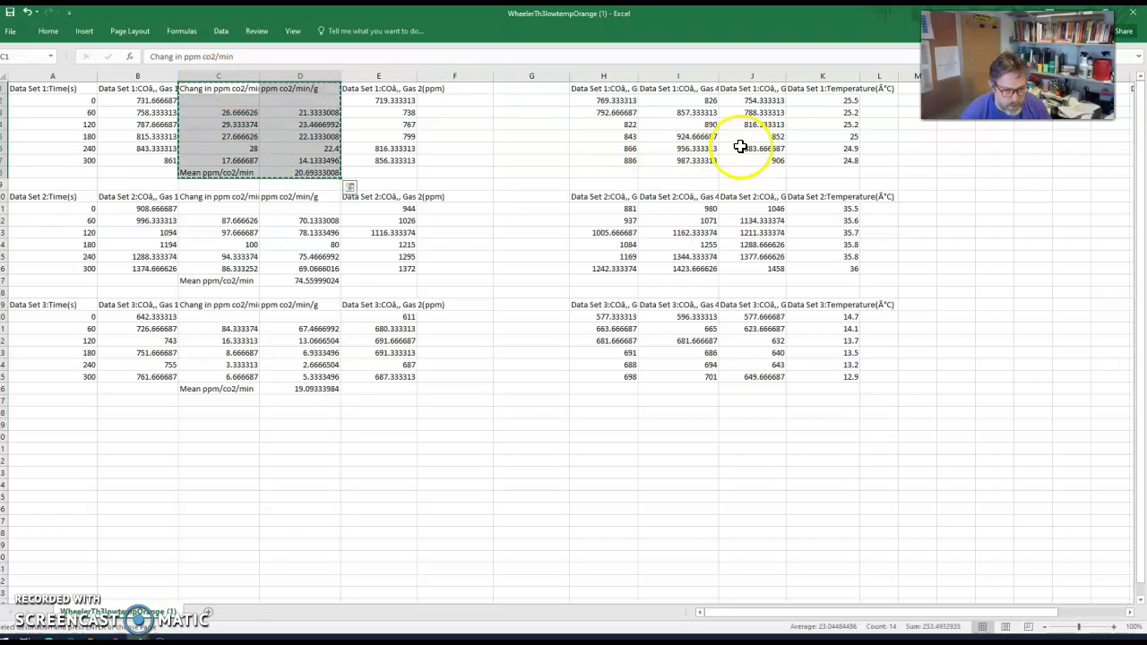
right_click(439, 88)
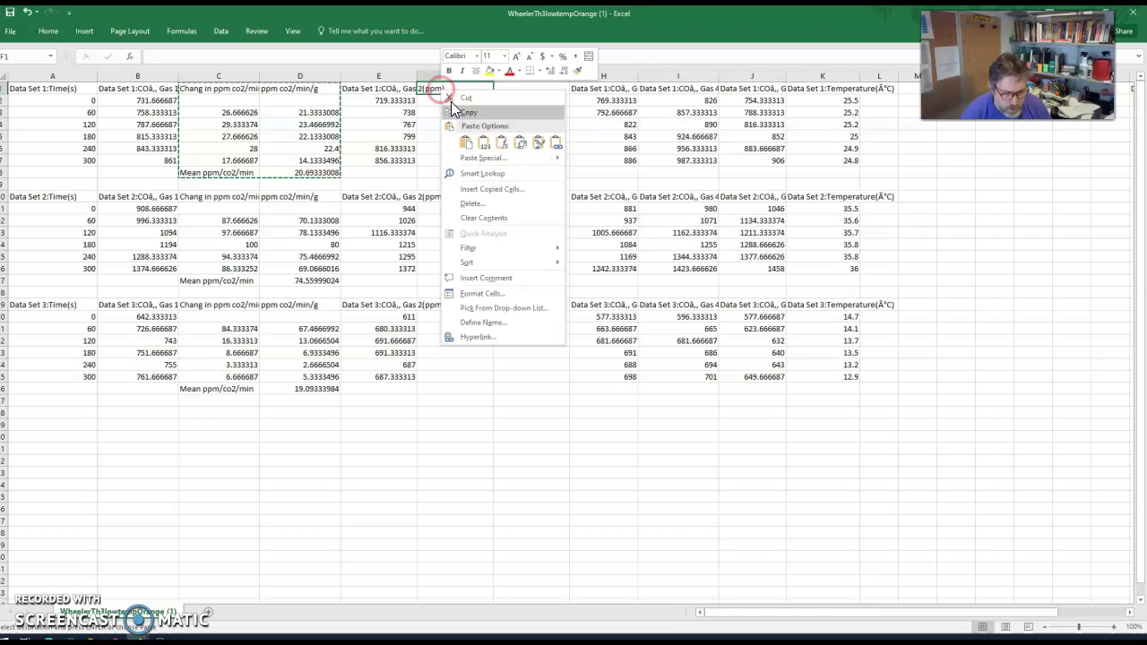
click(466, 137)
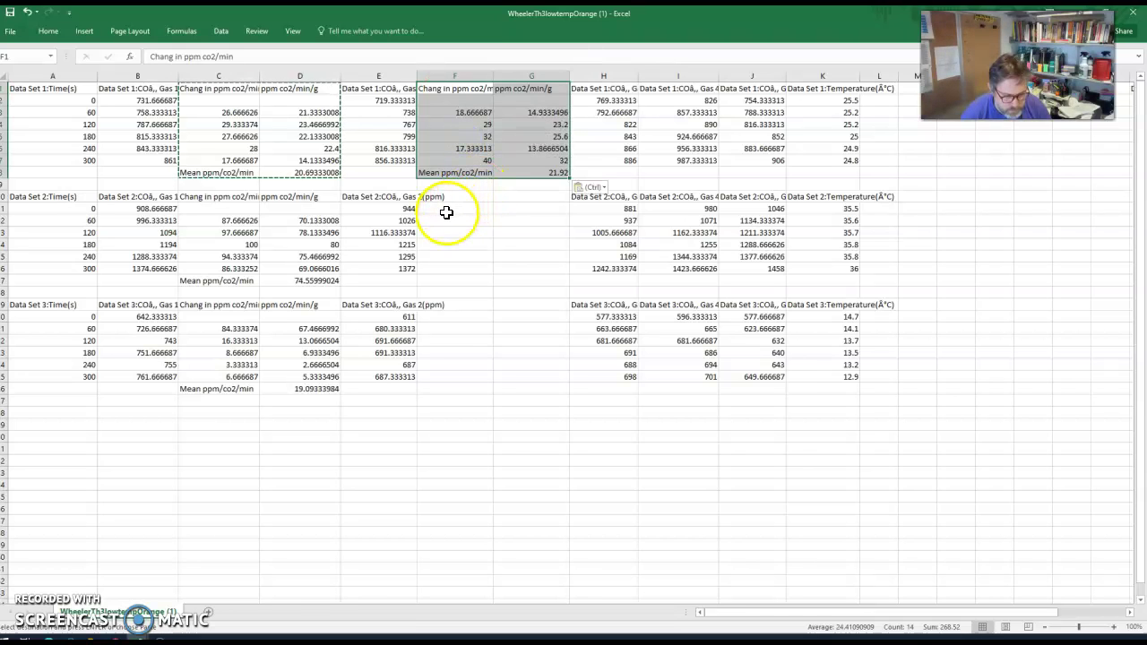
click(441, 197)
right_click(441, 197)
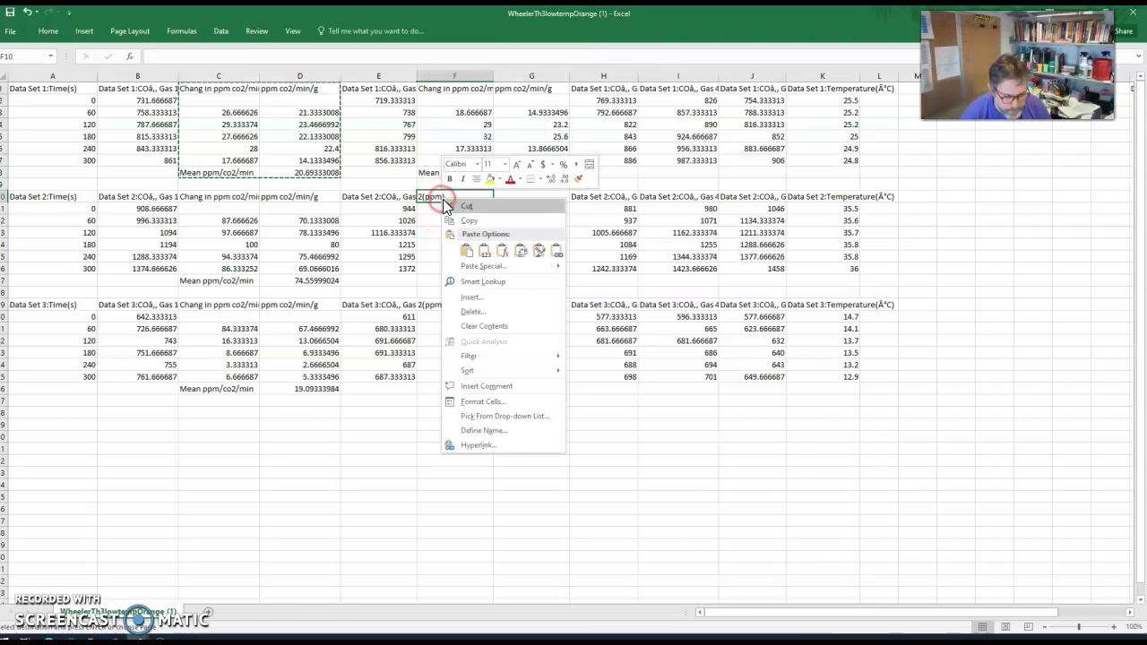
click(470, 251)
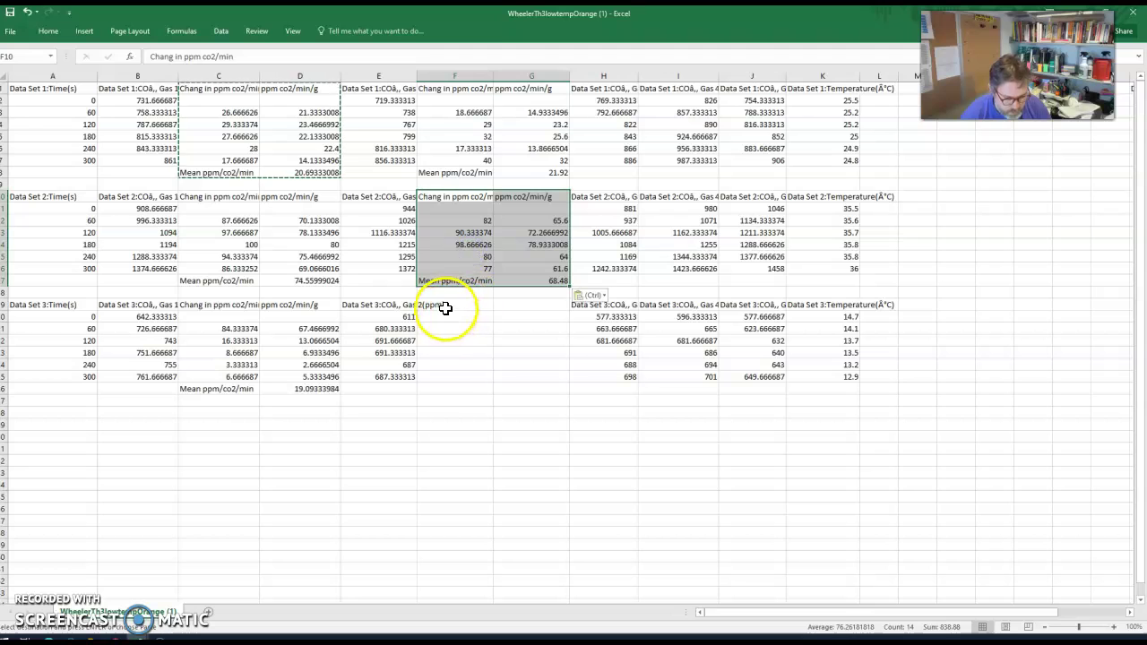
click(442, 306)
right_click(445, 305)
click(471, 360)
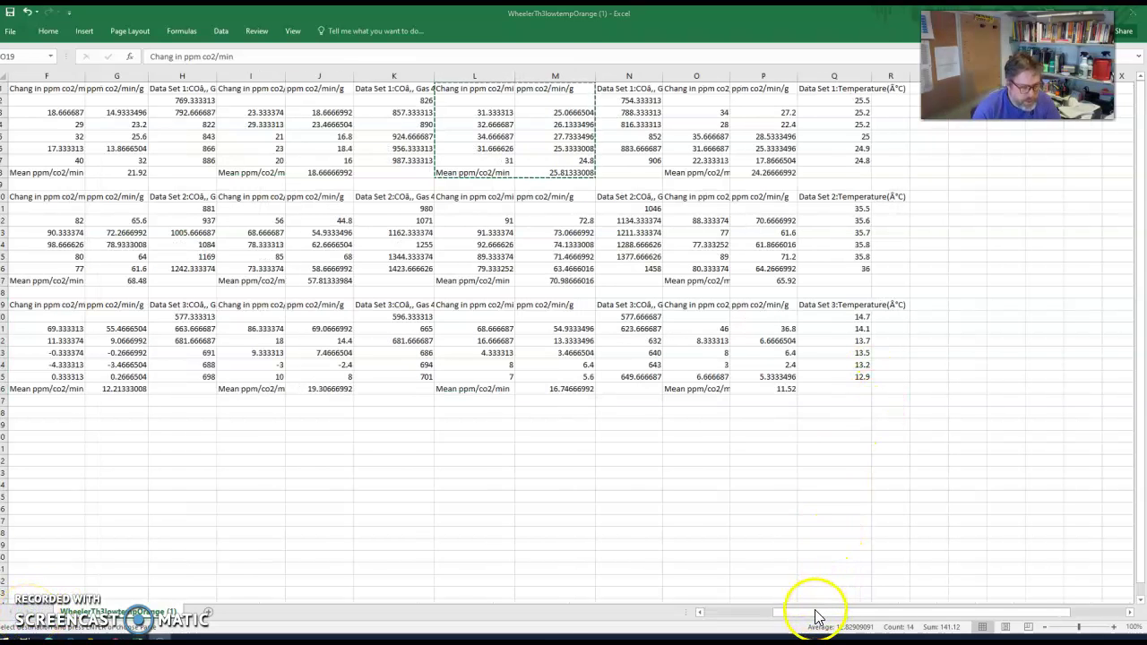
Paste the rate calculations for the remaining gas column and insert a blank column Q
key(ctrl+v)
click(786, 614)
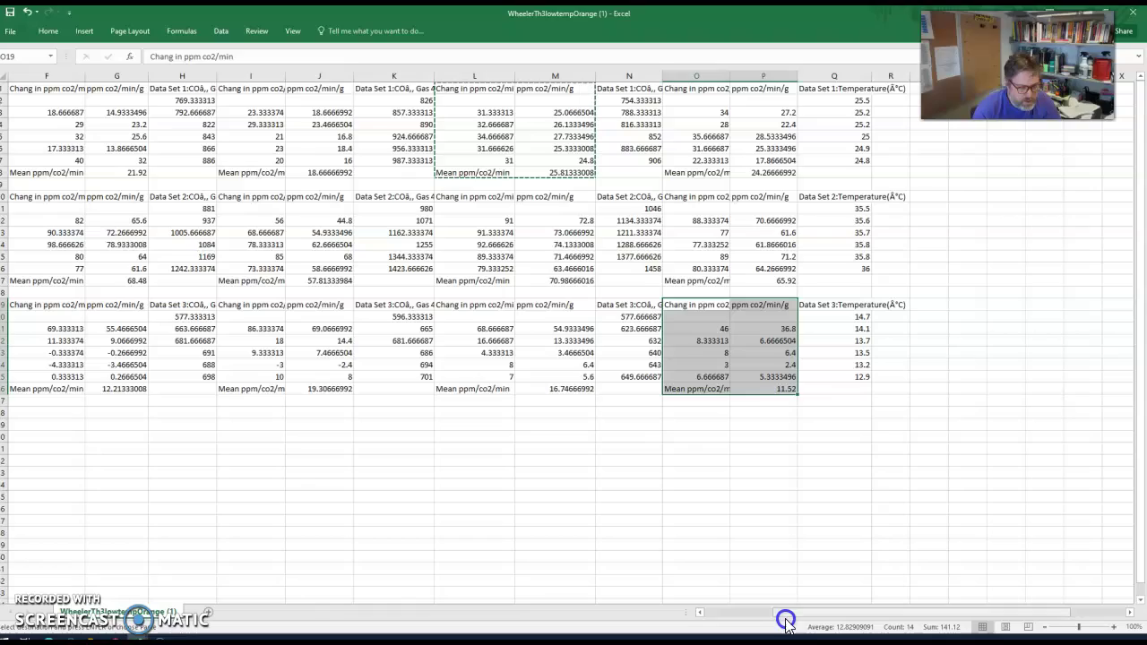
mouse_move(786, 621)
mouse_down()
mouse_move(705, 630)
mouse_move(801, 624)
mouse_move(790, 623)
mouse_up()
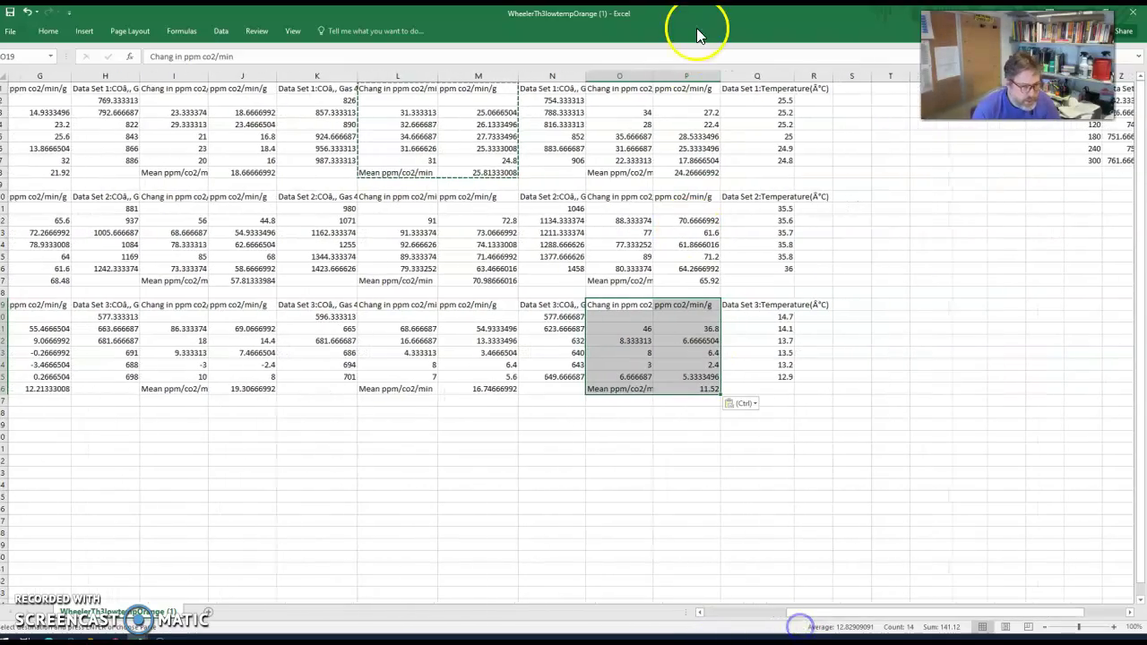
right_click(753, 75)
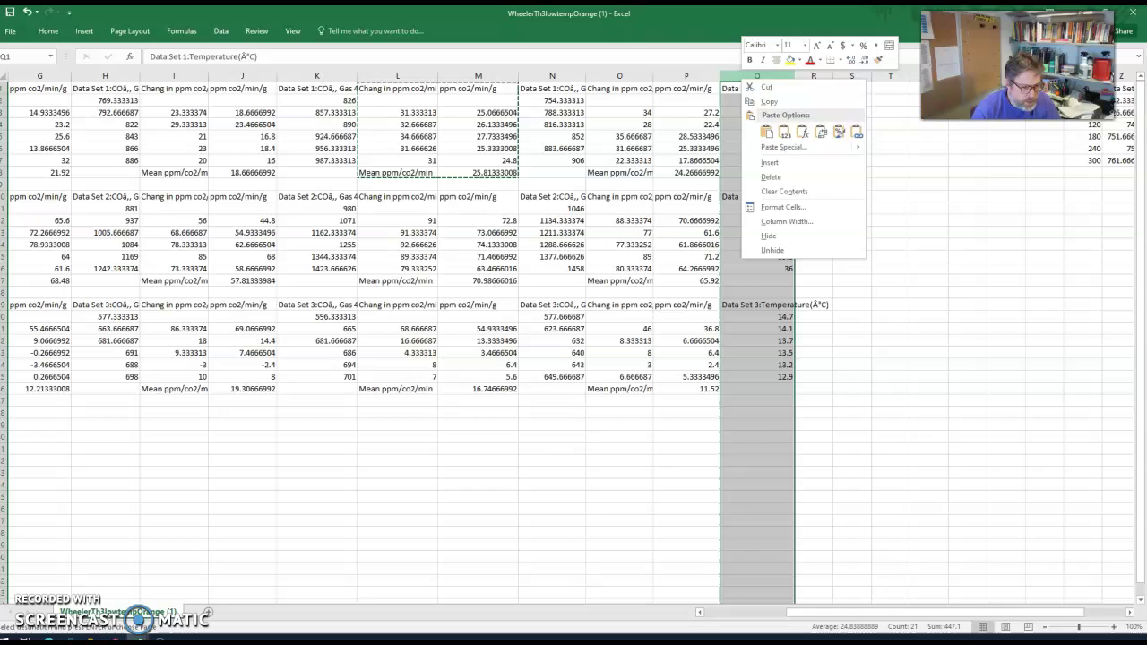
click(765, 163)
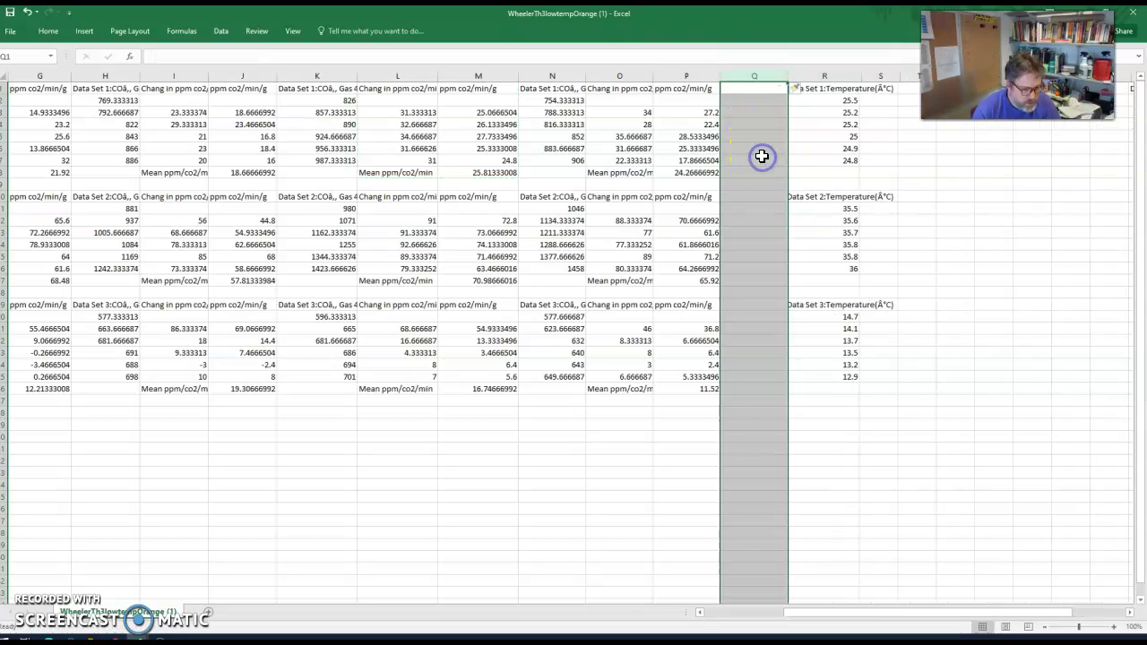
Label Q26 'Mean Temp' and put =AVERAGE(R20:R25) in R26, giving 13.68333333
click(776, 390)
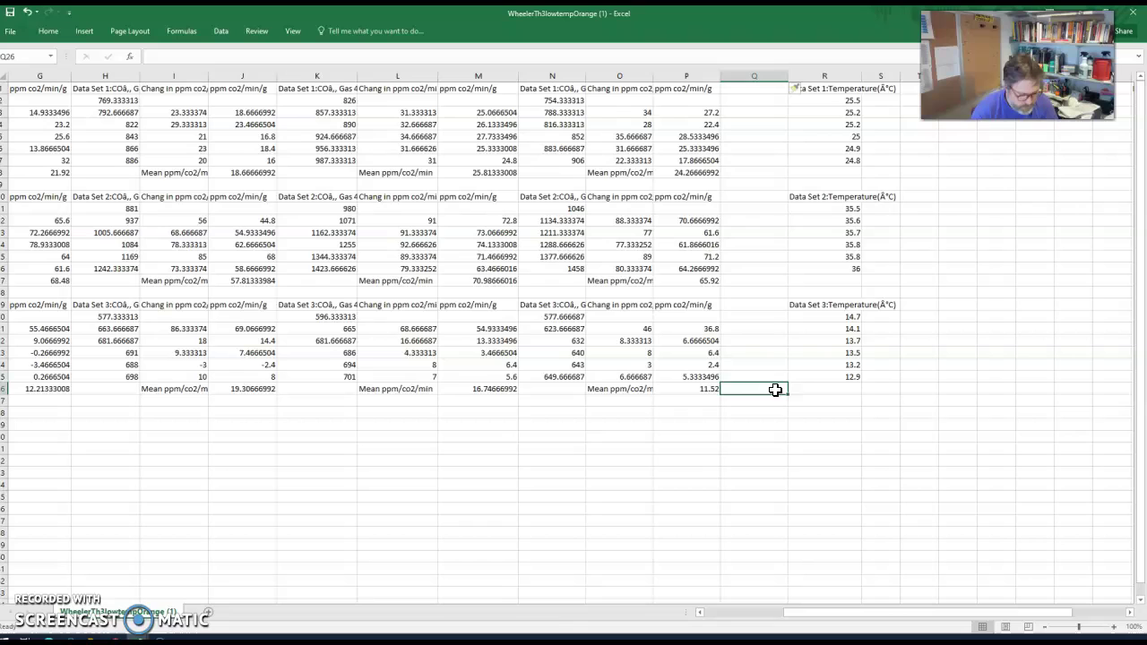
text(Mean Temp)
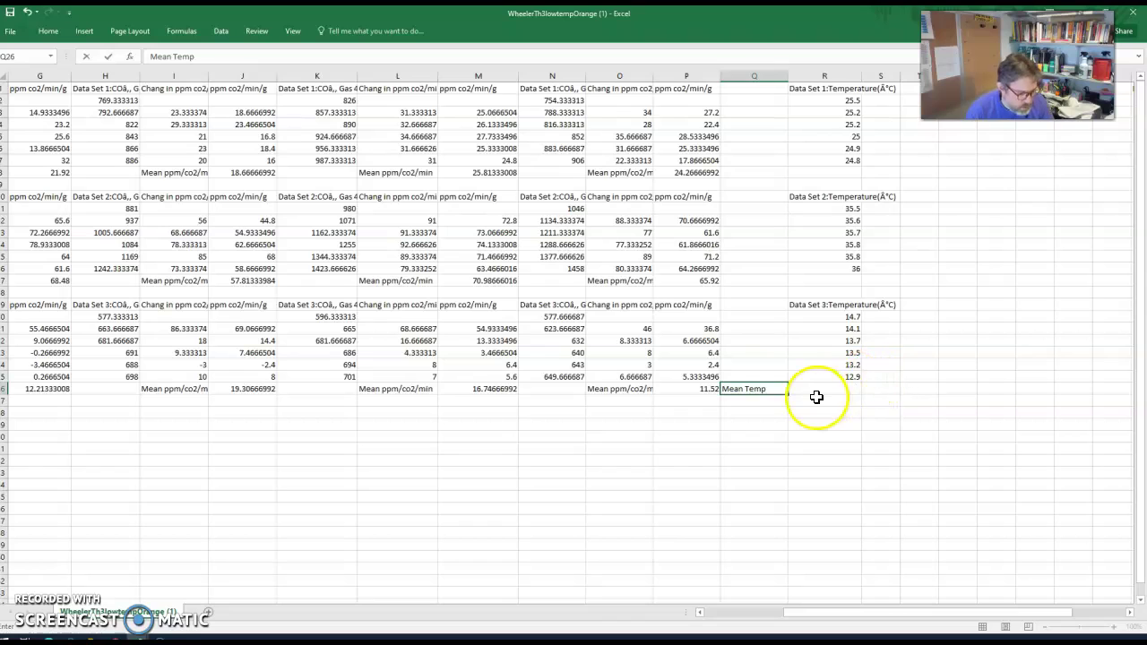
click(823, 378)
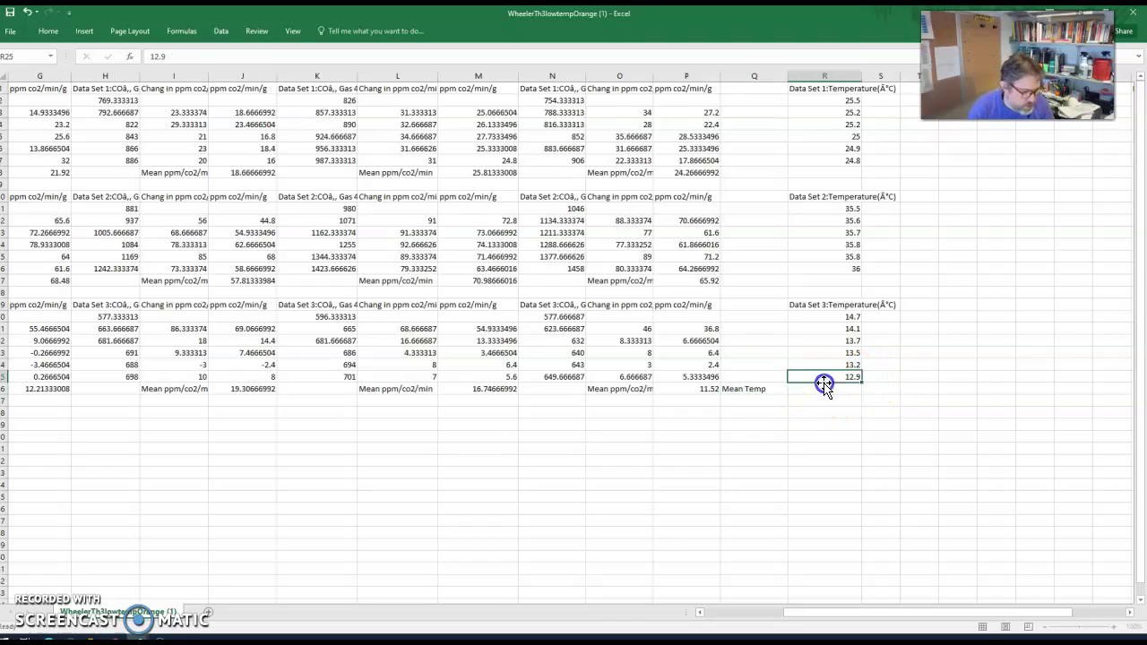
click(819, 391)
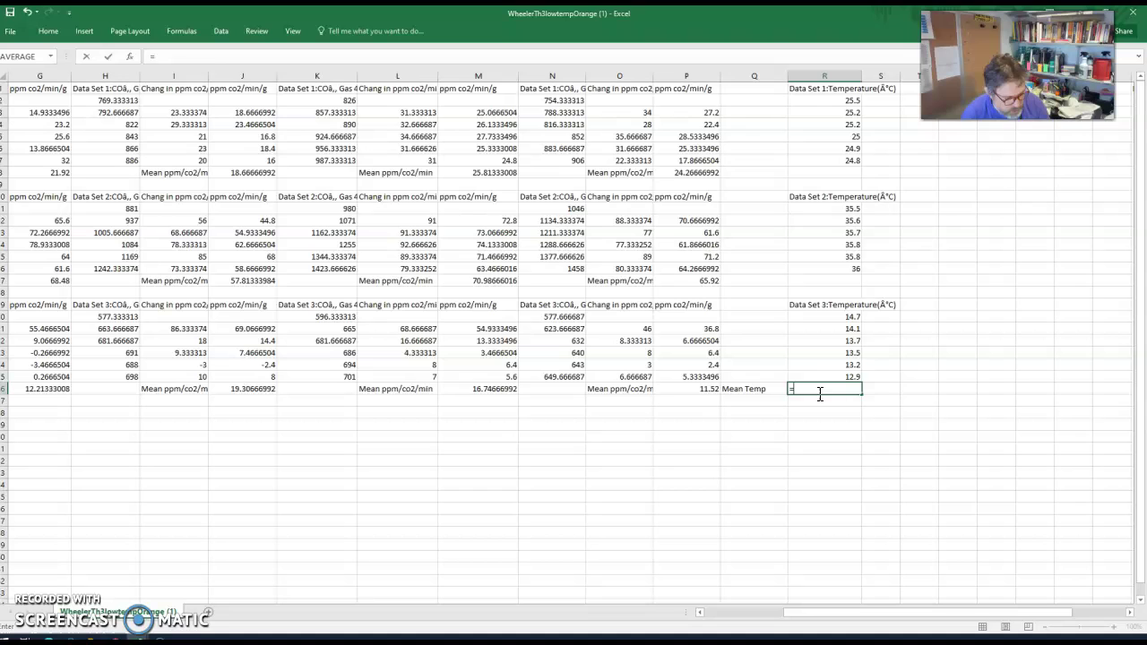
click(23, 56)
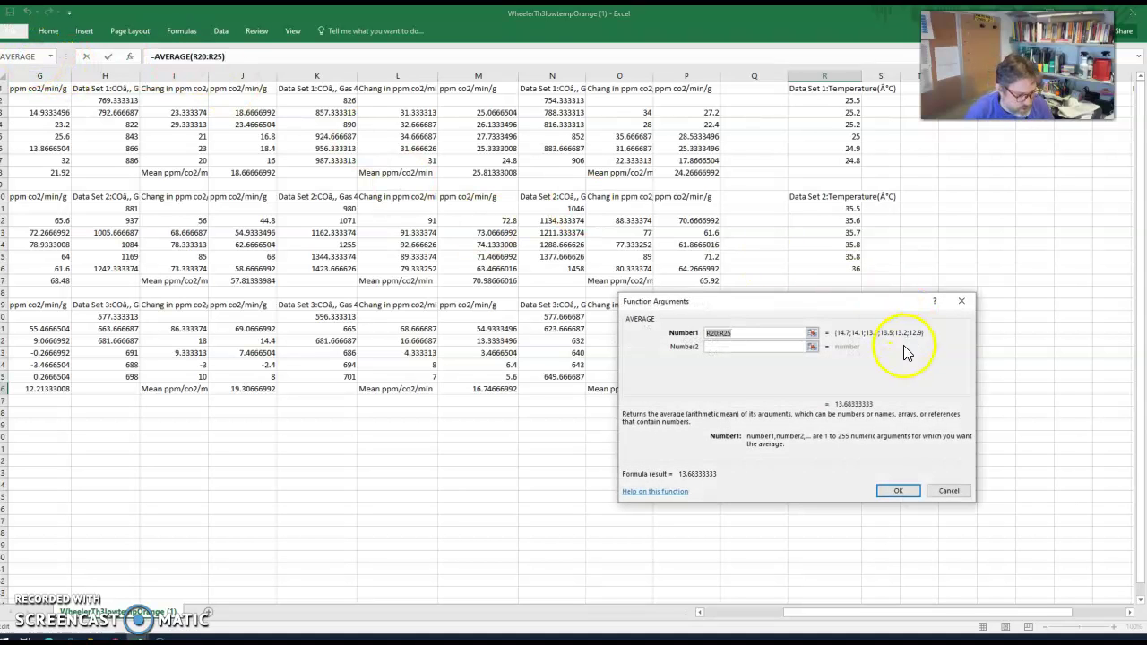
drag(743, 305, 818, 428)
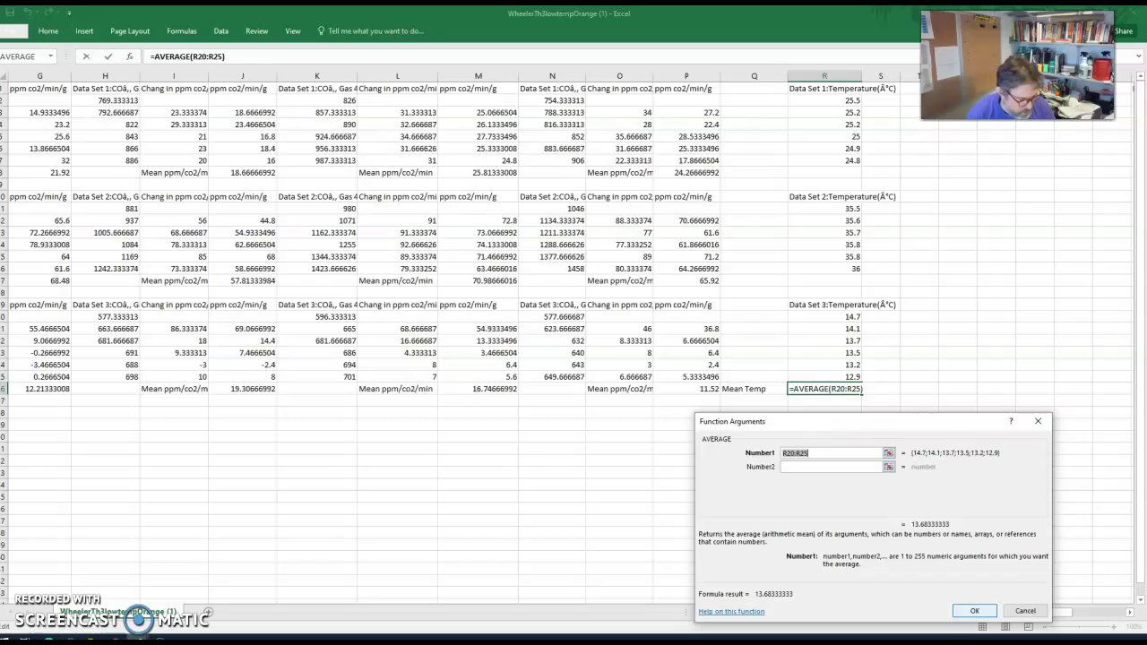
click(983, 612)
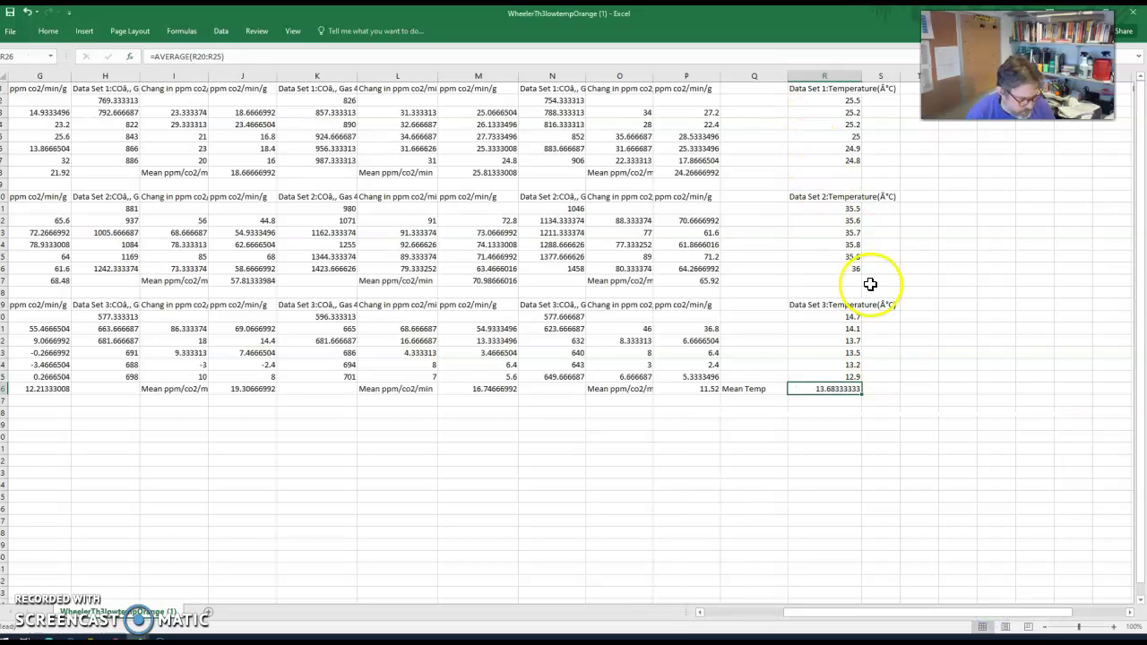
Copy the Mean Temp label and value and paste them at Q17 beside Data Set 2's mean row
click(731, 389)
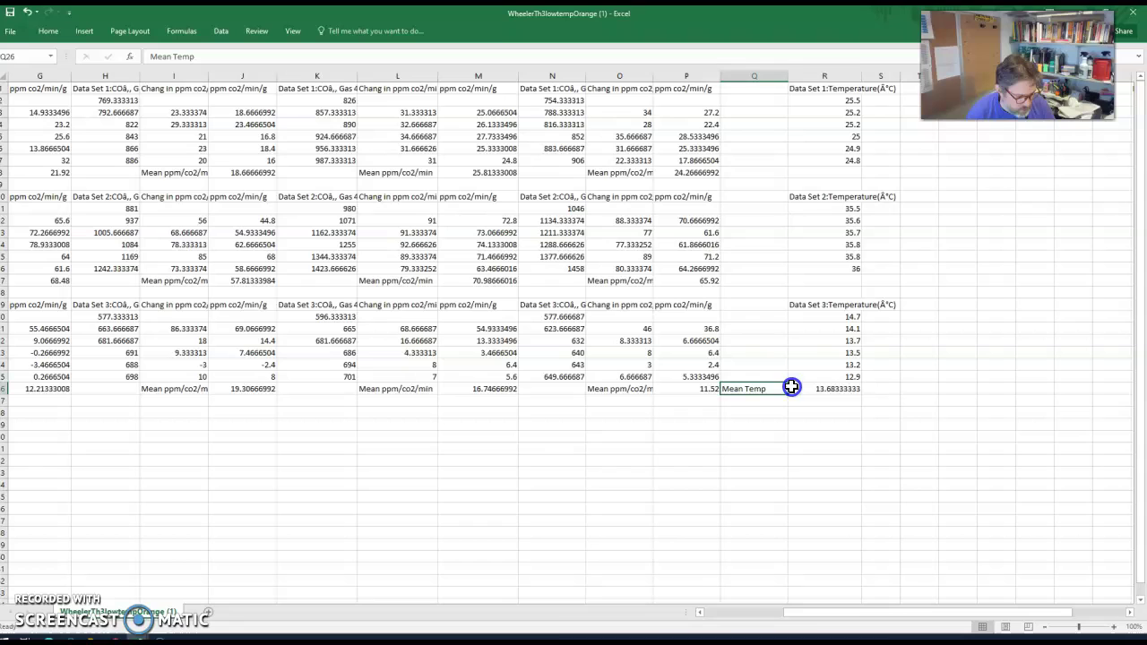
drag(791, 387, 808, 387)
key(ctrl+c)
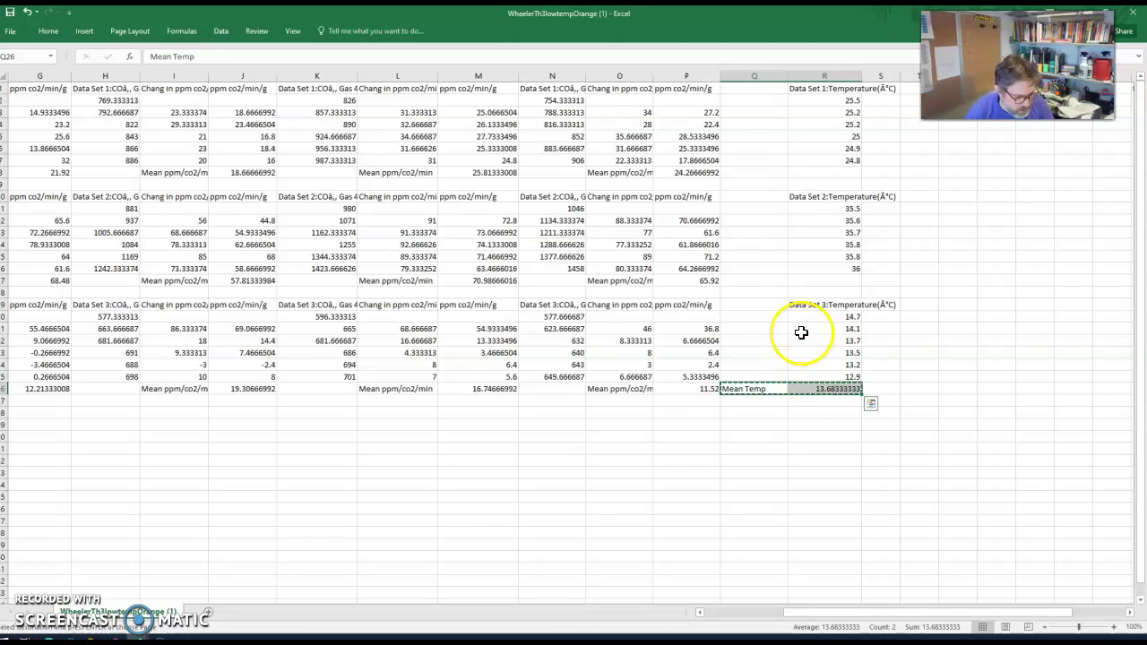
click(753, 279)
right_click(754, 279)
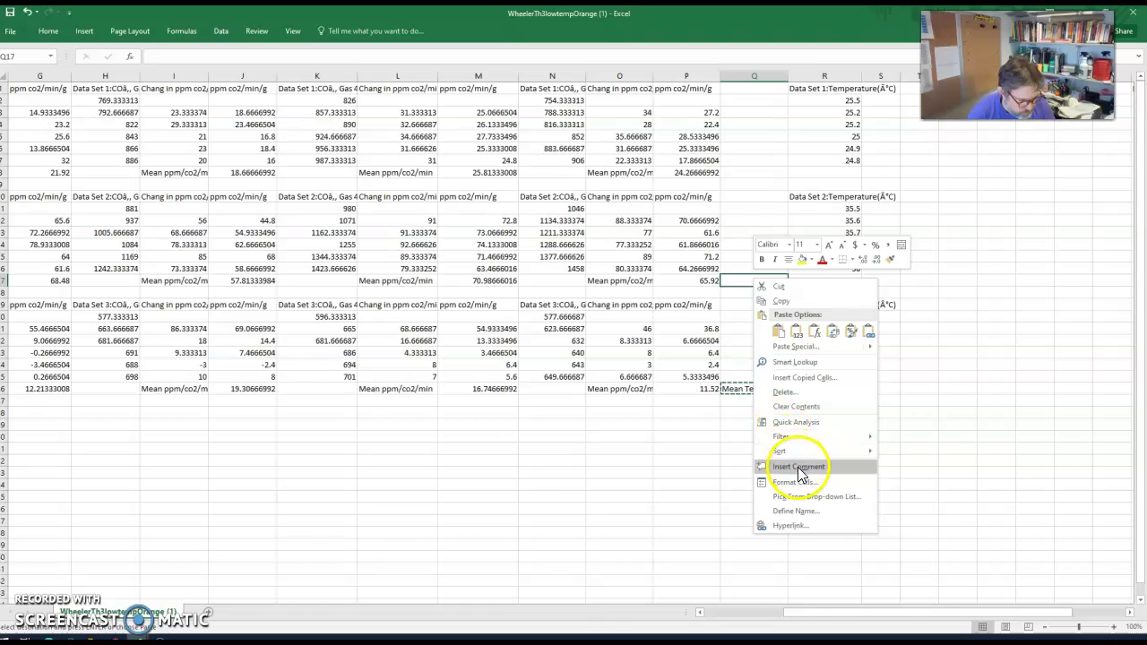
click(782, 331)
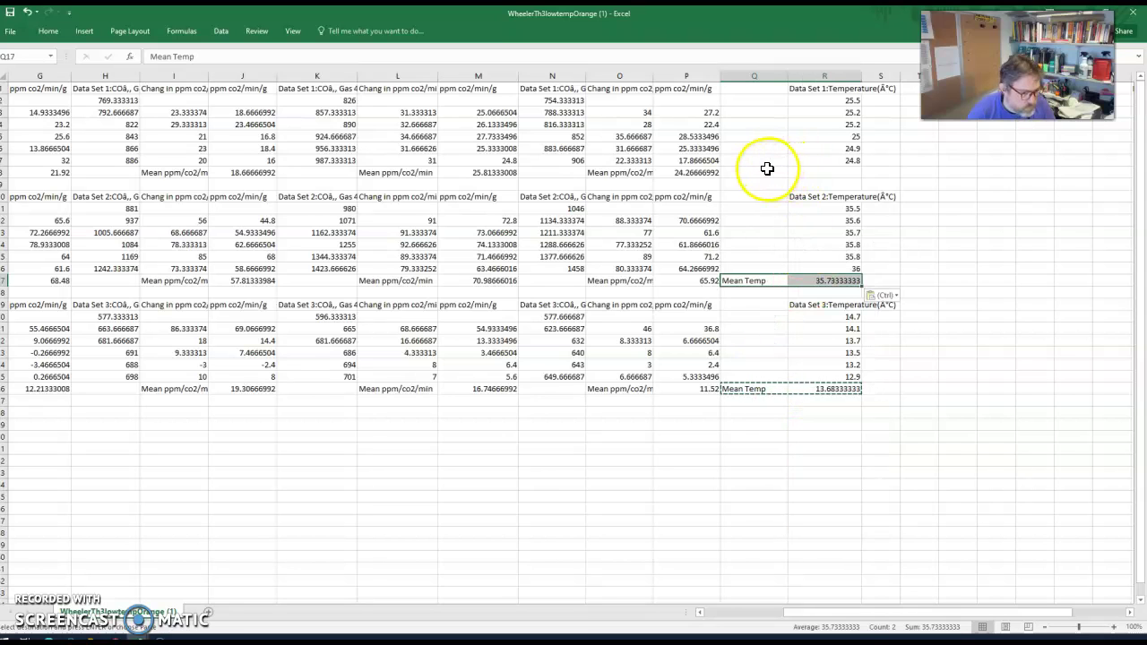
Paste the Mean Temp label and 25.1 value into Q8:R8 using the first Paste Option
click(767, 171)
right_click(766, 173)
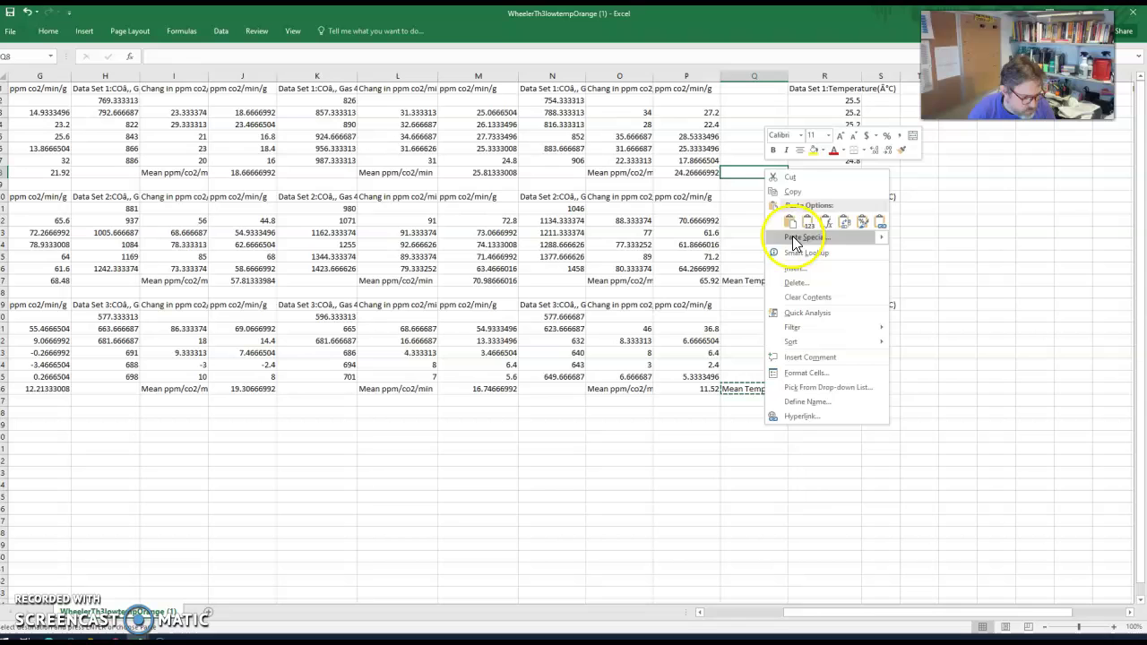
click(790, 223)
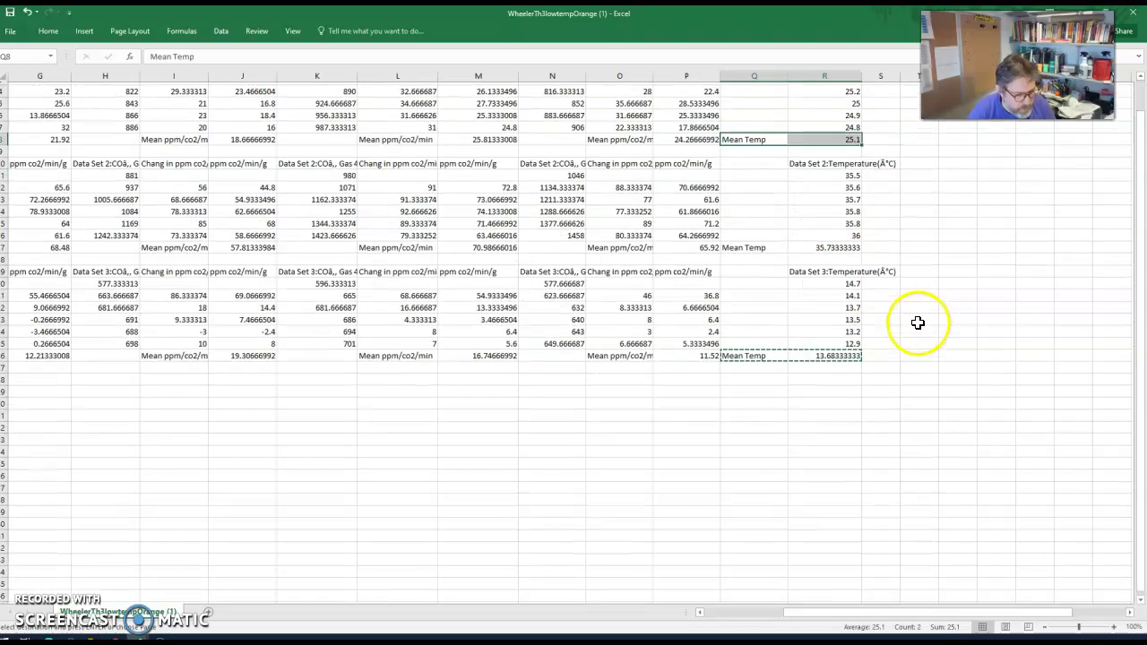
scroll(905, 309, down, 3)
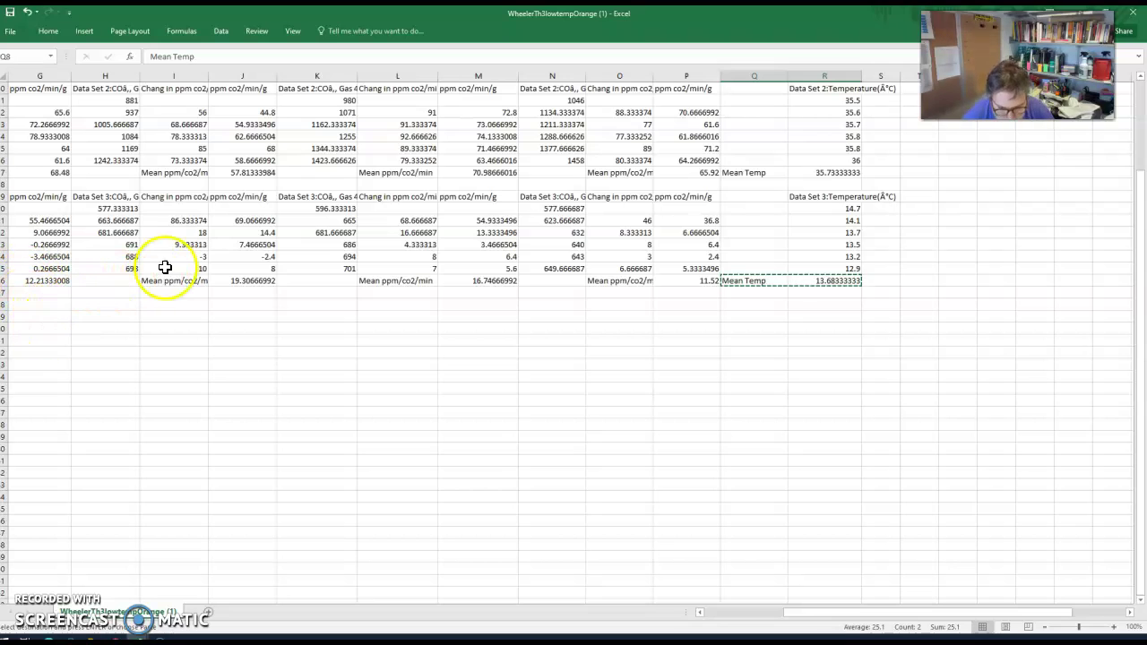
scroll(925, 345, up, 1)
scroll(927, 344, up, 3)
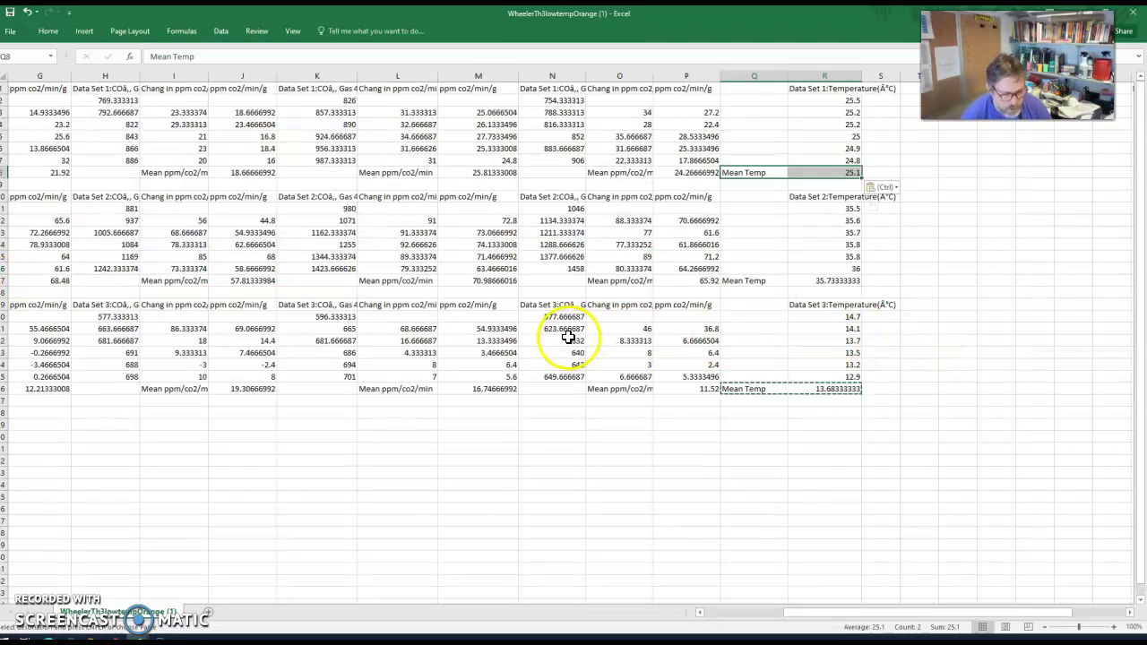
scroll(788, 489, down, 1)
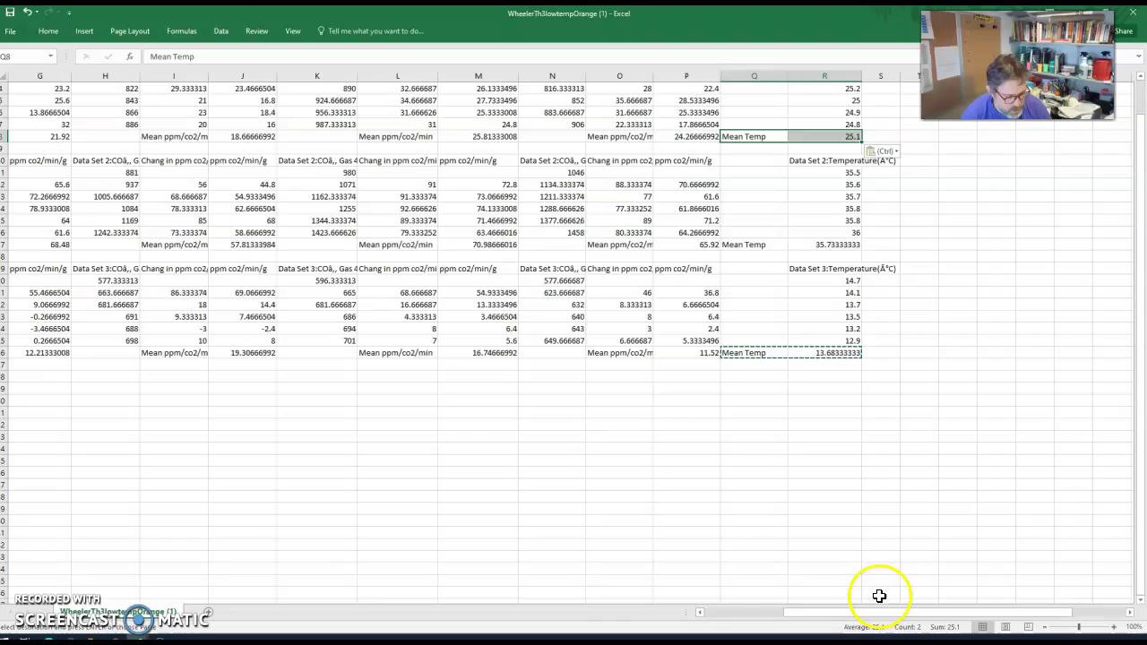
drag(862, 614, 762, 620)
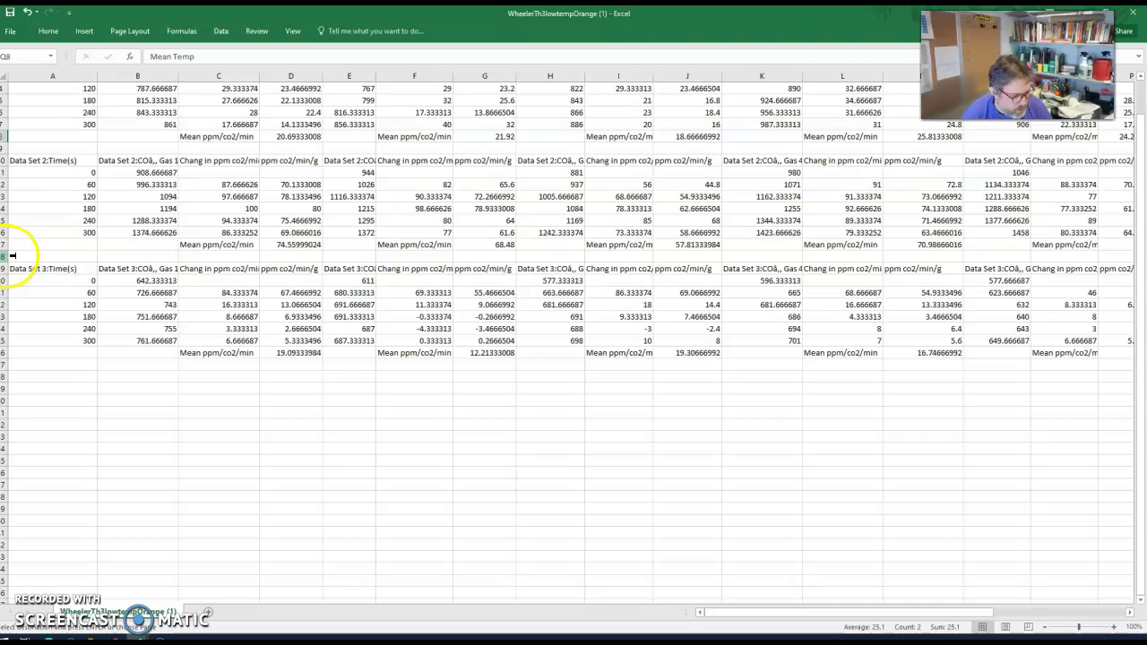
drag(985, 613, 1051, 624)
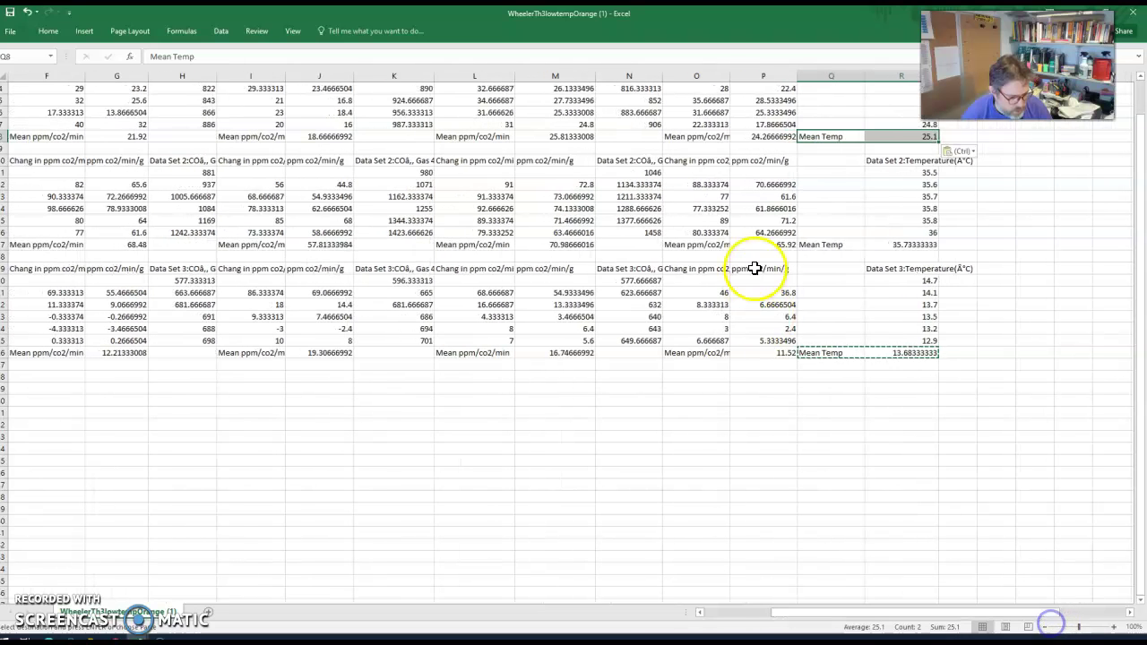
Label cell O9 'Grand Mean ppm/co2/min'
click(690, 255)
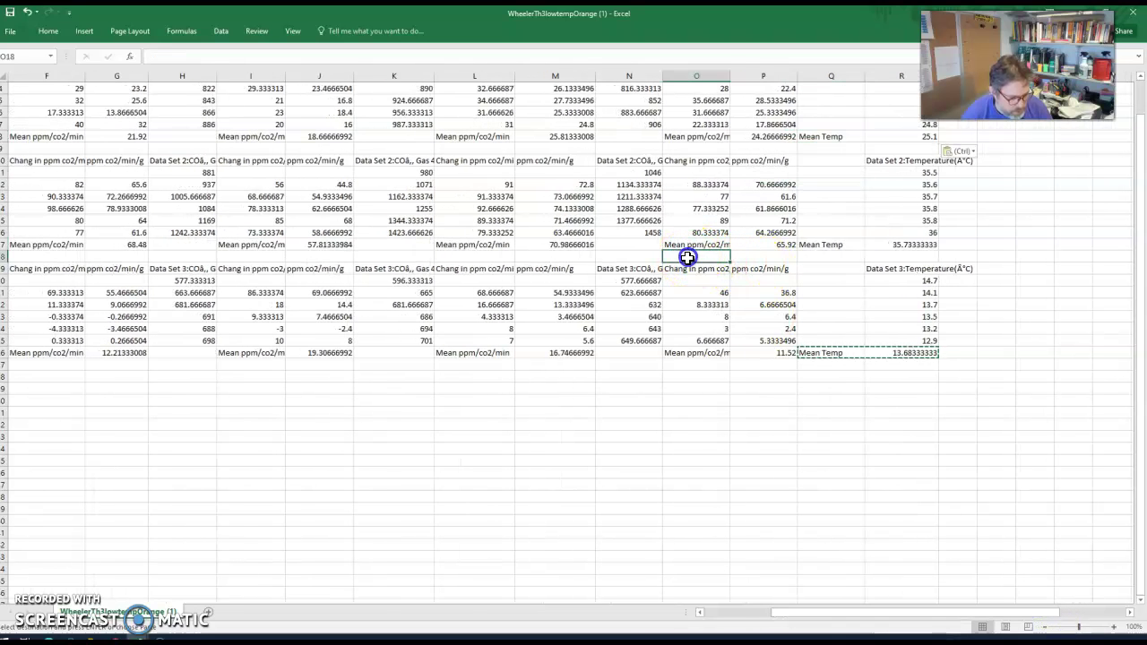
click(685, 148)
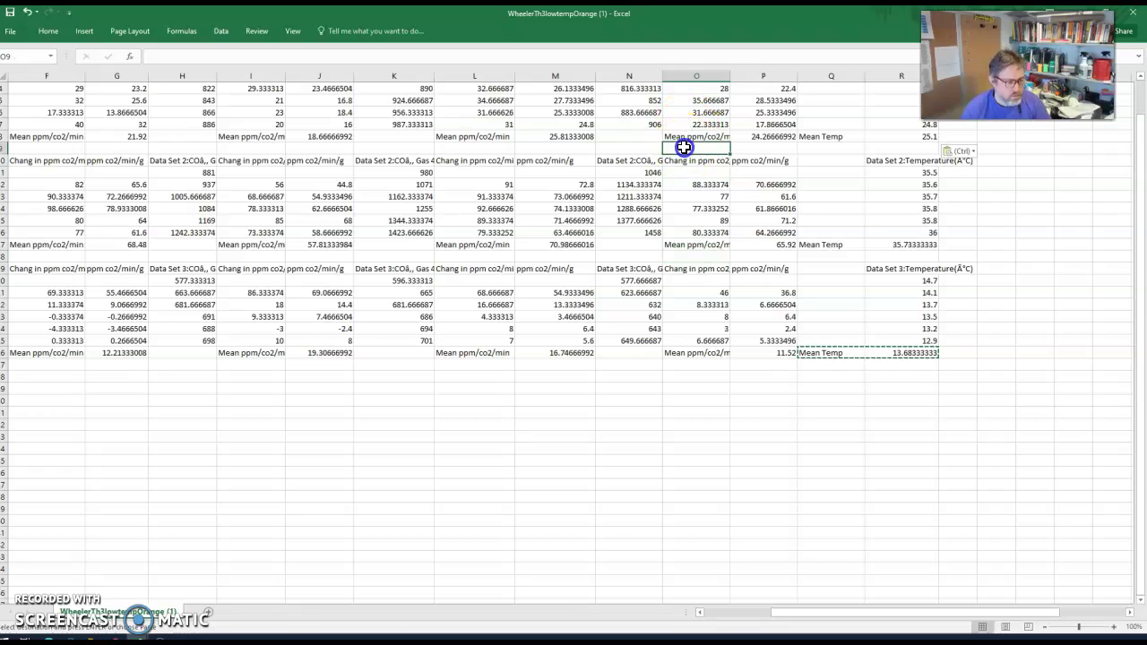
text(Mean ppm/co2/min)
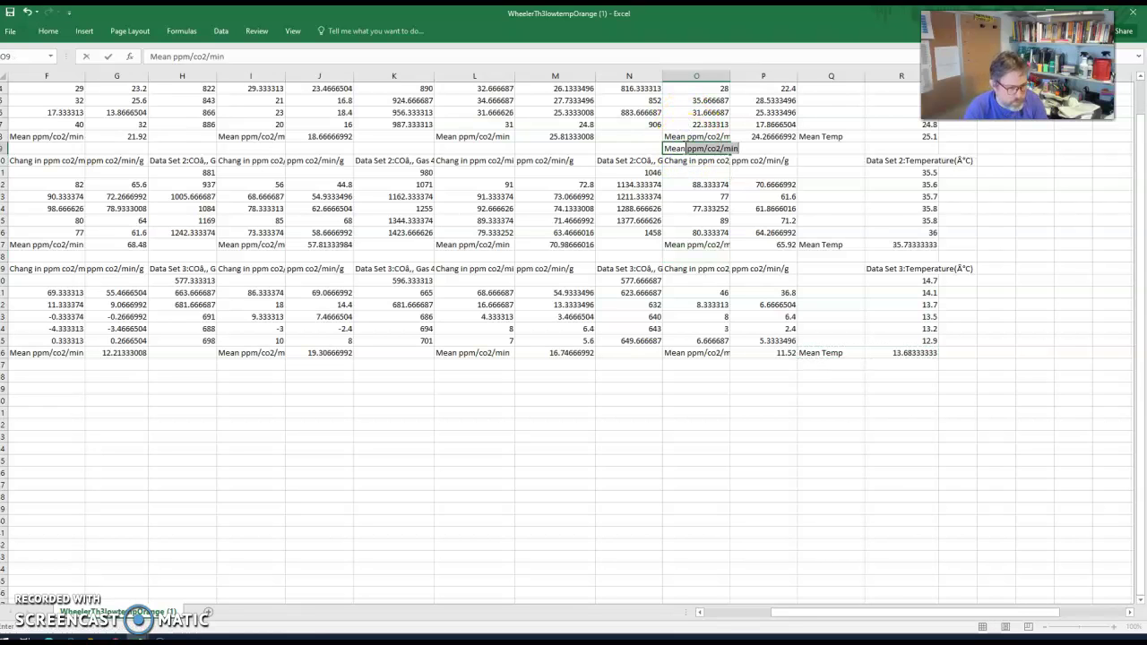
key(Return)
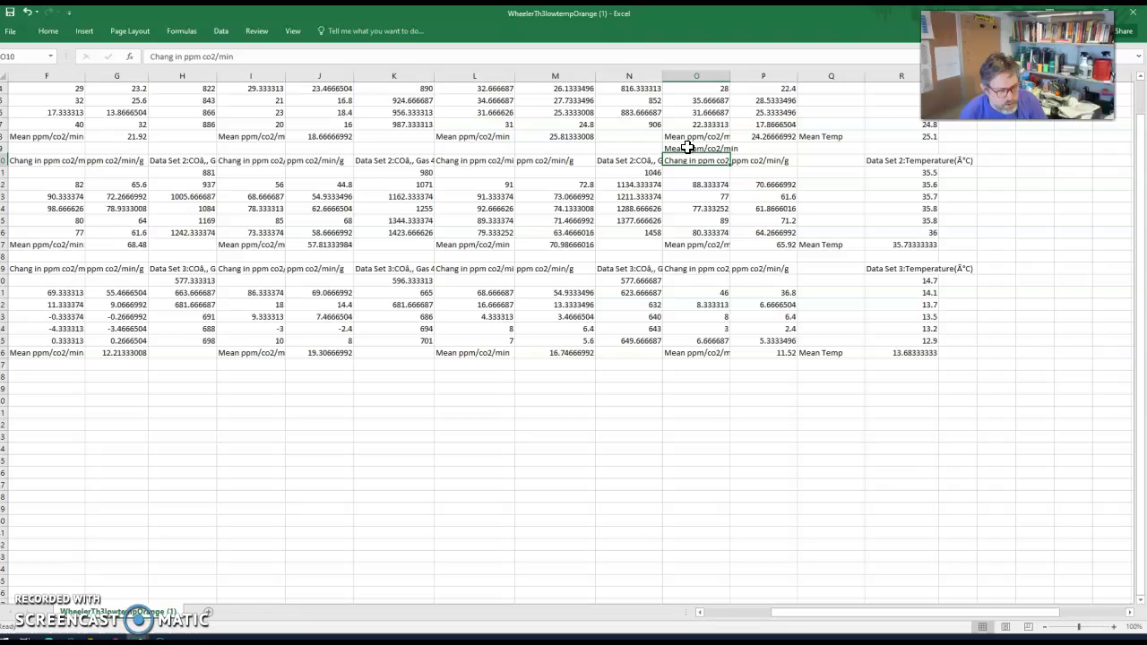
click(703, 146)
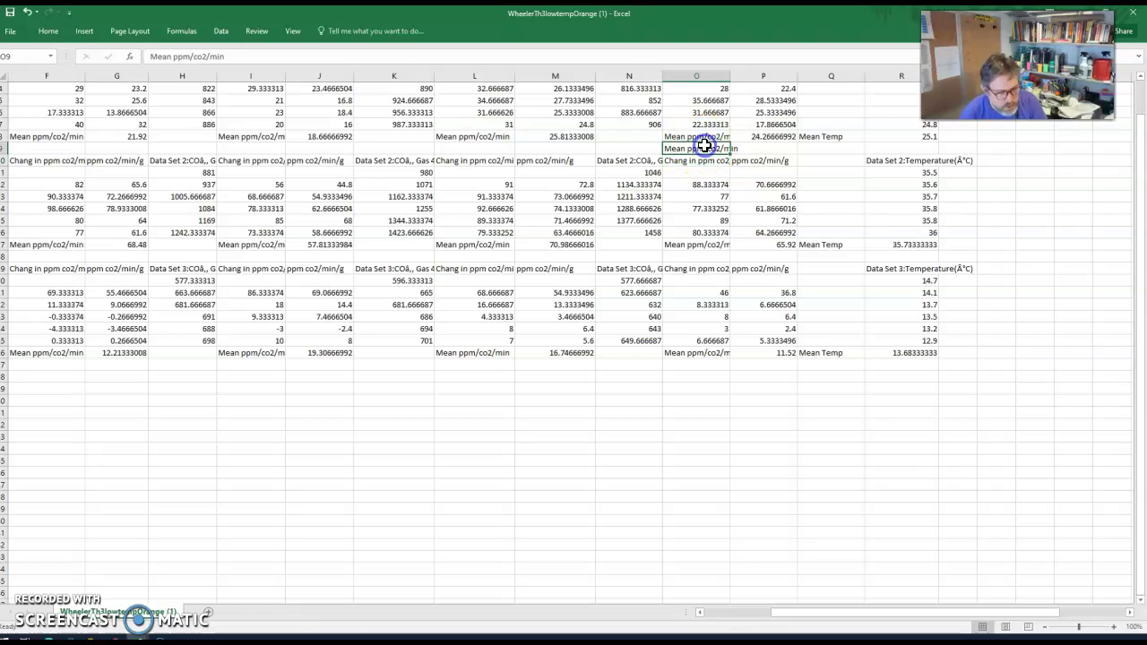
click(225, 56)
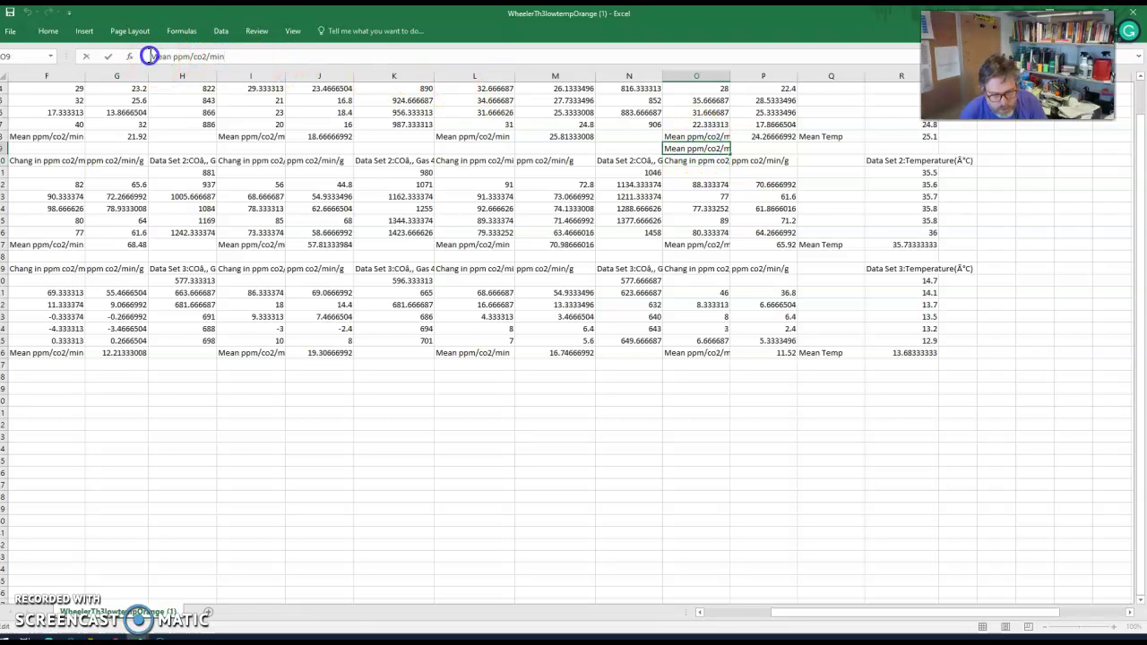
text(ran)
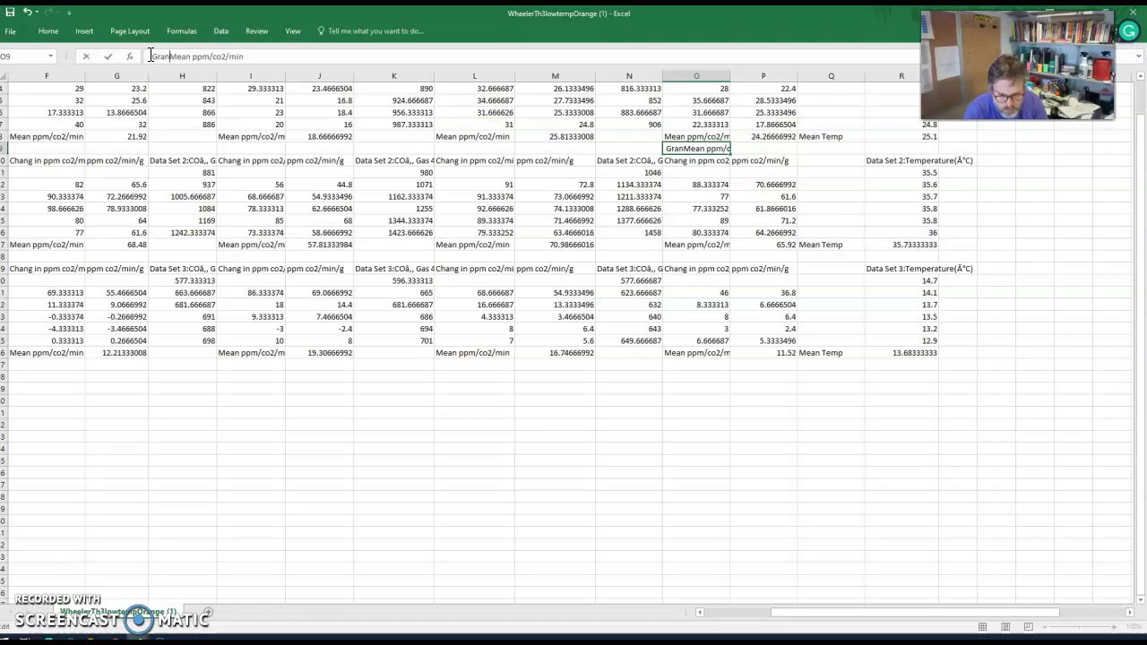
text(d)
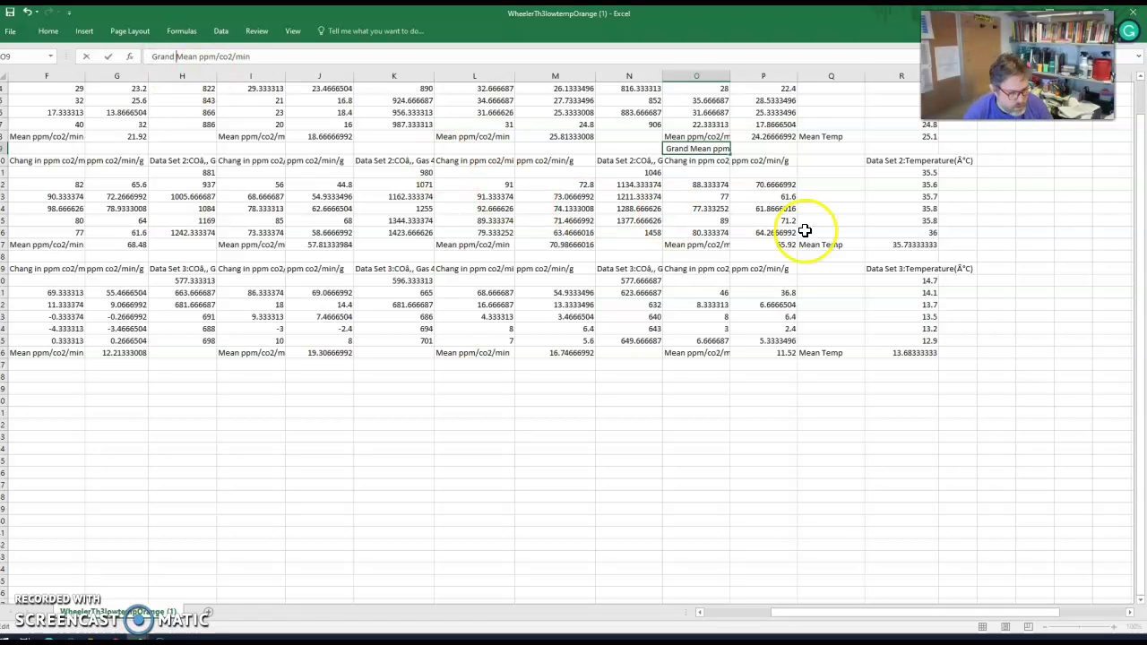
click(775, 148)
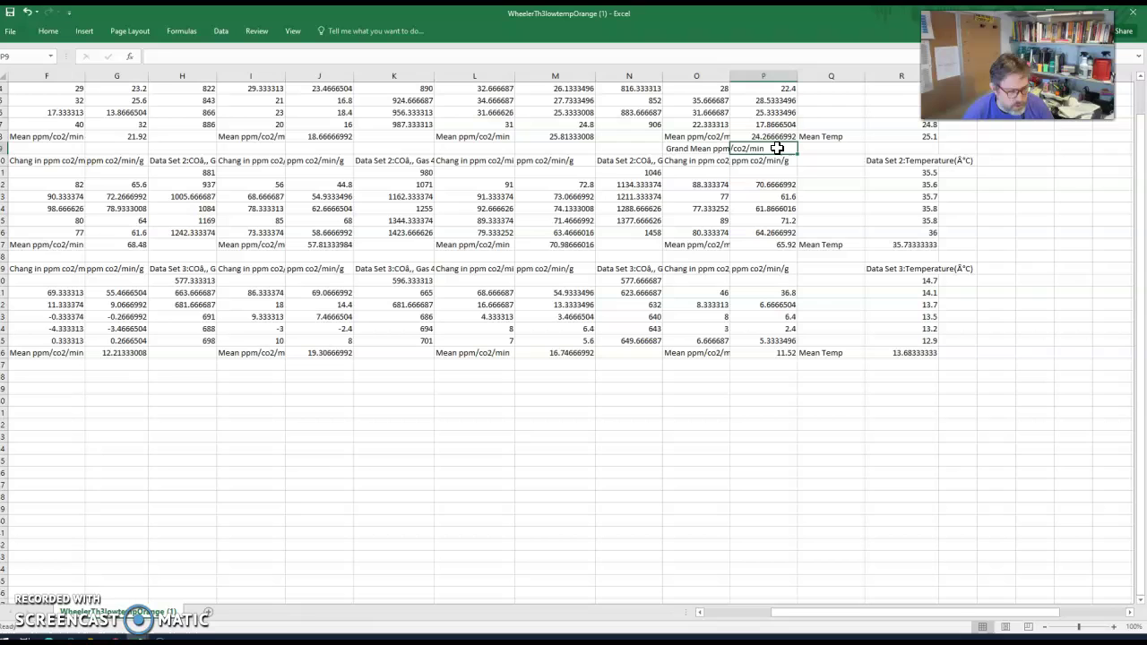
Start an AVERAGE formula in P9
click(776, 146)
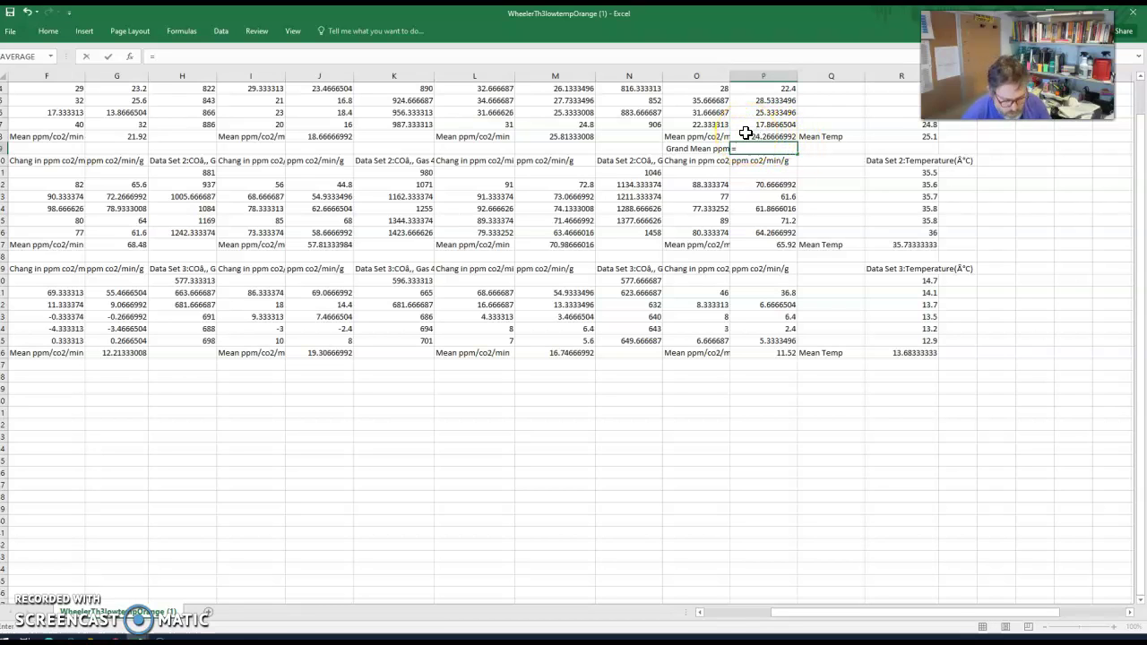
text(=Avera)
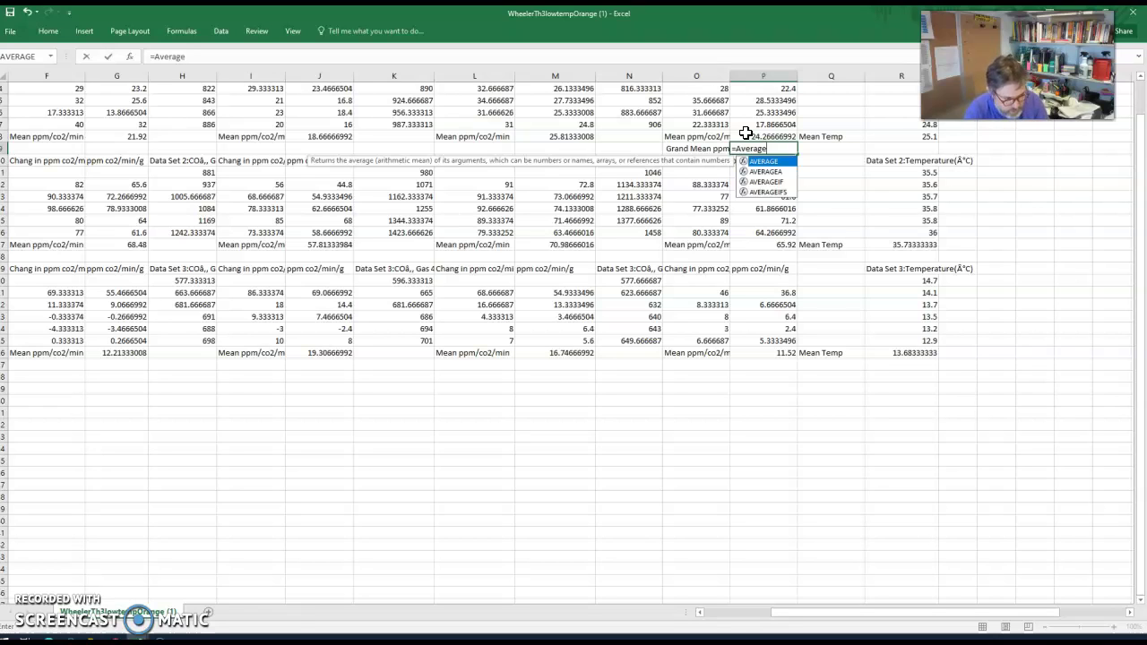
text(ge)
click(762, 164)
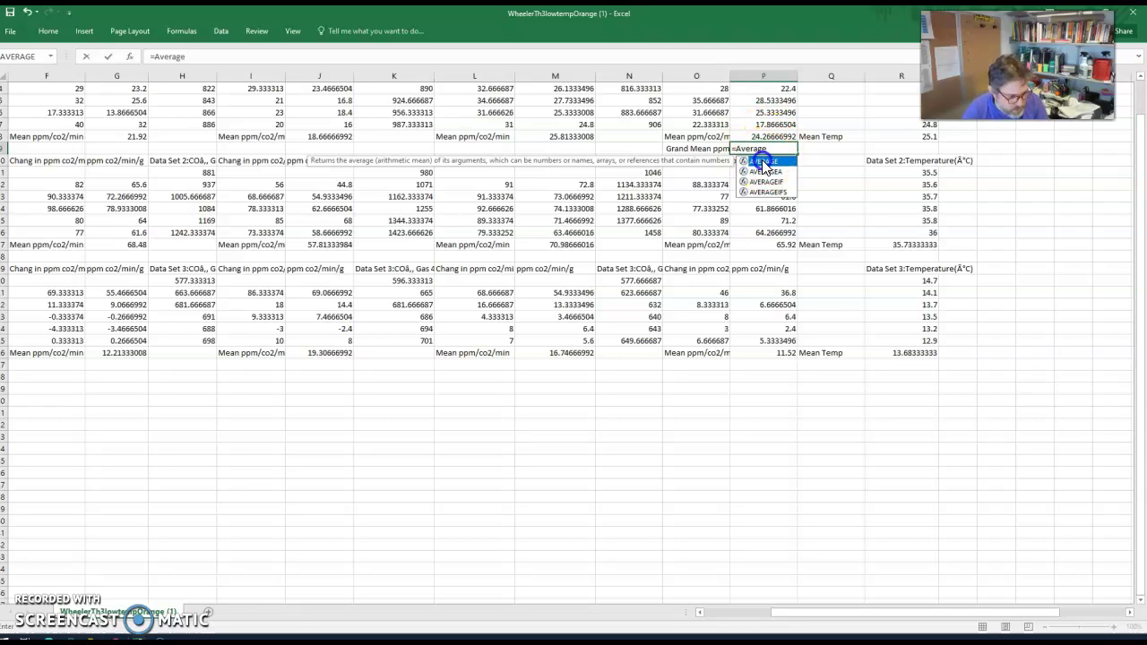
double_click(763, 166)
click(788, 148)
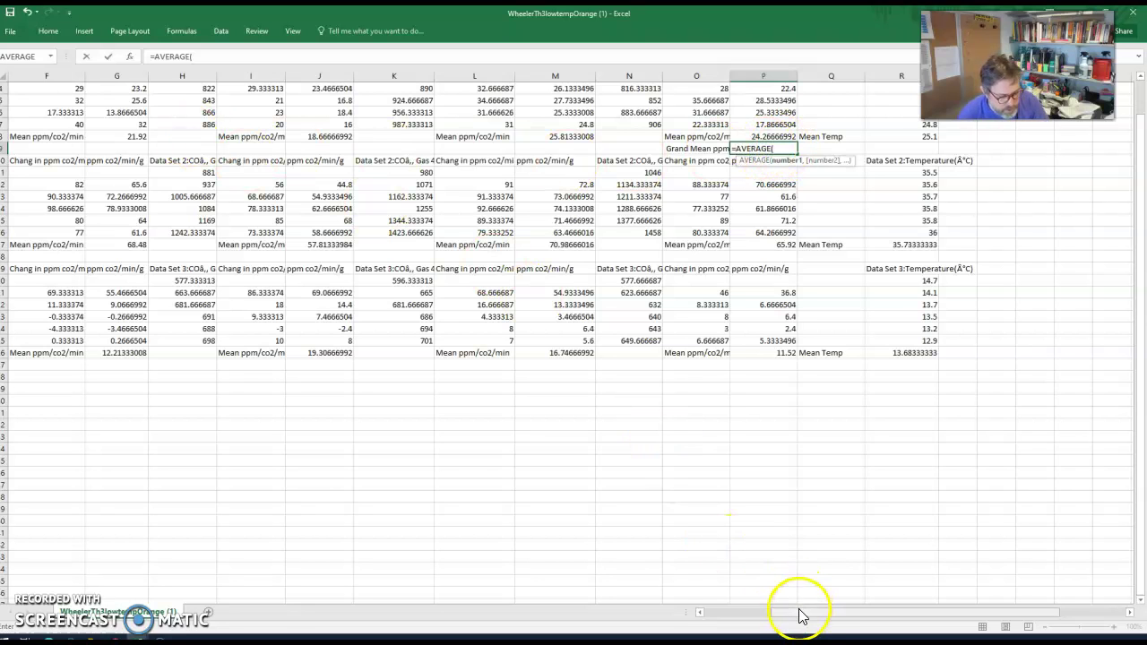
drag(798, 615, 720, 621)
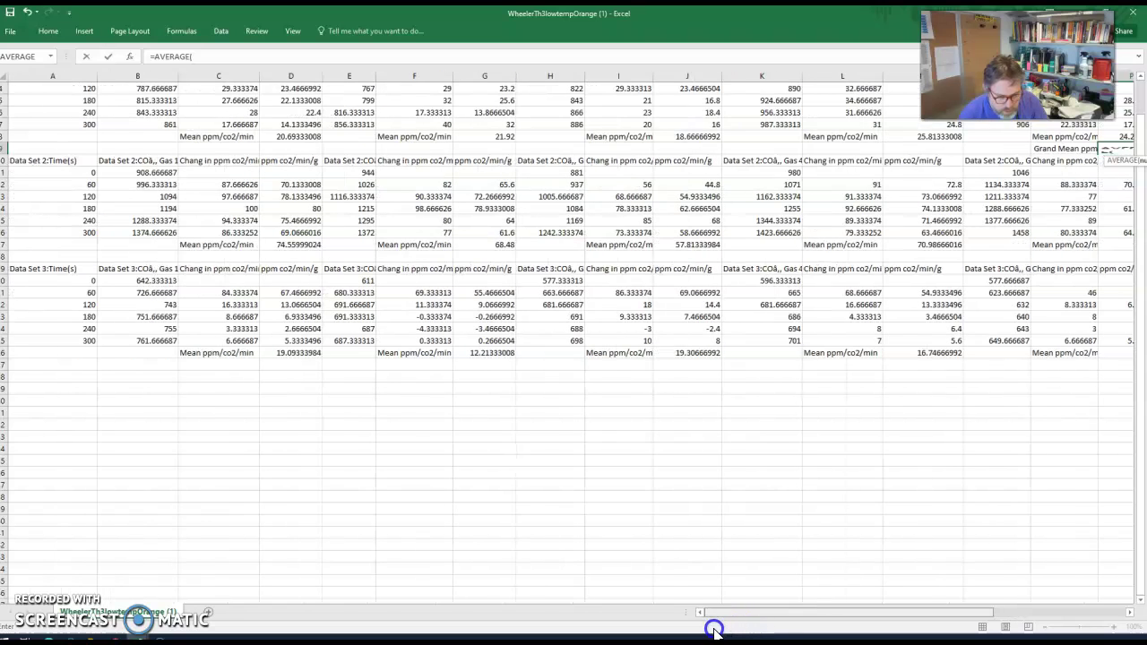
Complete the formula as =AVERAGE(D8,G8,J8,M8,P8), giving 22.272
click(298, 136)
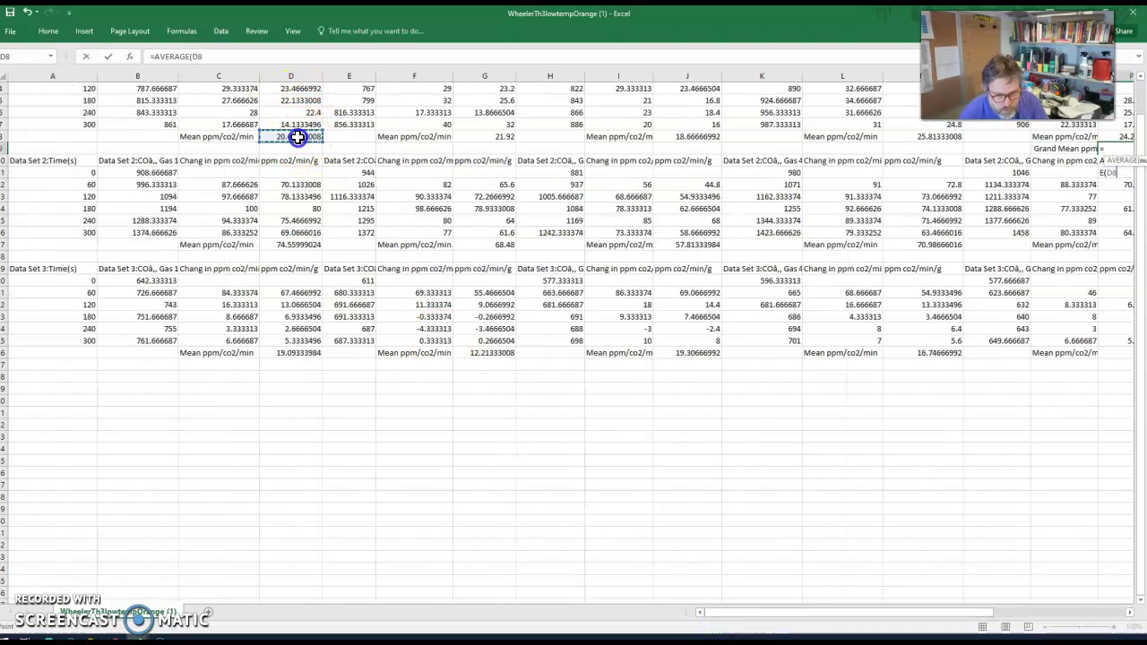
text(,)
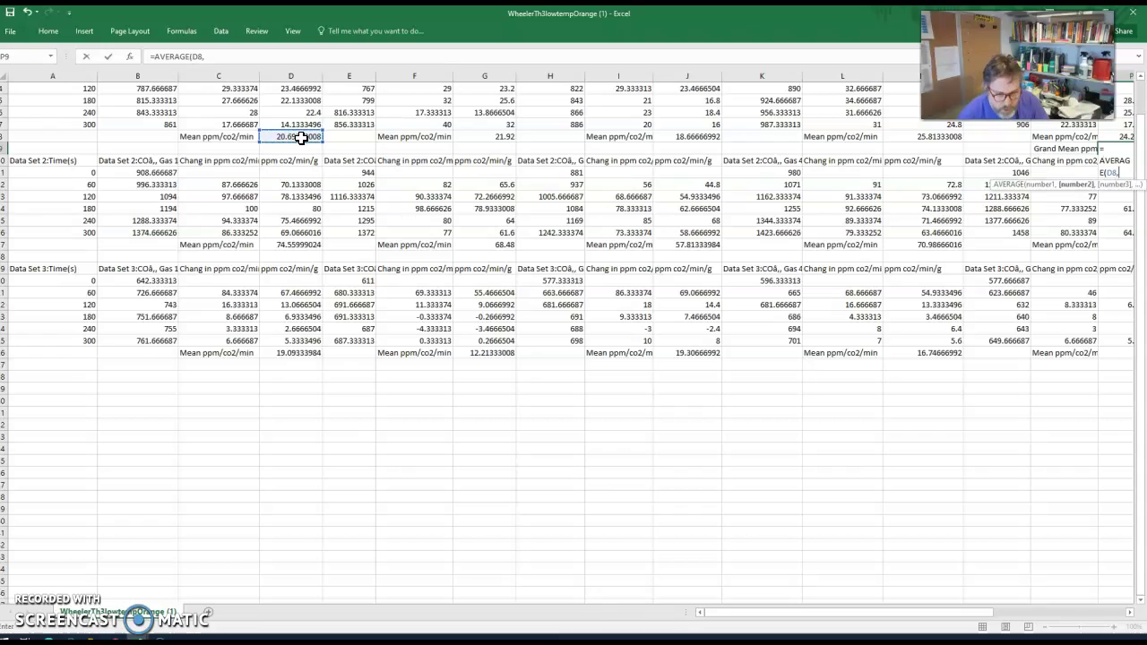
click(486, 136)
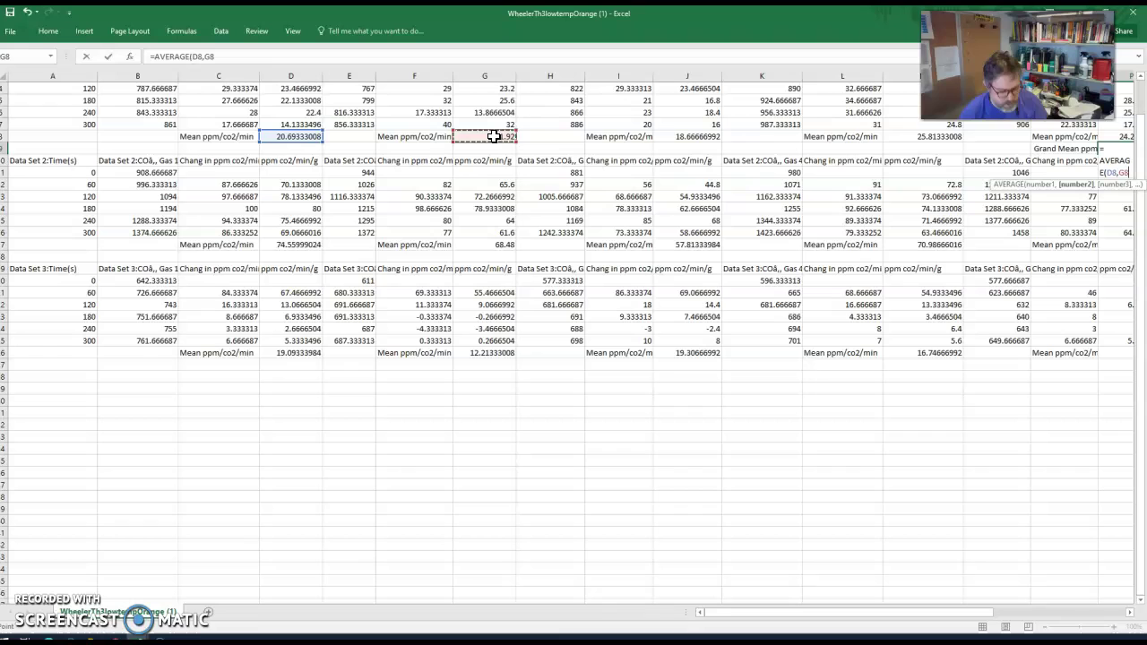
text(,)
click(683, 136)
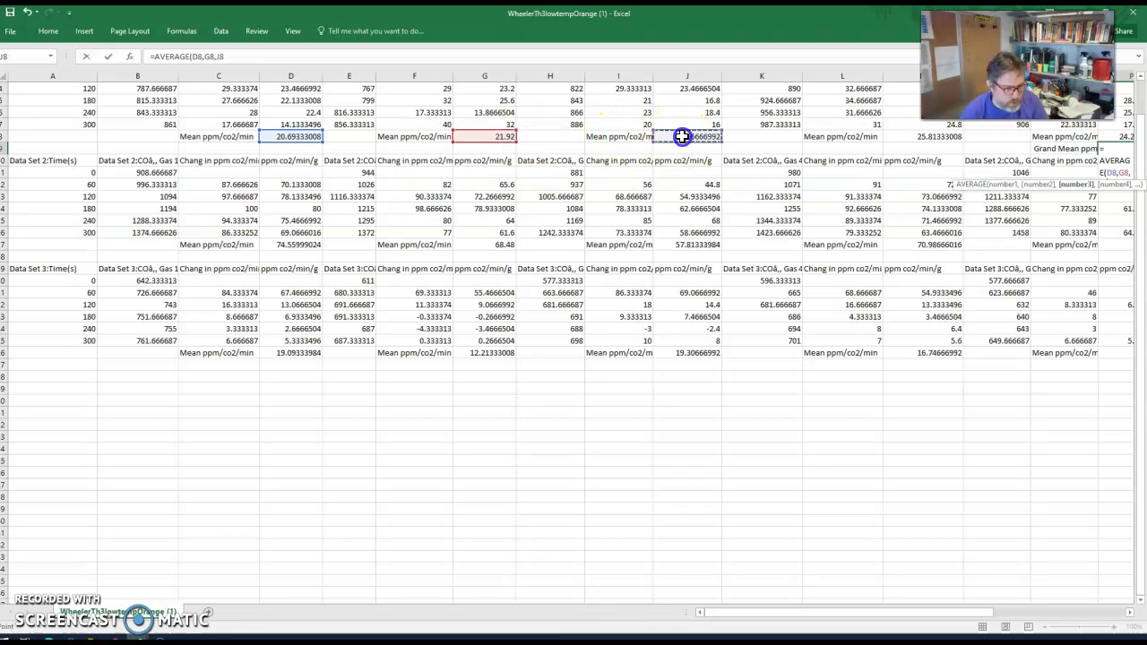
text(,)
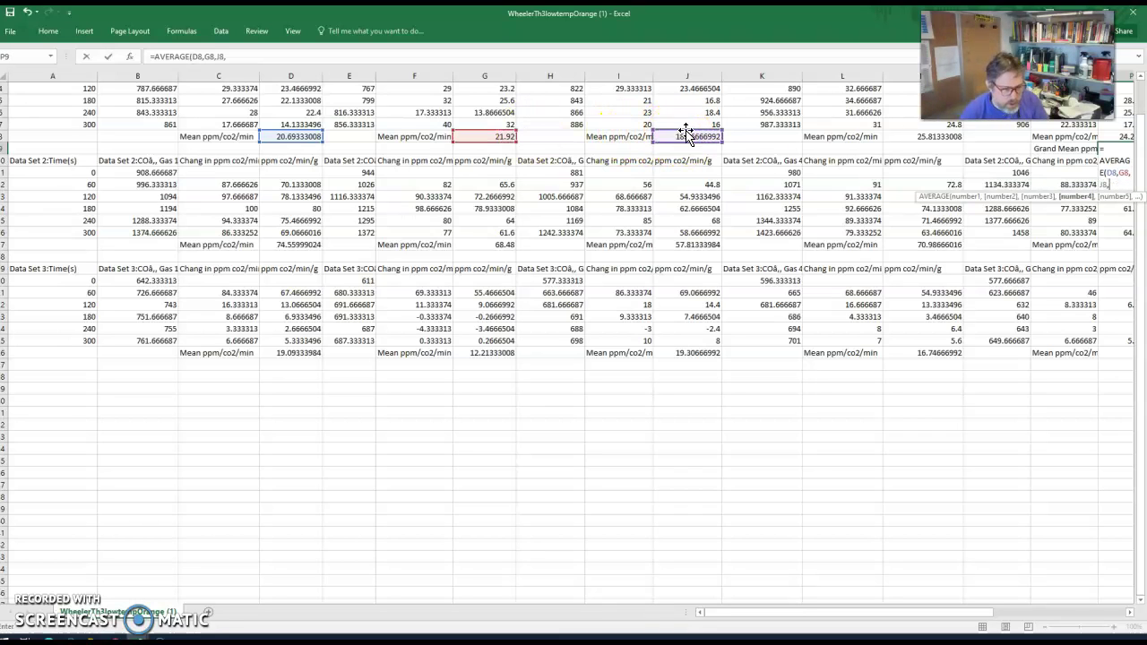
click(941, 137)
drag(916, 616, 886, 615)
text(,)
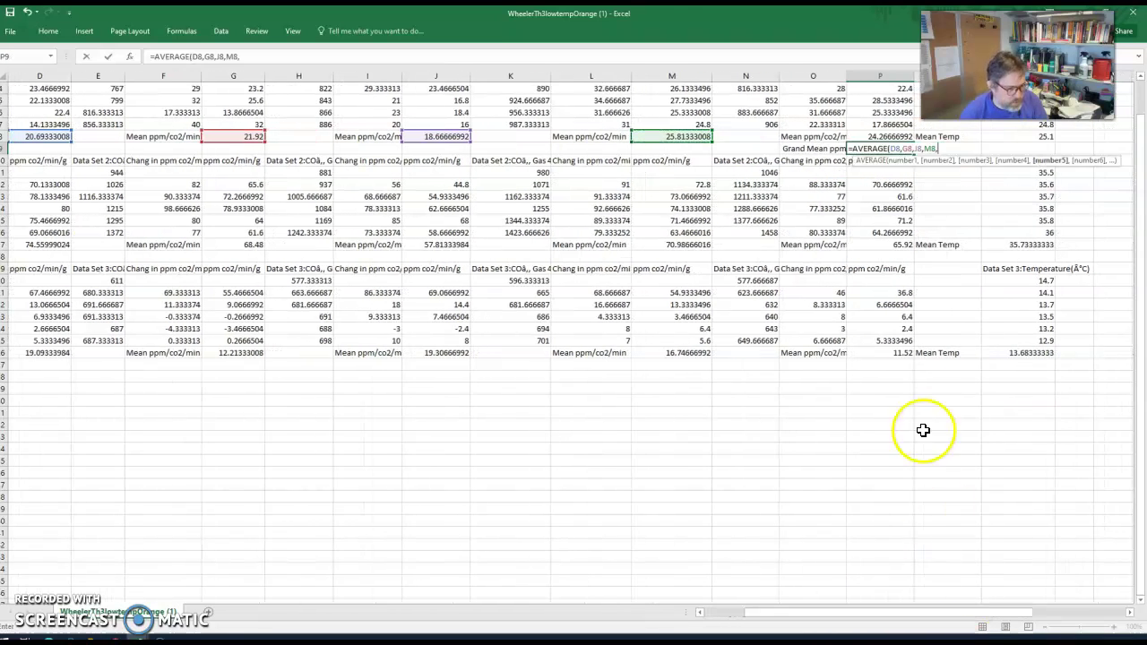
click(868, 136)
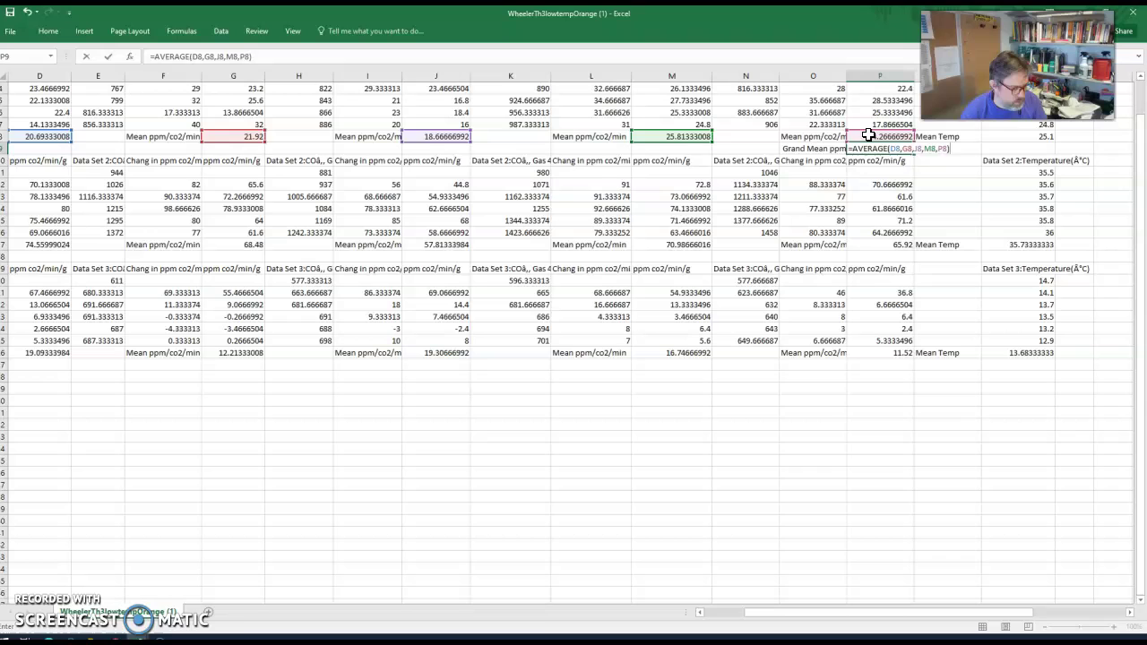
key(Return)
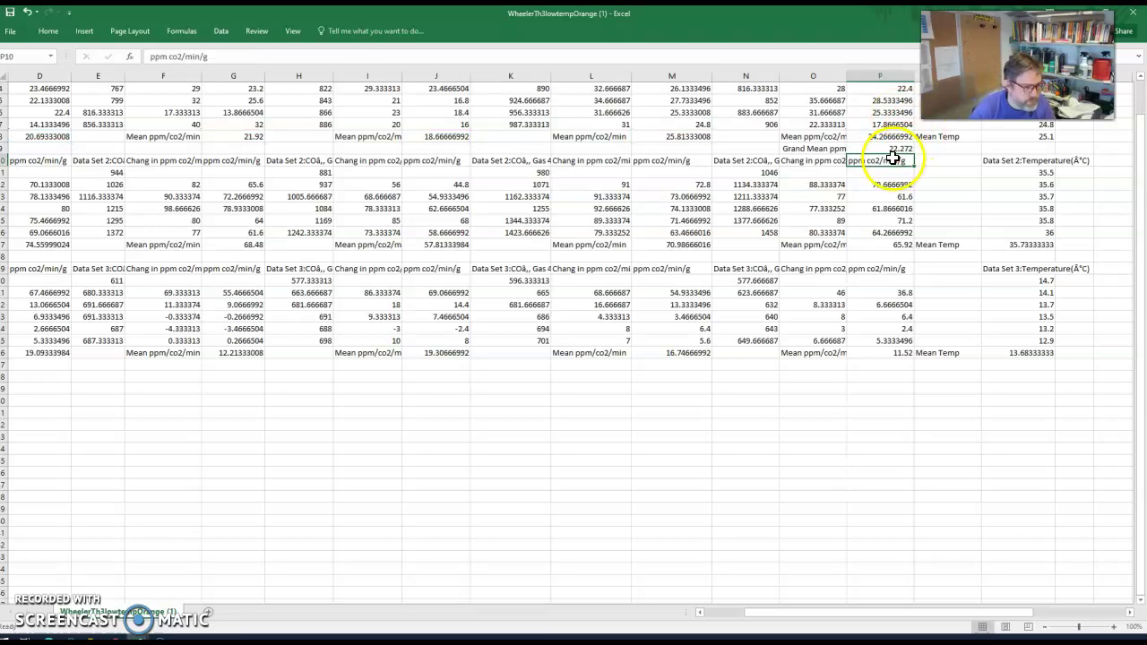
Paste the O9:P9 Grand Mean row below Data Sets 2 and 3 at O18 and O27
click(891, 149)
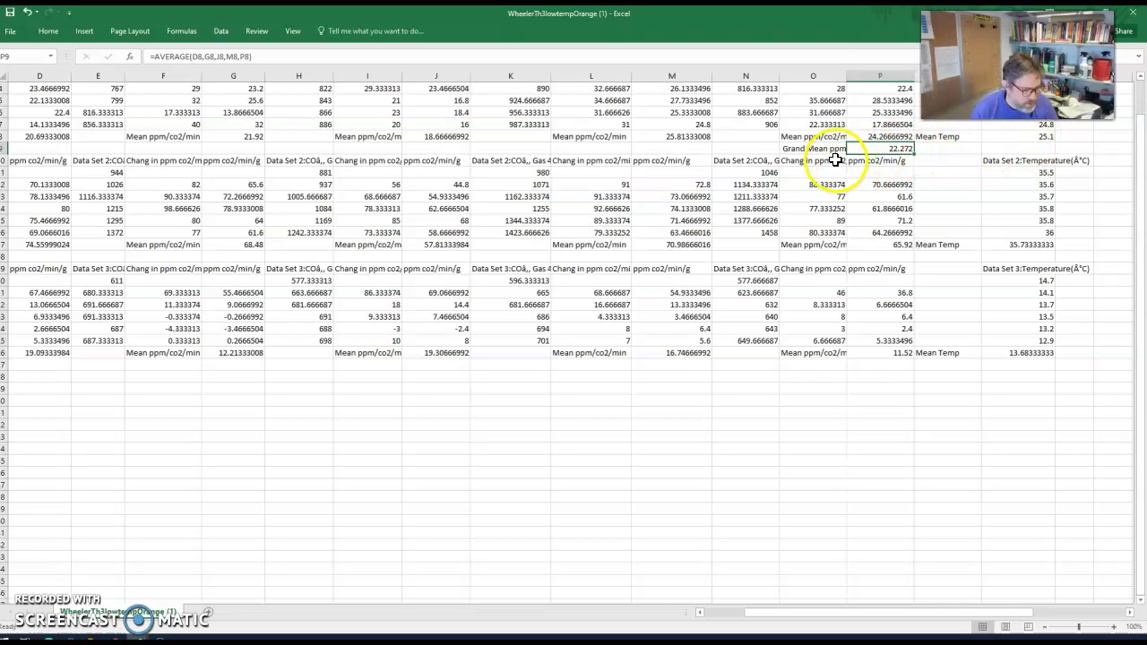
drag(805, 149, 876, 150)
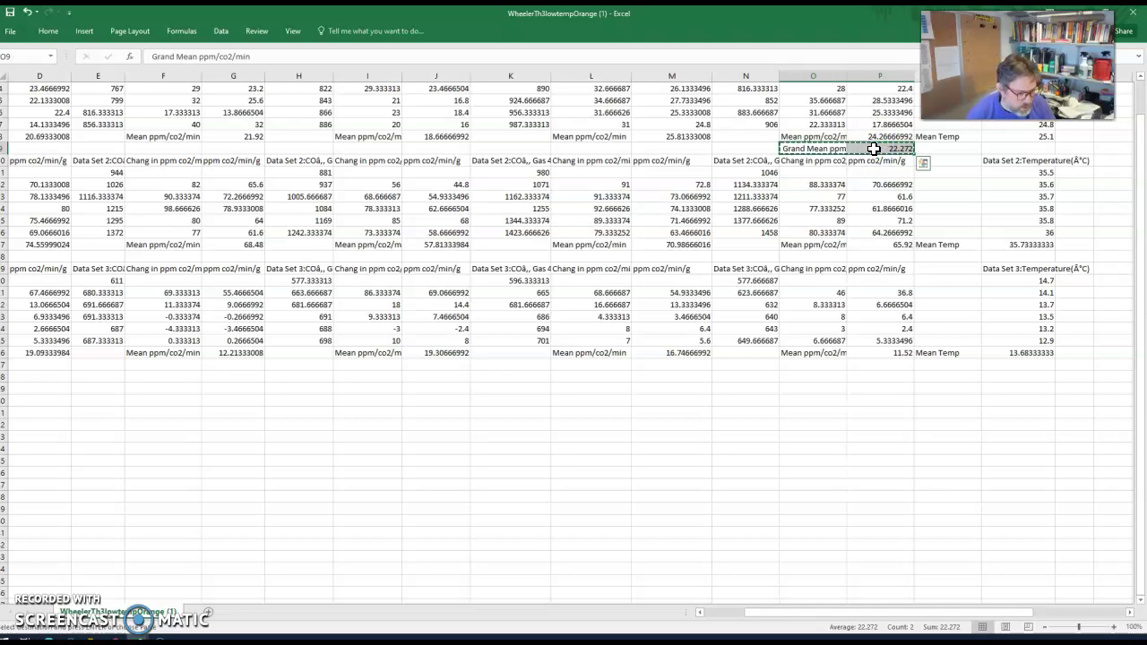
click(816, 258)
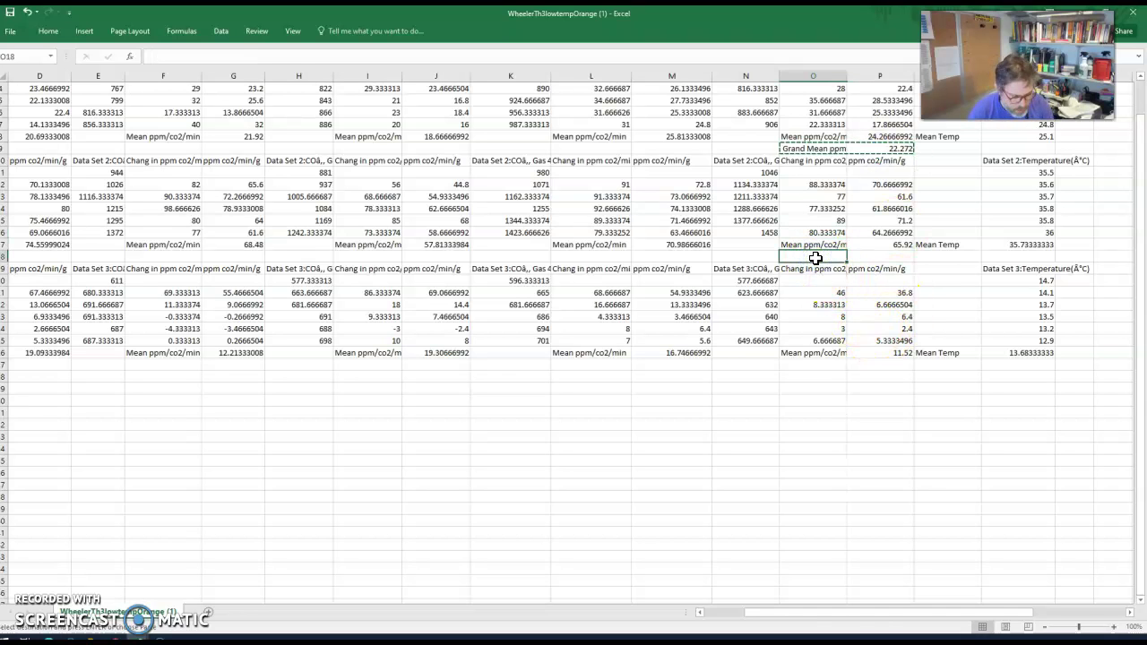
key(ctrl+v)
click(820, 365)
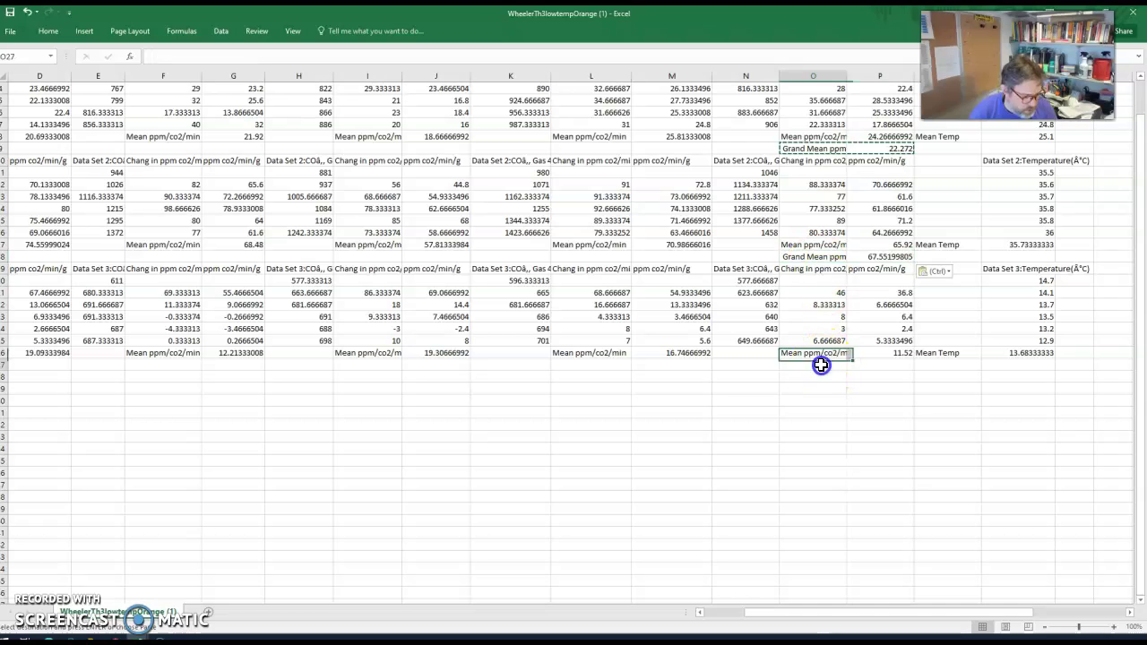
key(ctrl+v)
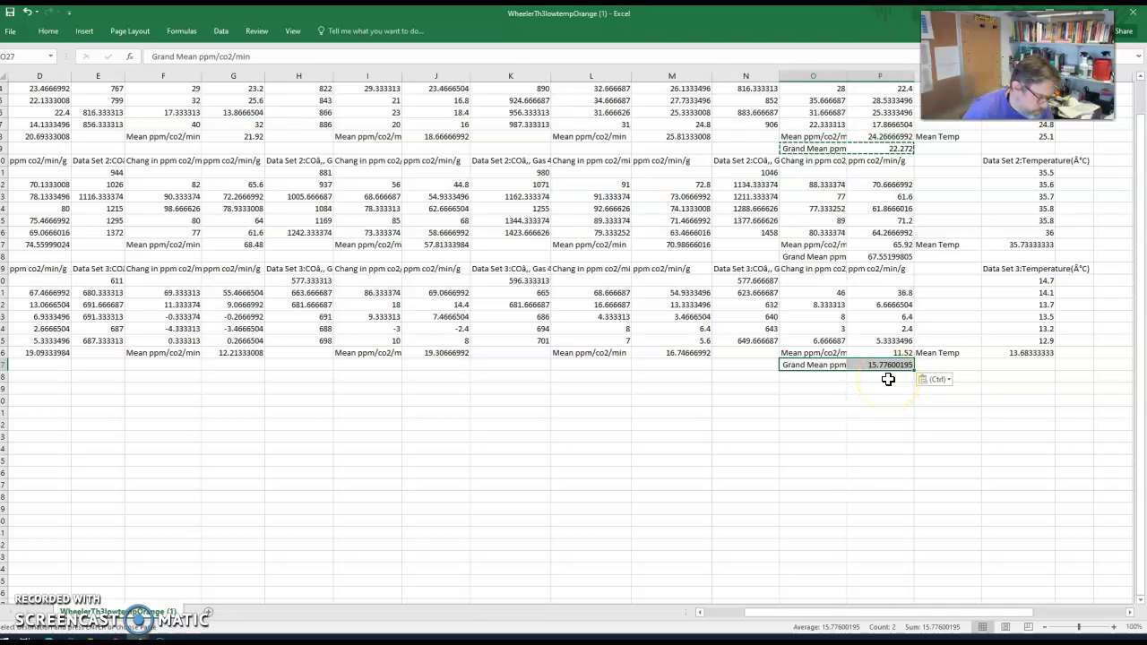
Verify Data Set 2's 67.55199805 result and select the leftover Z1:AF7 block
click(886, 257)
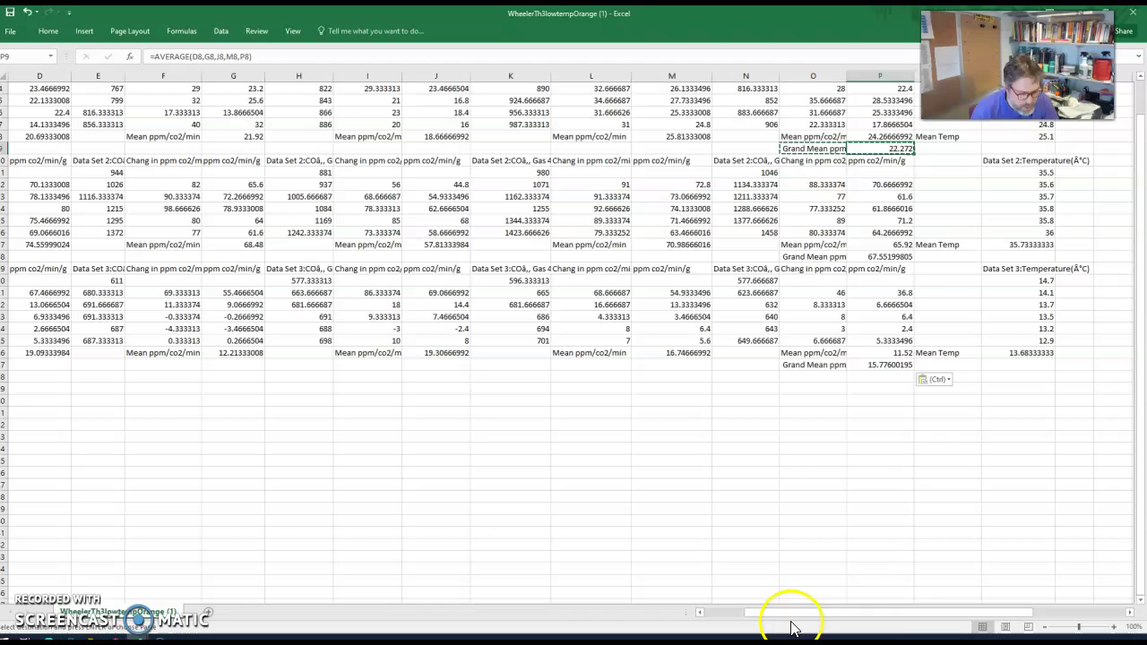
drag(842, 618, 976, 619)
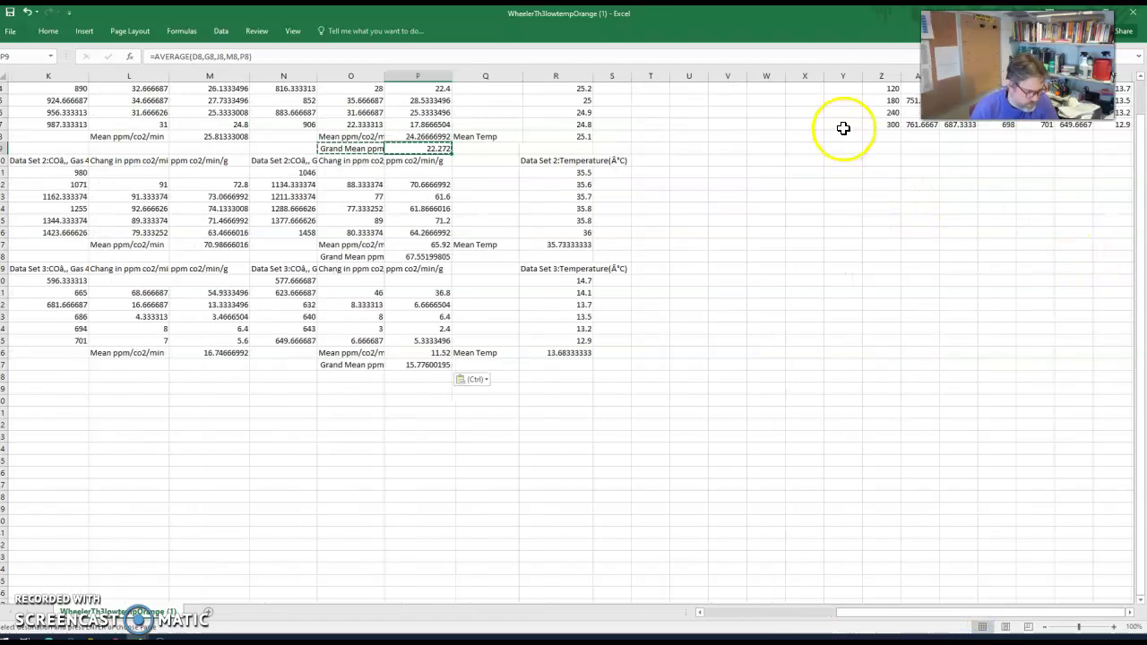
drag(899, 130, 1115, 72)
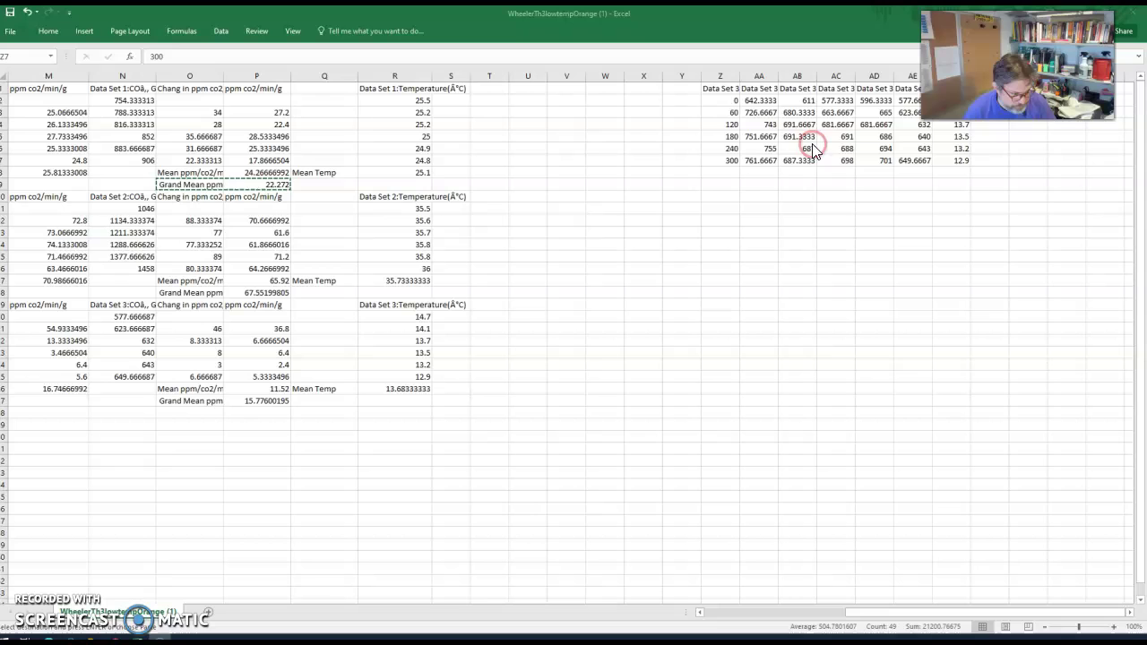
Clear the contents of the leftover Z1:AF7 number block
click(726, 93)
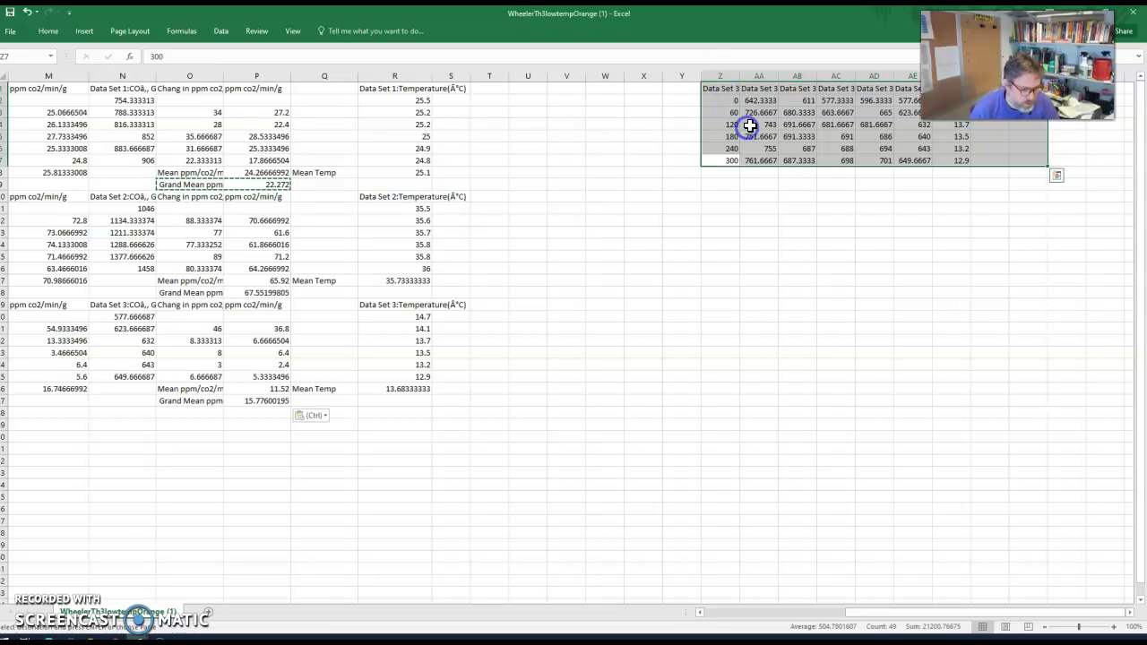
right_click(752, 127)
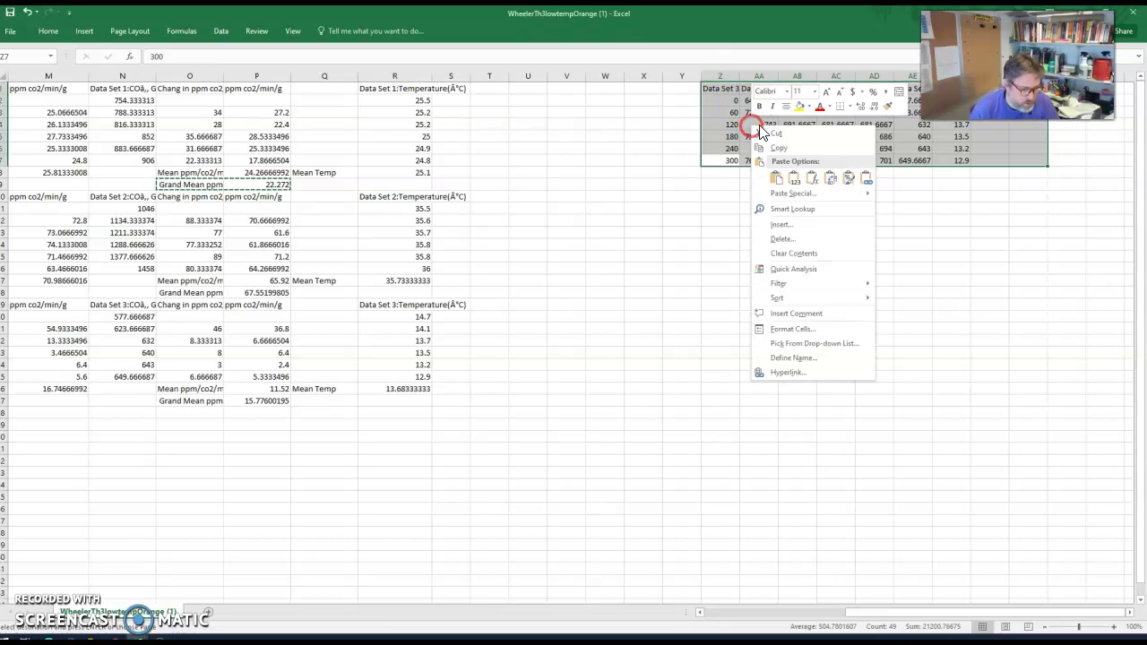
click(797, 254)
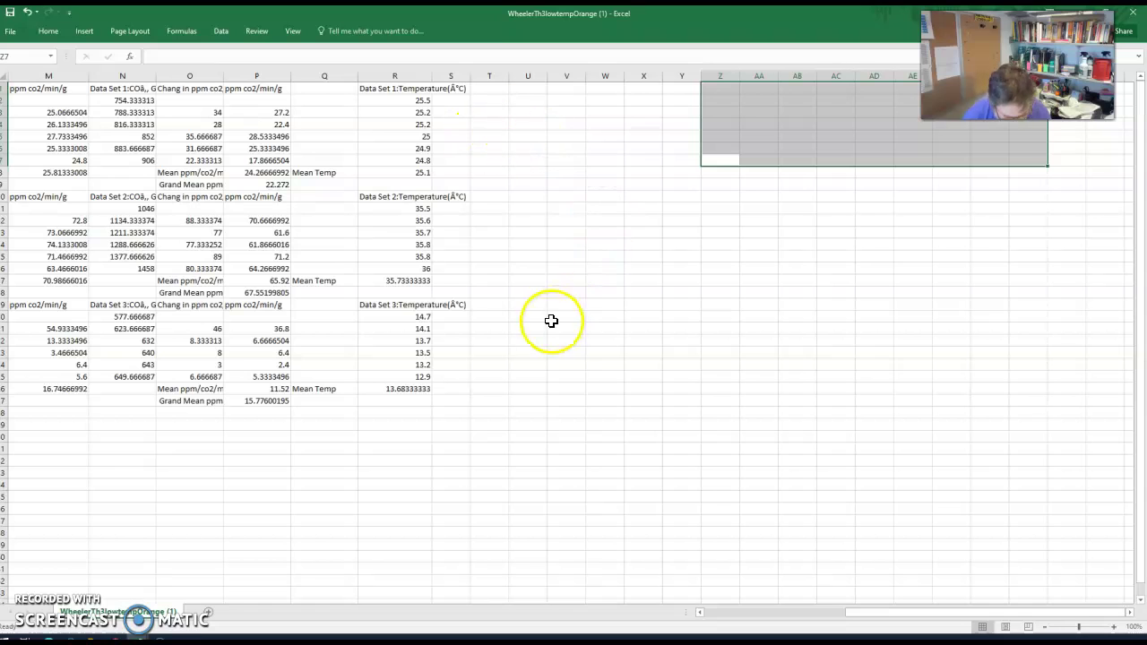
Copy the grand mean label to U2, widen column U, and edit it to 'Grand Mean ppm co2/min/g'
click(529, 113)
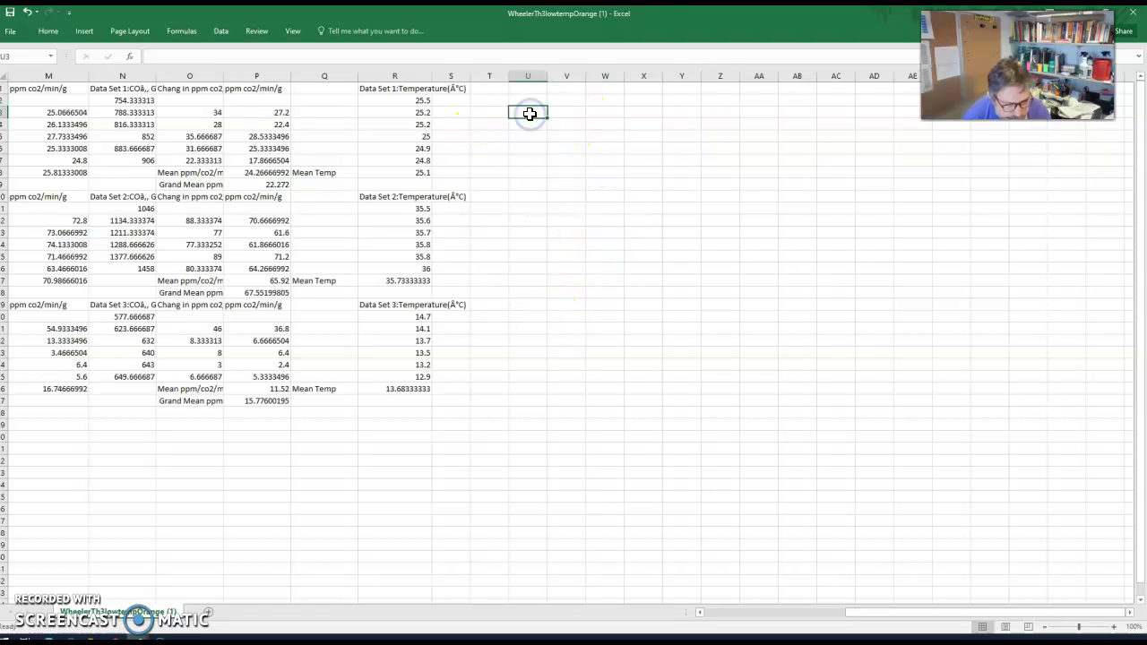
click(169, 184)
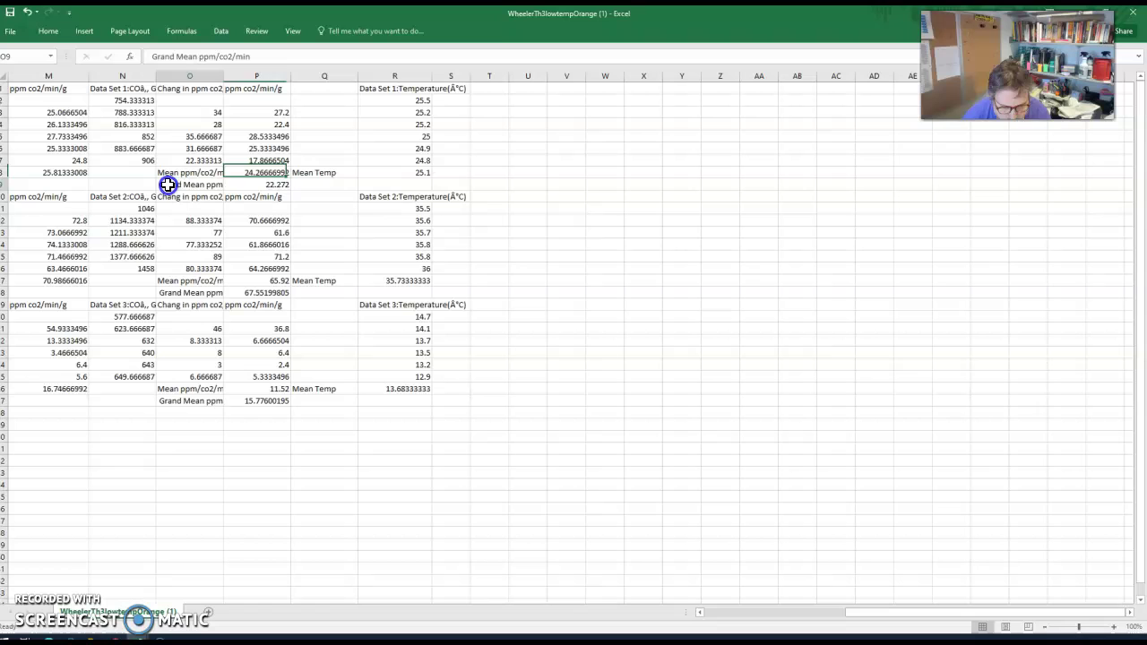
key(ctrl+c)
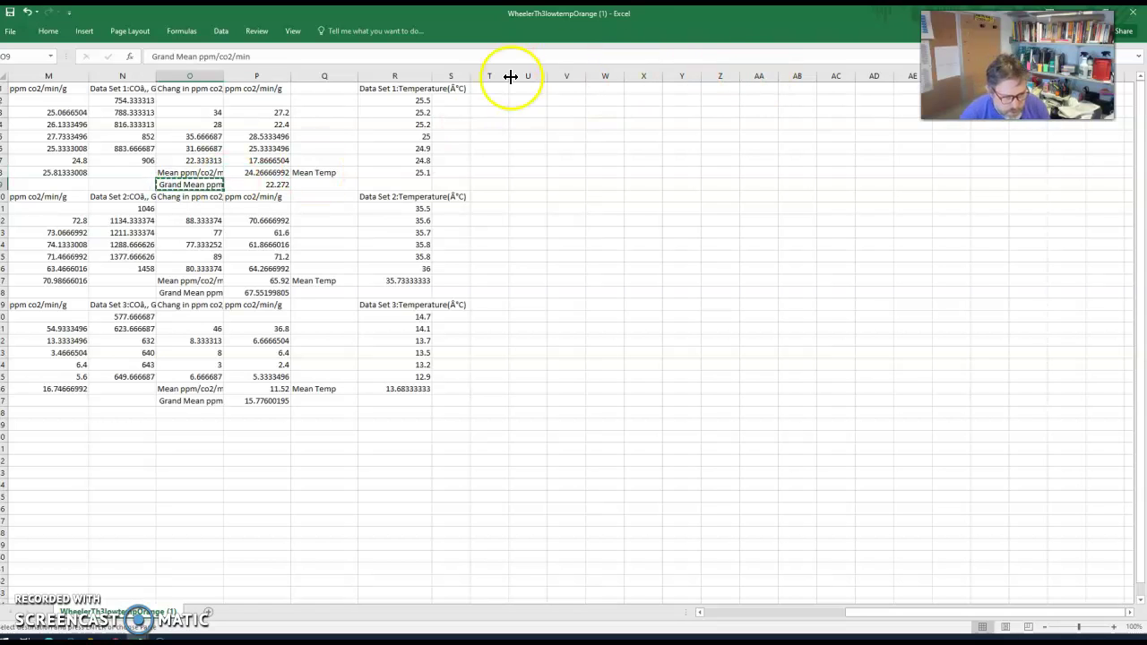
click(538, 99)
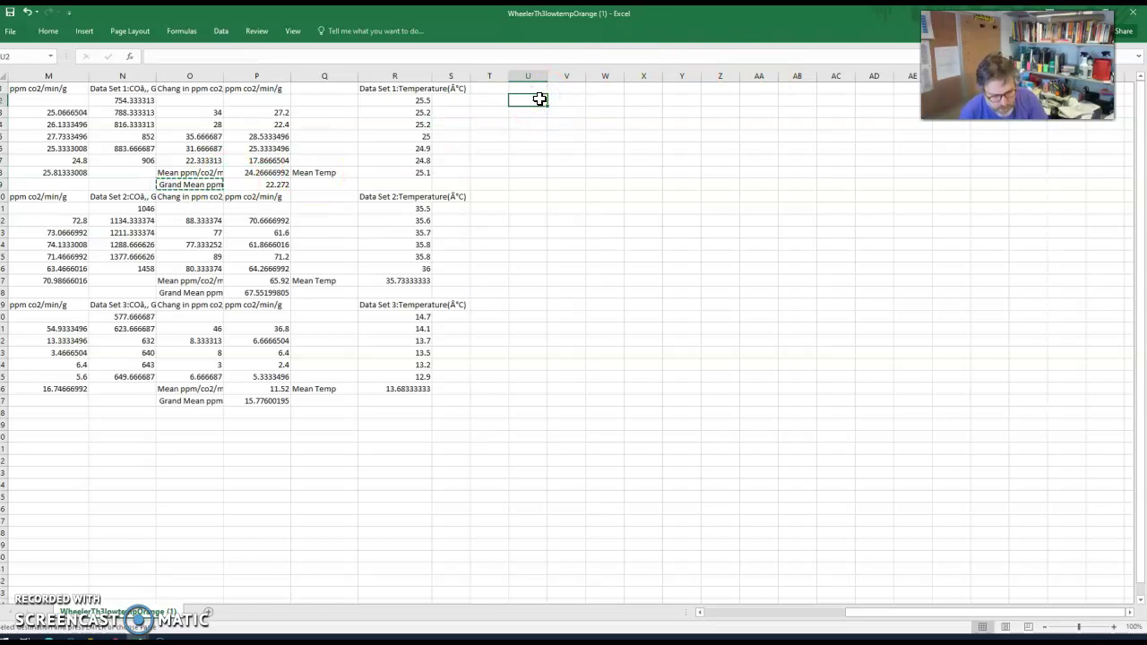
key(ctrl+v)
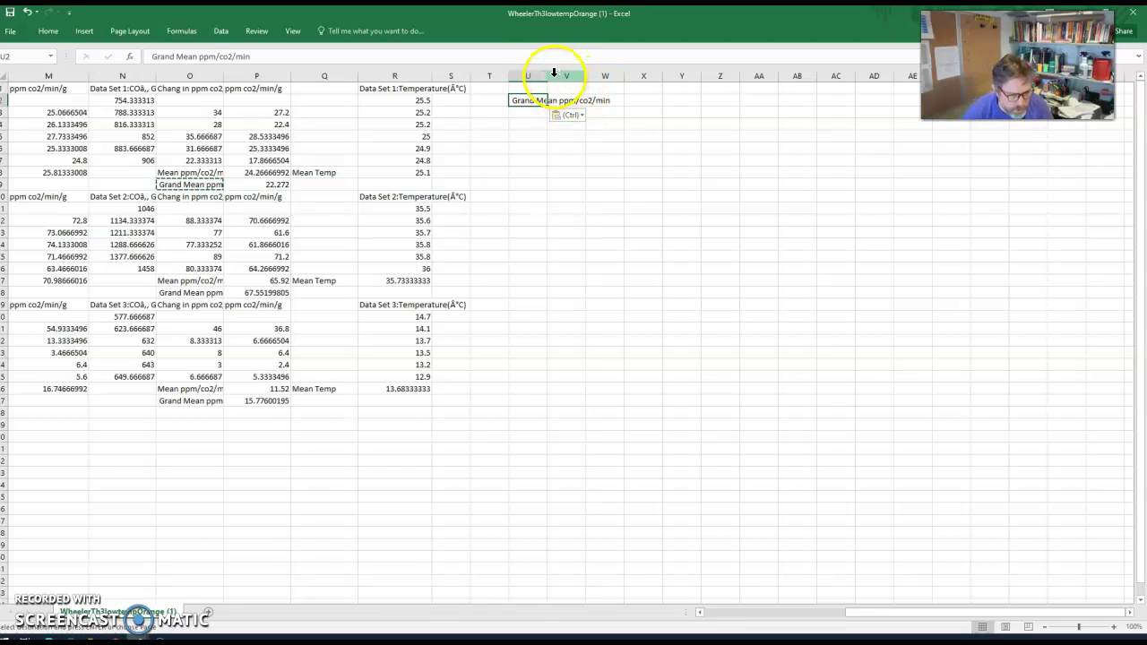
drag(547, 76, 607, 78)
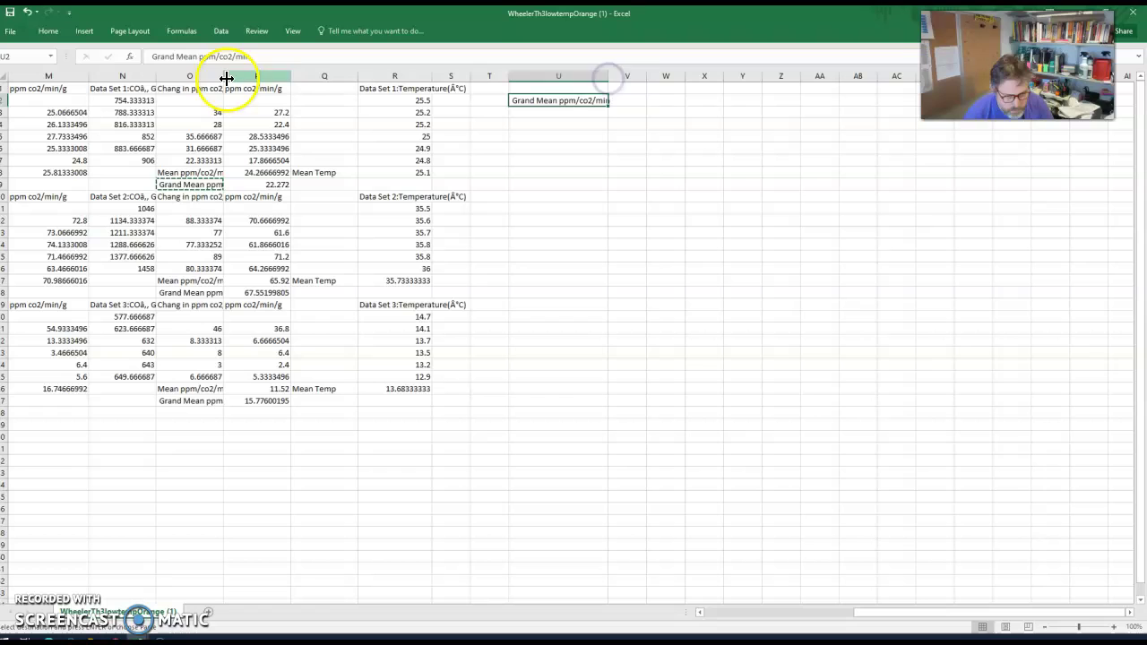
click(250, 55)
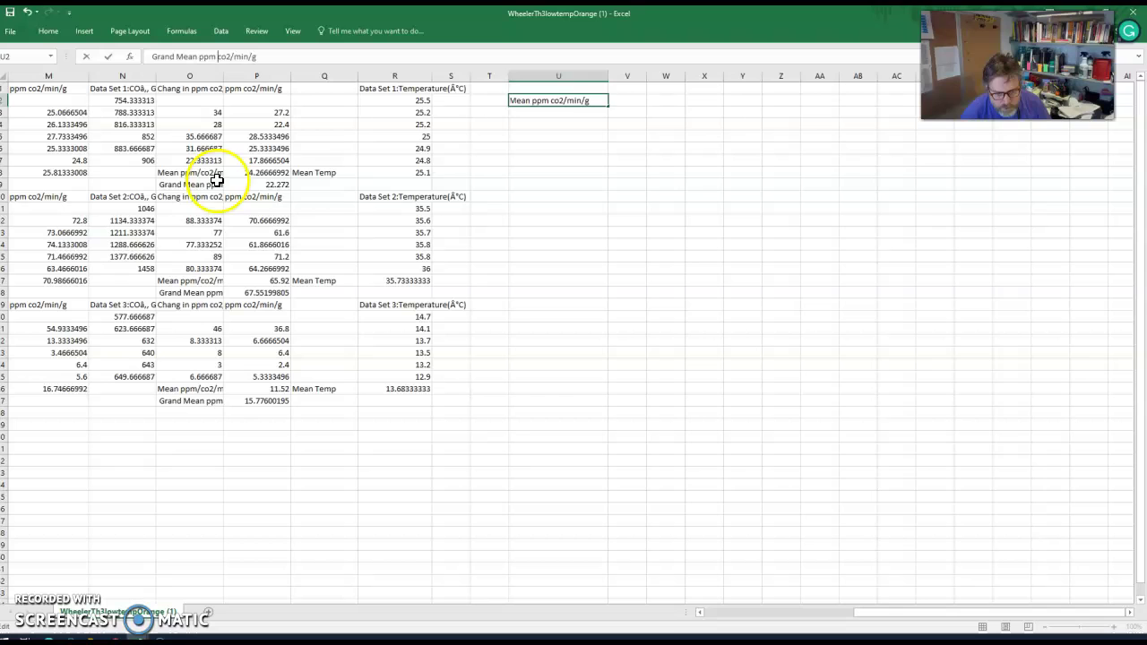
Commit the U2 heading and paste Data Set 3's grand mean 15.77600195 into U3 as a value
click(557, 115)
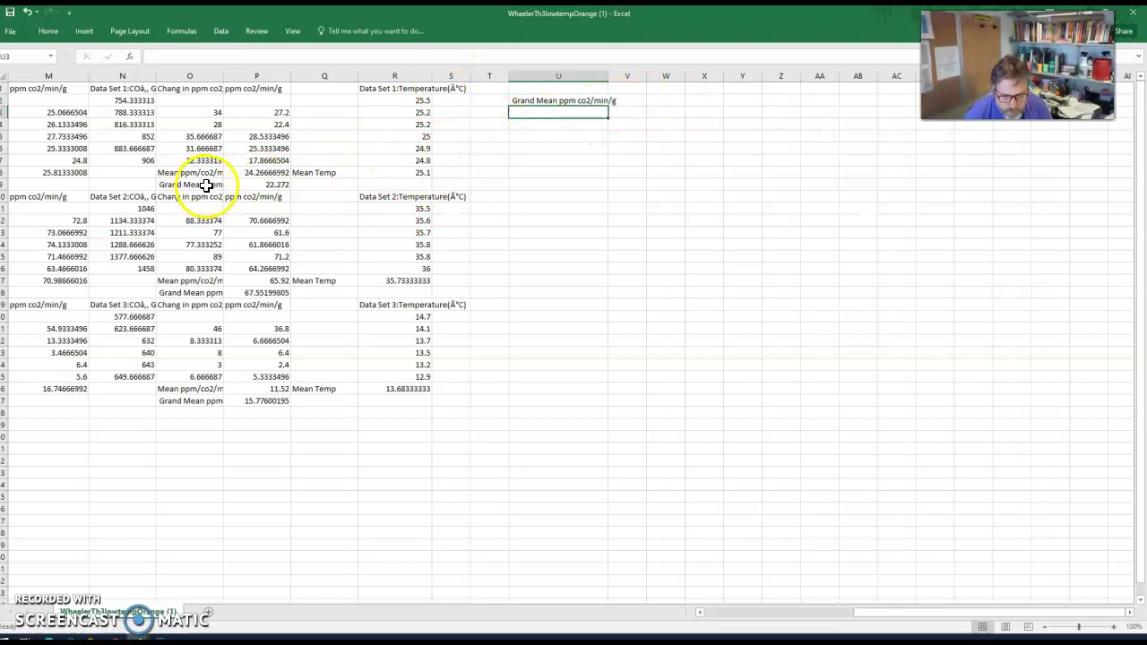
right_click(243, 184)
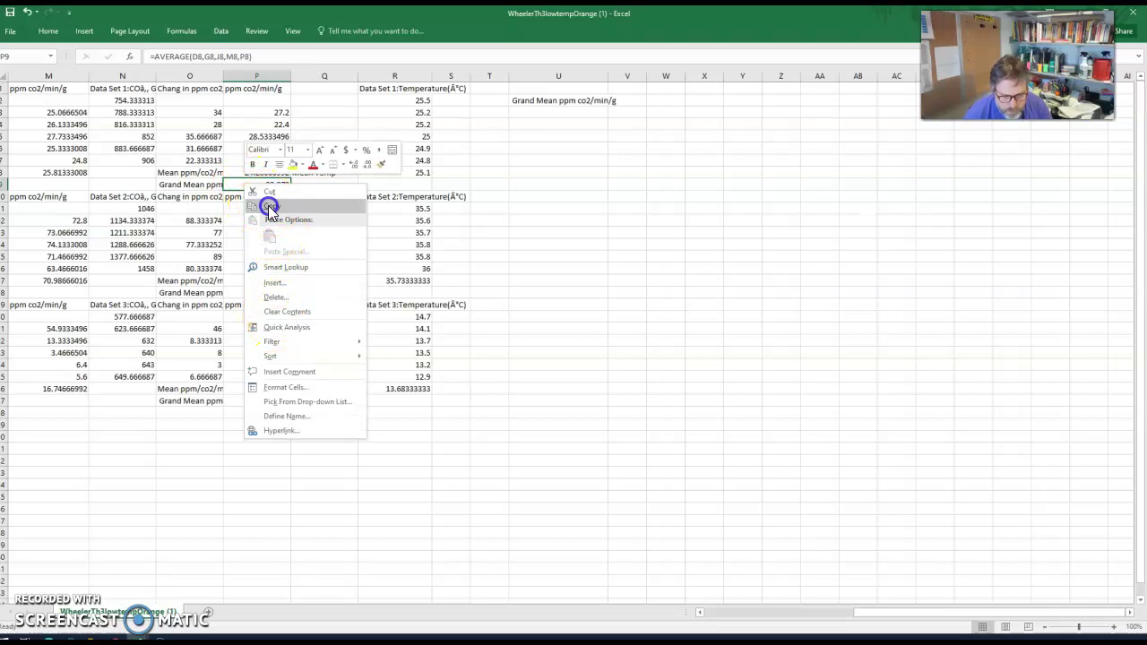
click(269, 206)
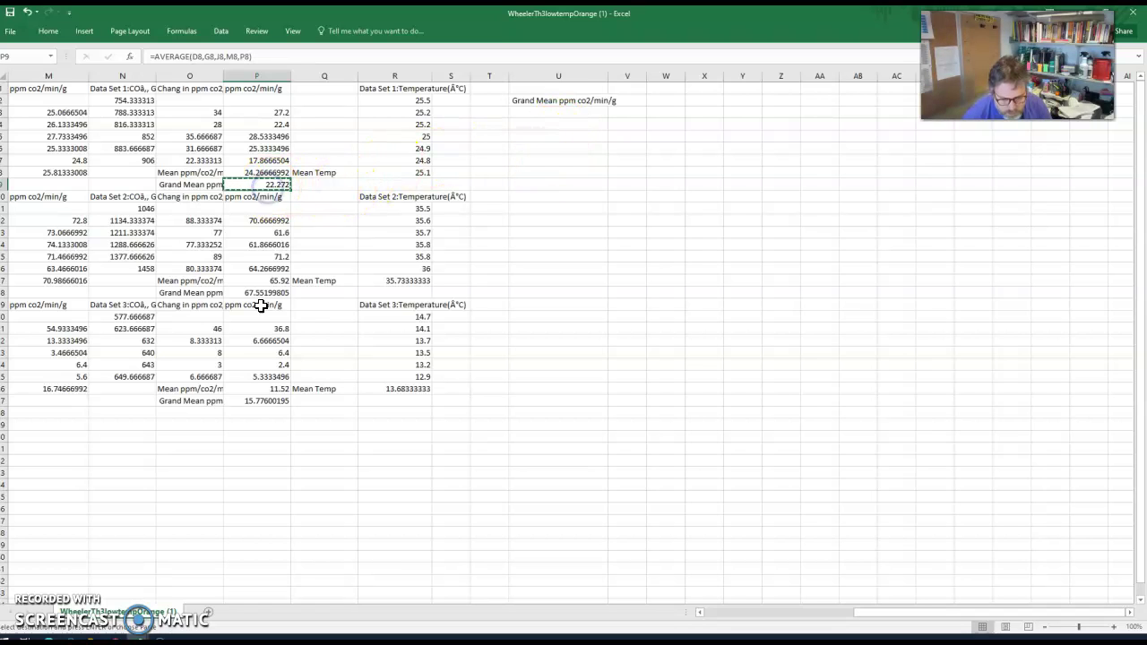
click(262, 407)
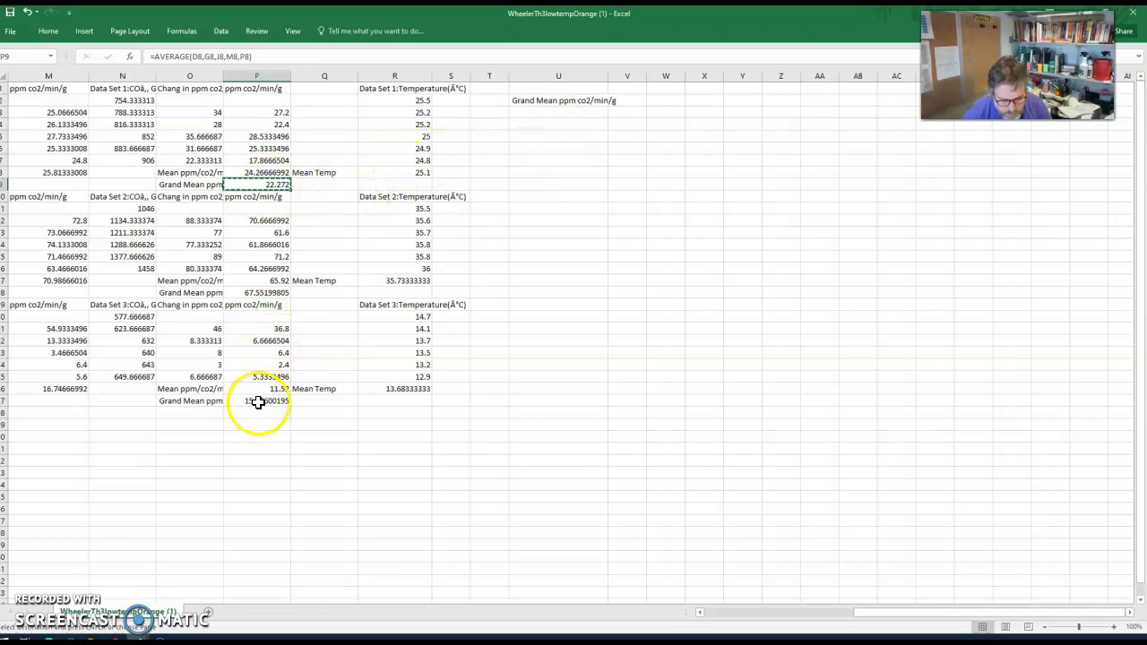
right_click(258, 402)
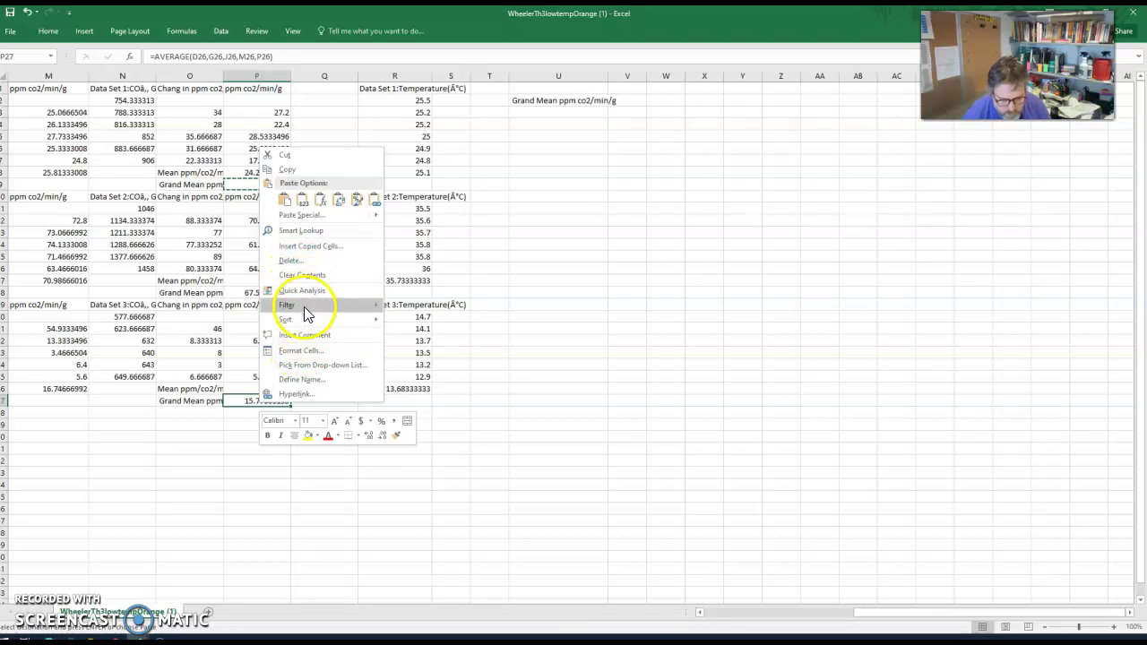
click(295, 172)
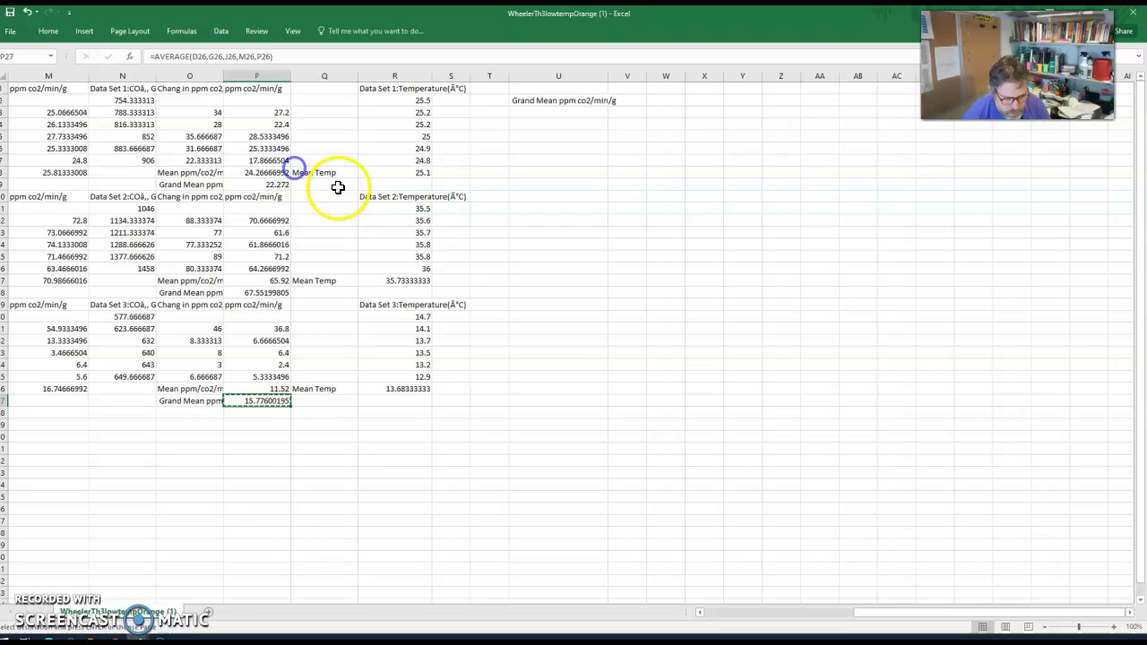
click(579, 113)
right_click(579, 113)
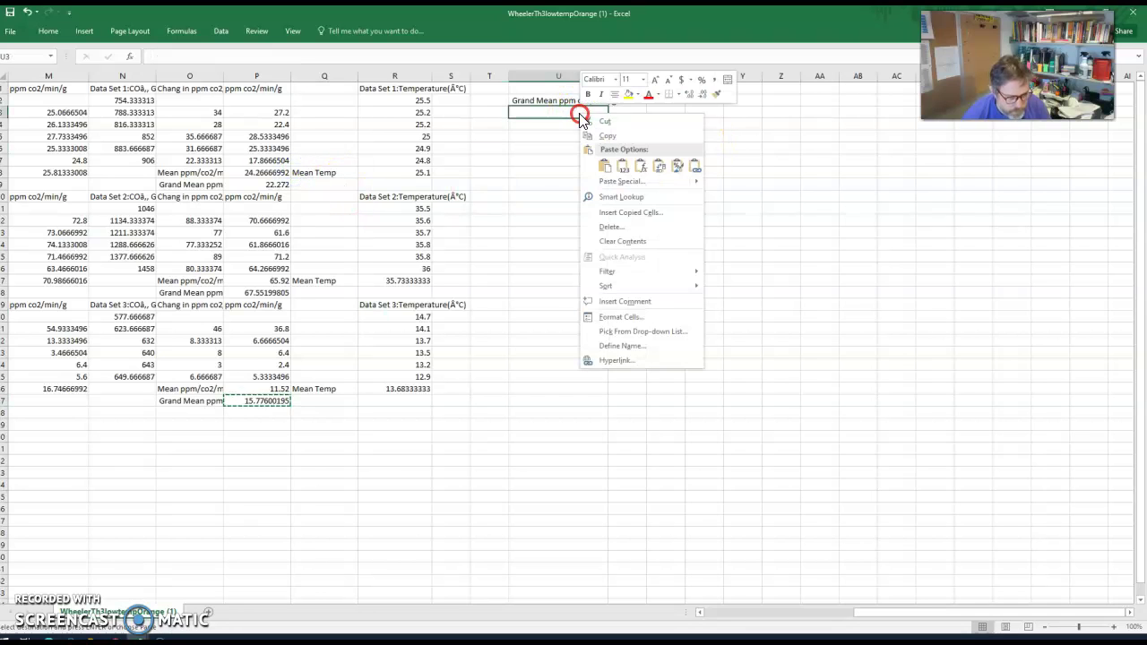
click(622, 166)
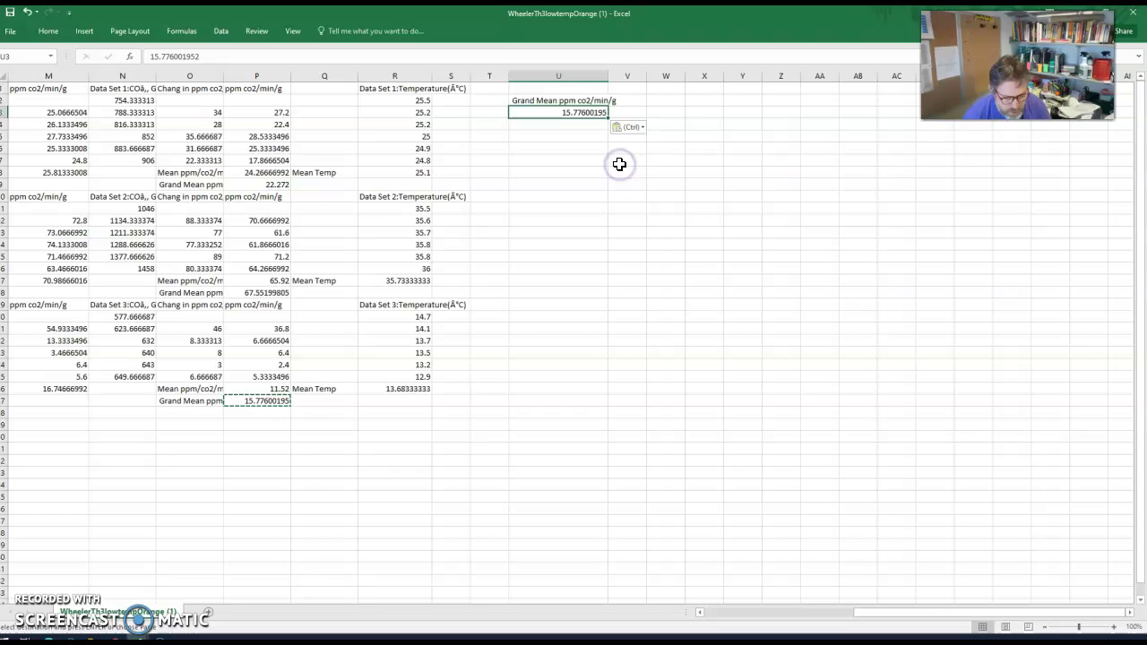
Paste Data Set 1's grand mean 22.272 into U4 as a plain value
click(271, 293)
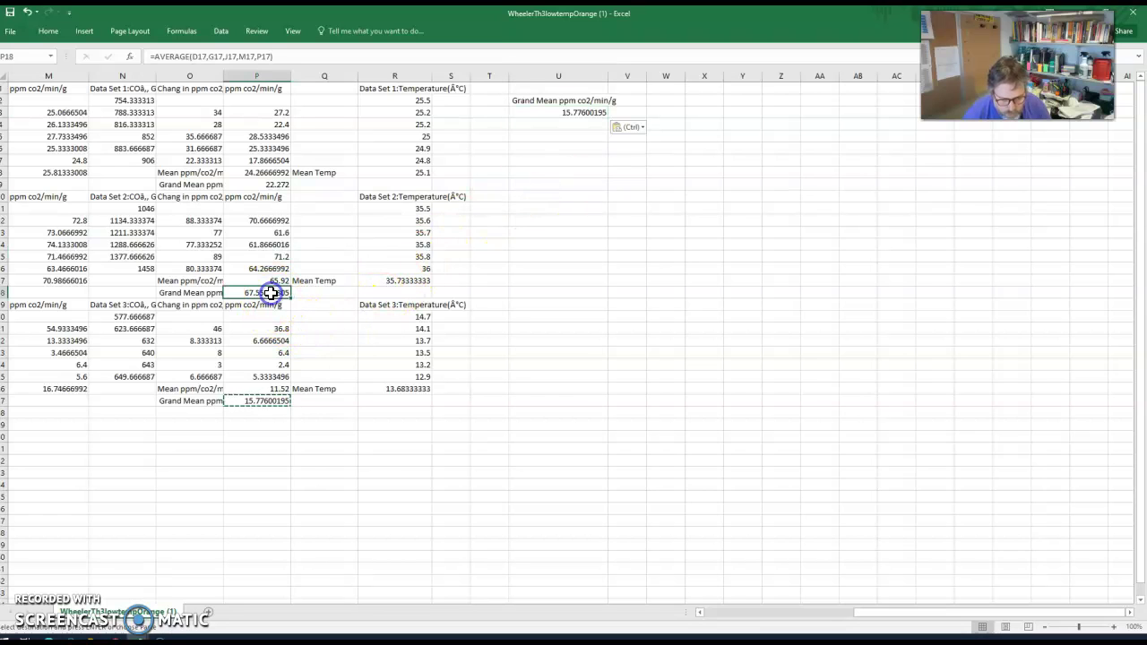
click(265, 183)
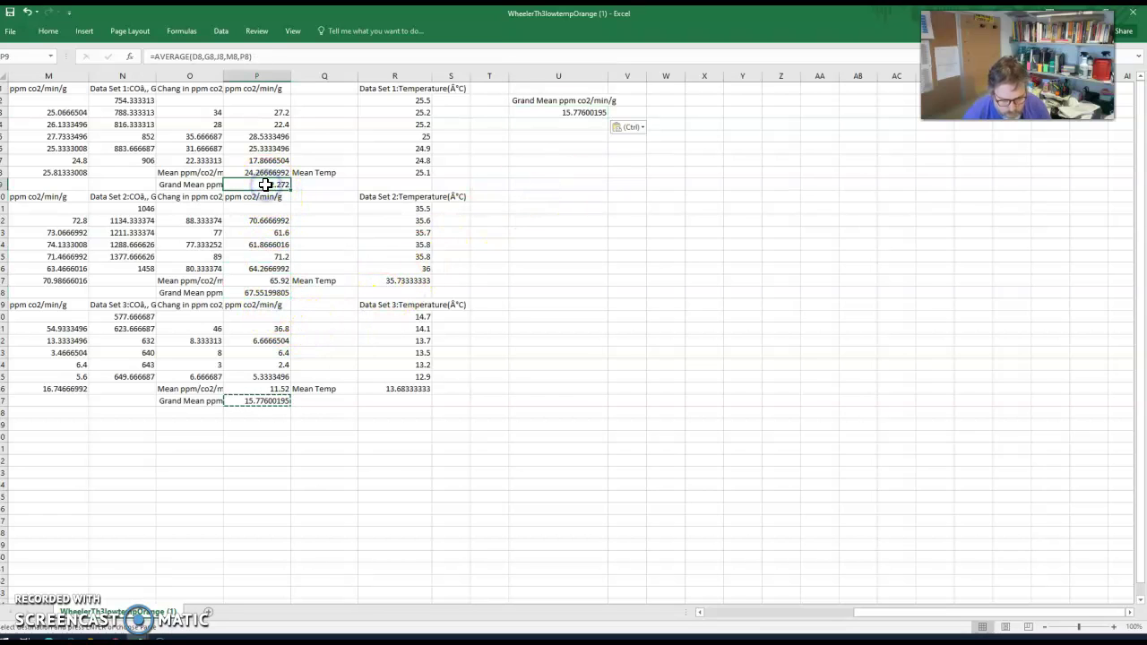
right_click(265, 183)
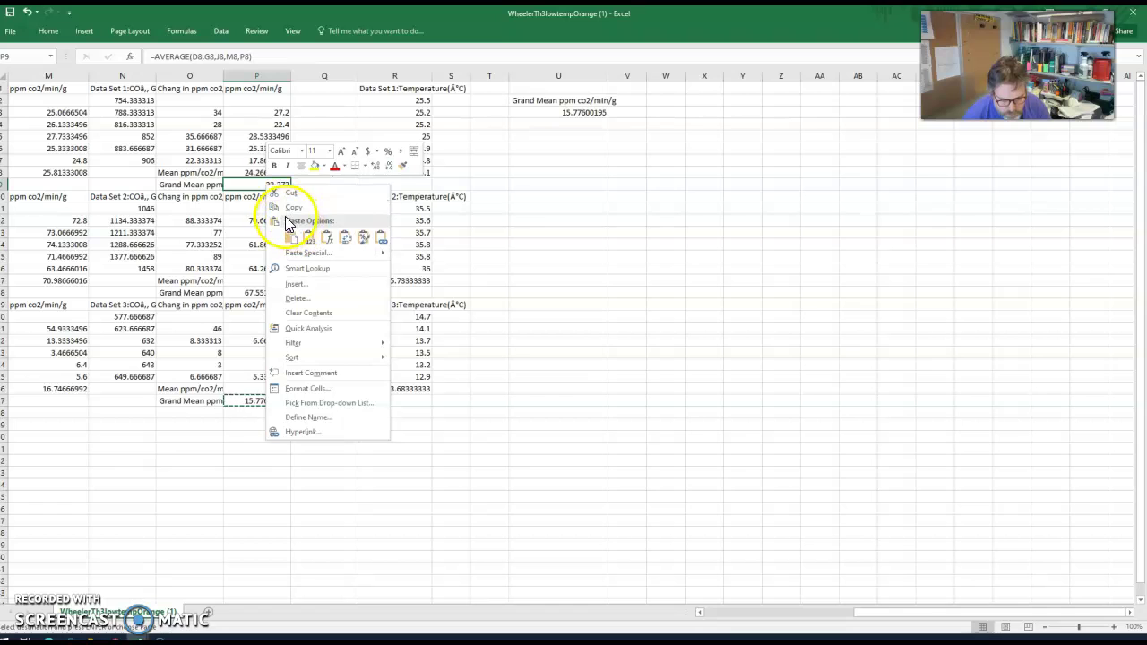
click(293, 207)
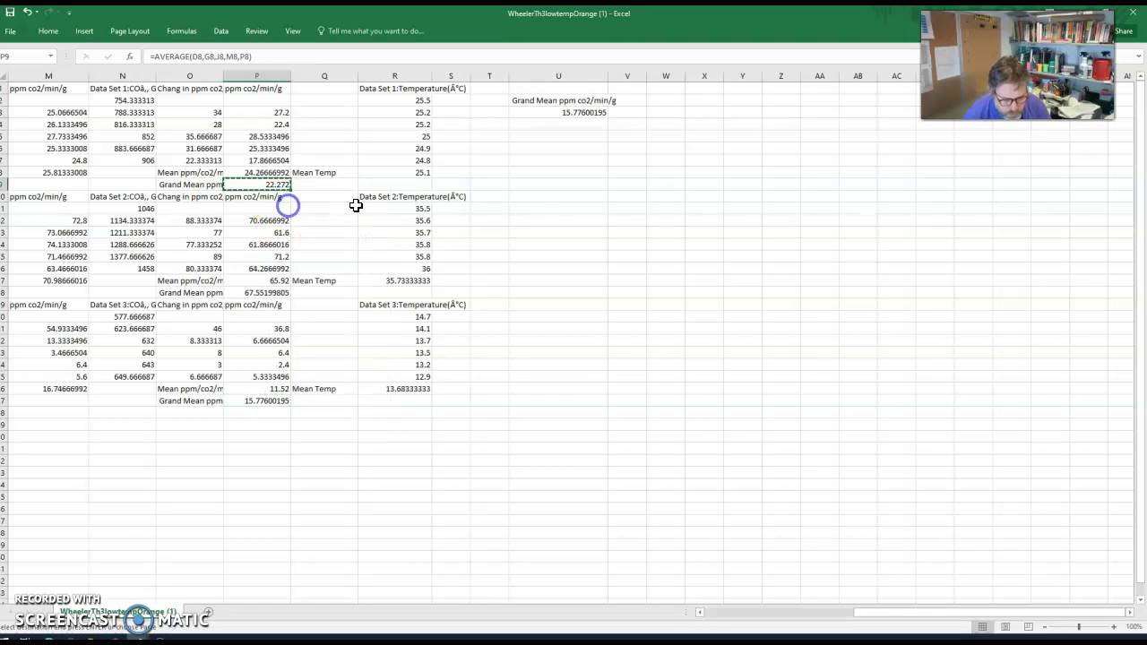
click(583, 122)
right_click(583, 123)
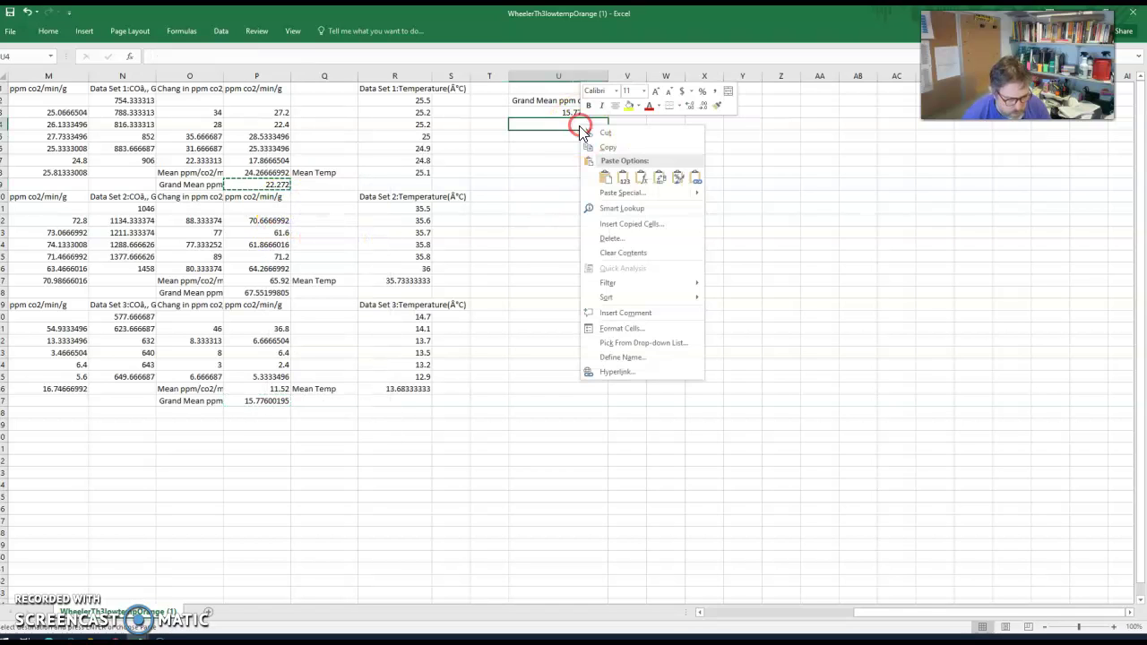
click(623, 179)
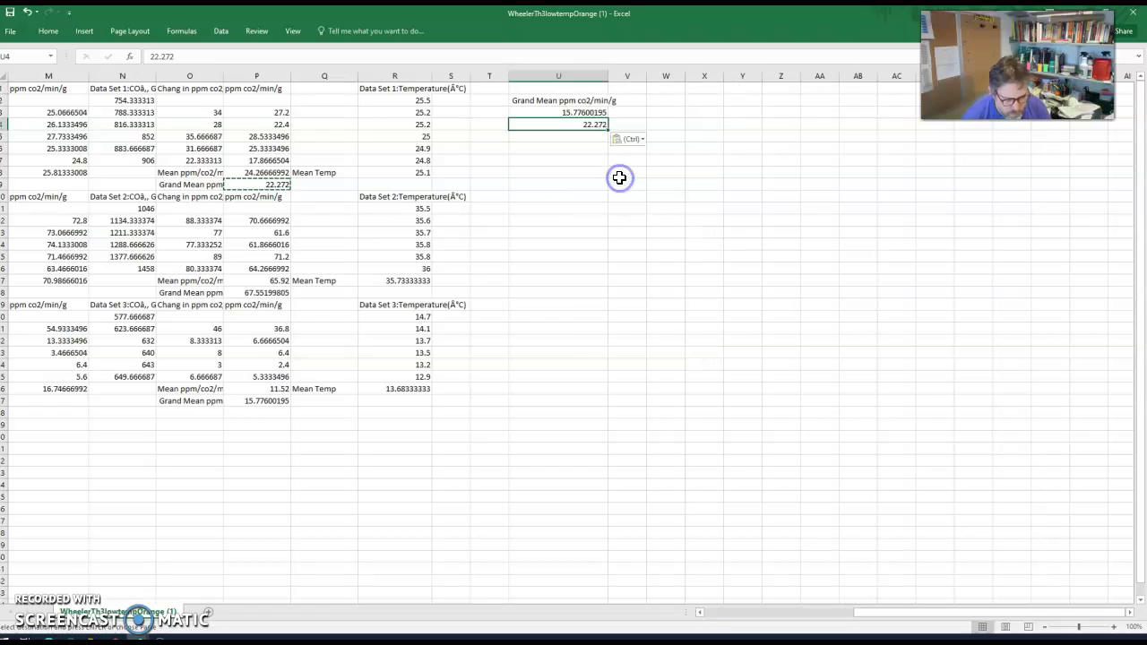
Paste Data Set 2's grand mean 67.55199805 into U5 as a plain value
click(529, 139)
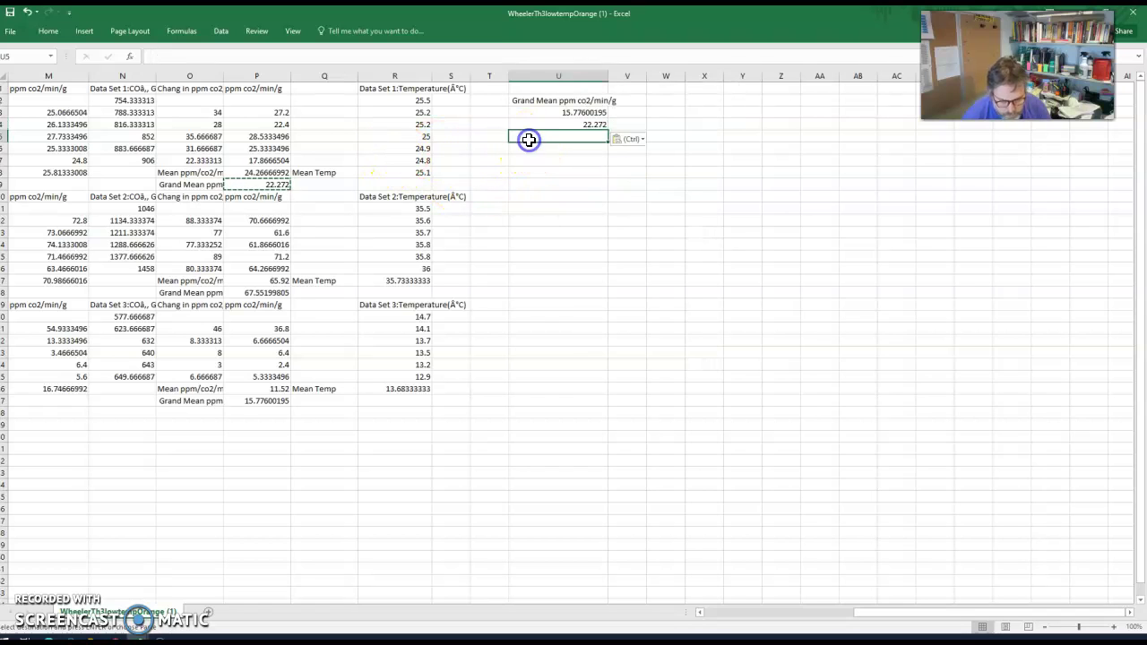
click(260, 293)
right_click(265, 296)
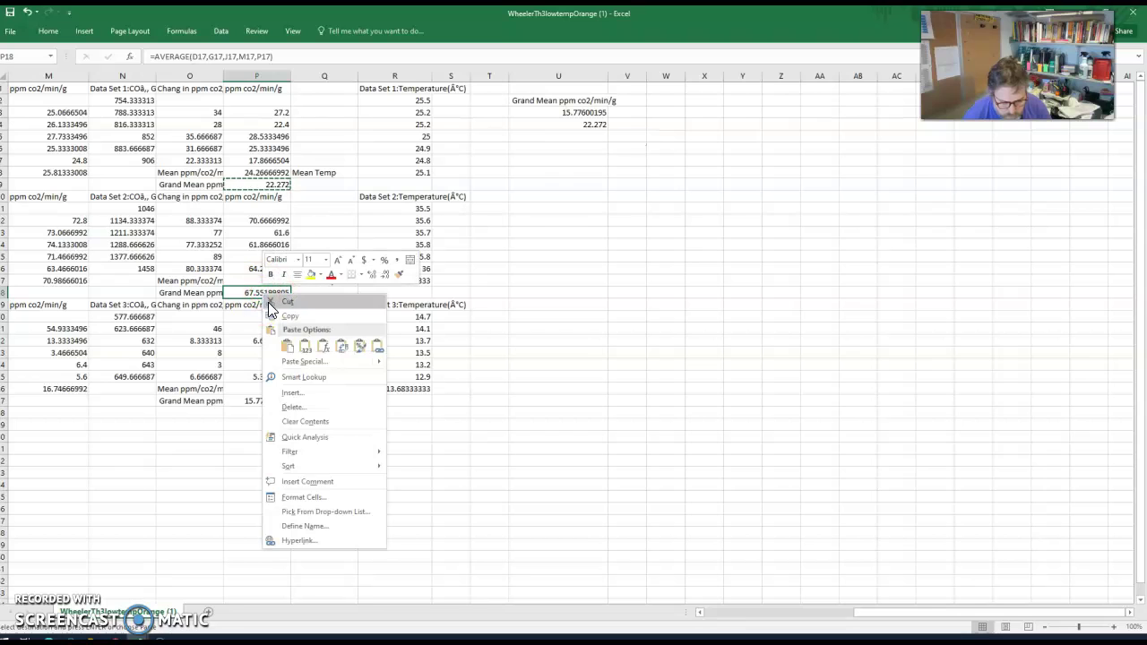
click(288, 315)
click(587, 135)
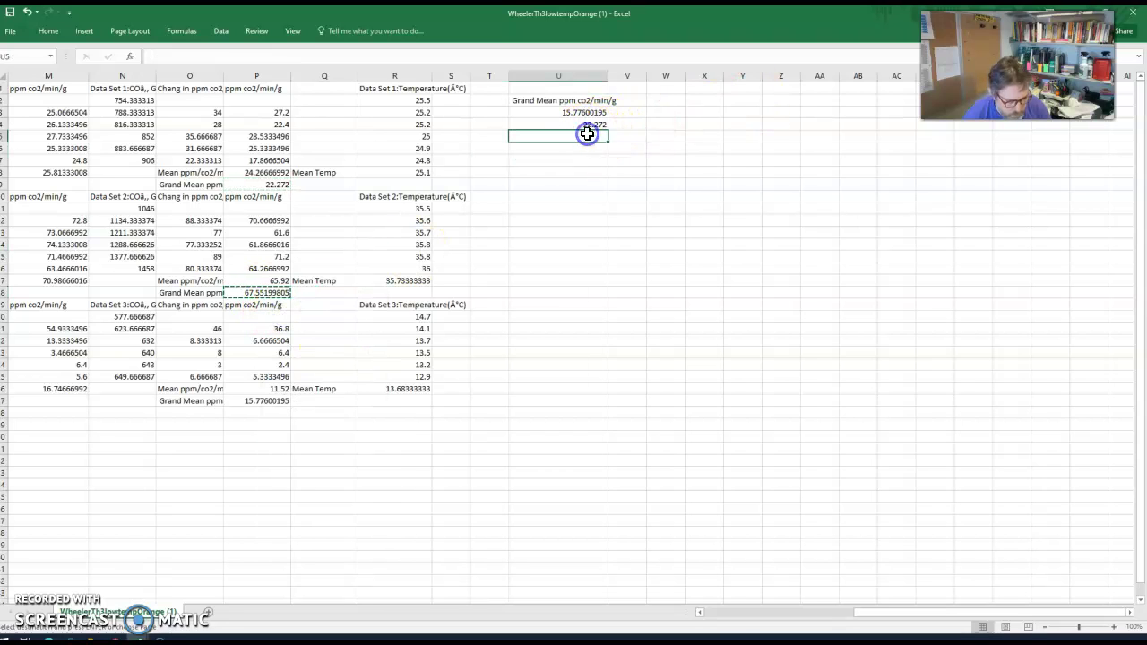
right_click(587, 134)
click(593, 174)
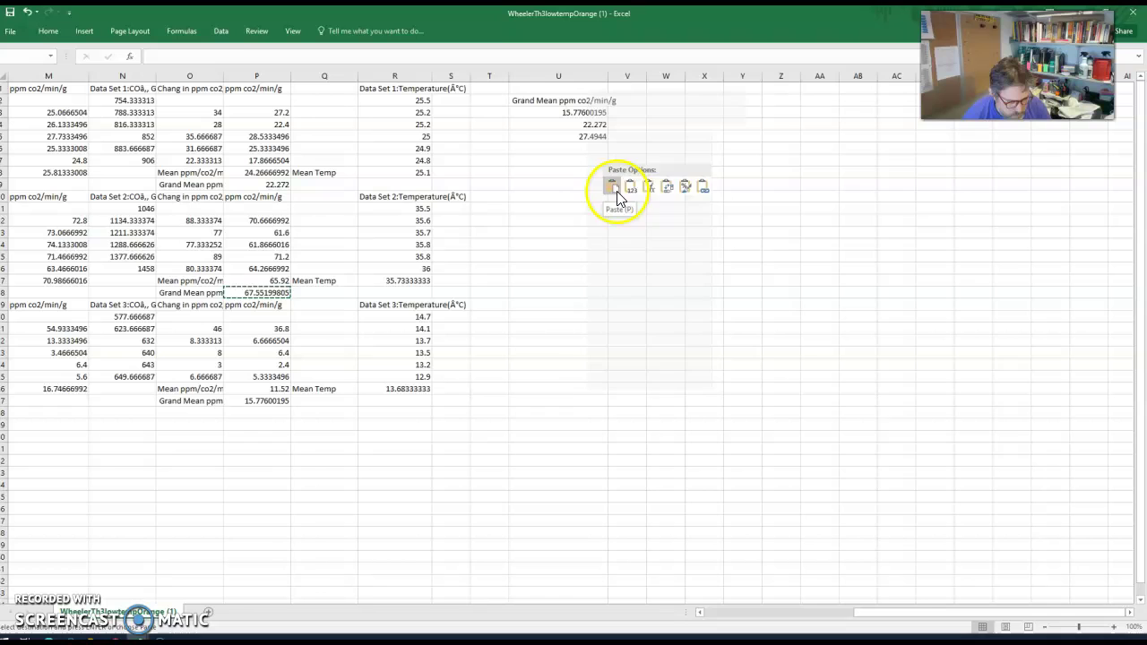
click(616, 192)
click(596, 140)
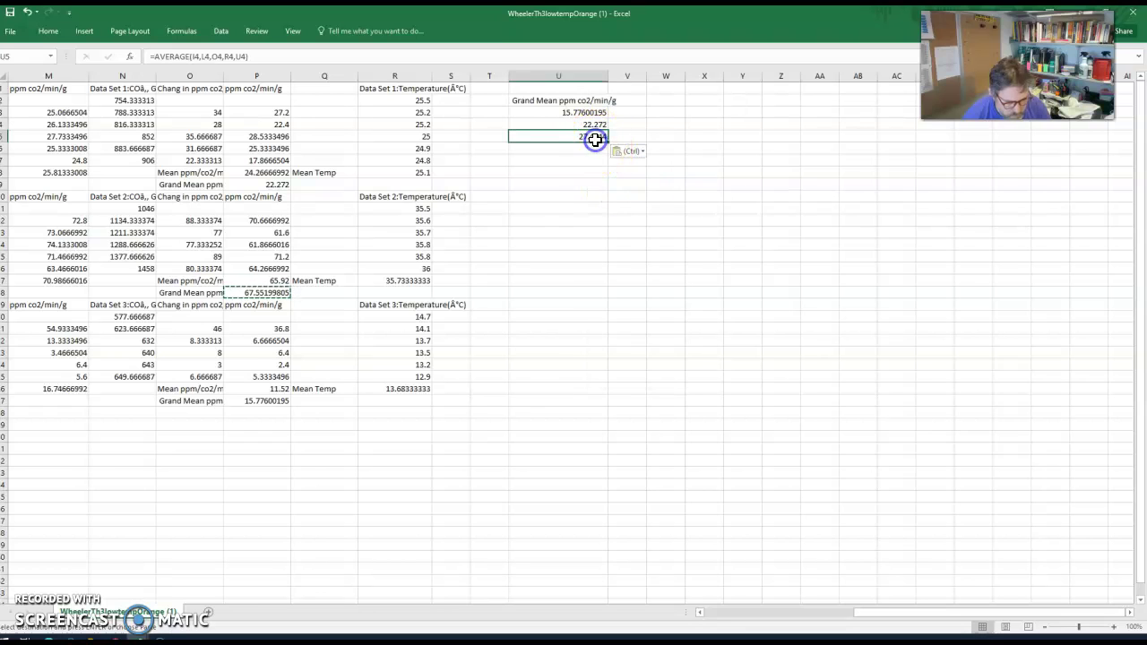
right_click(595, 140)
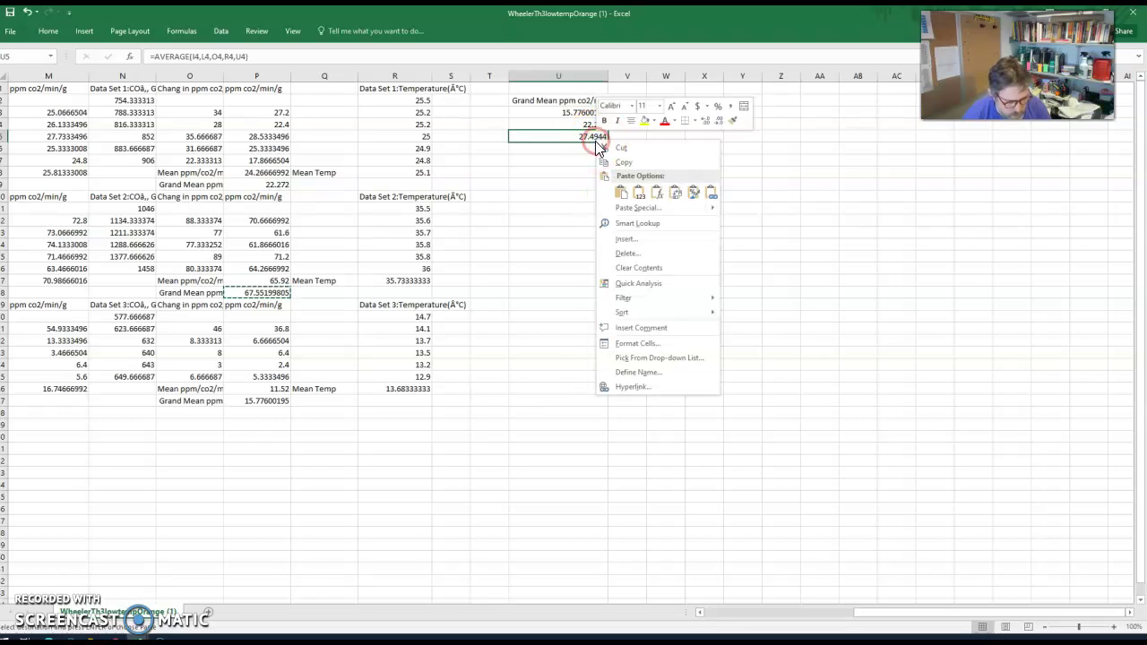
click(633, 197)
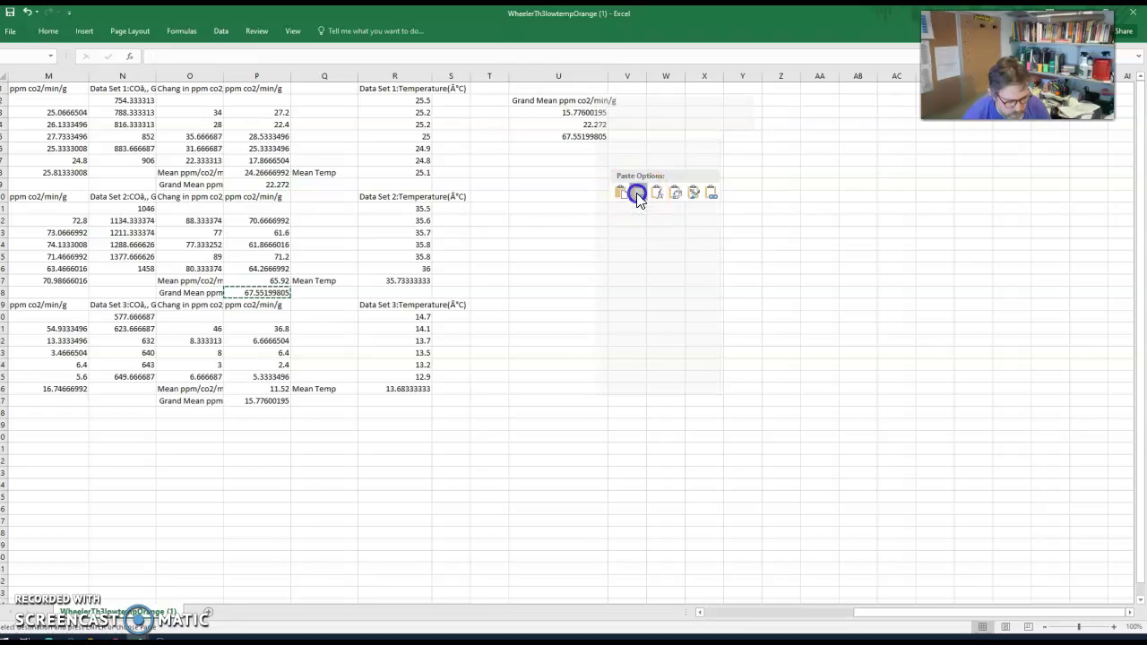
click(576, 124)
click(625, 99)
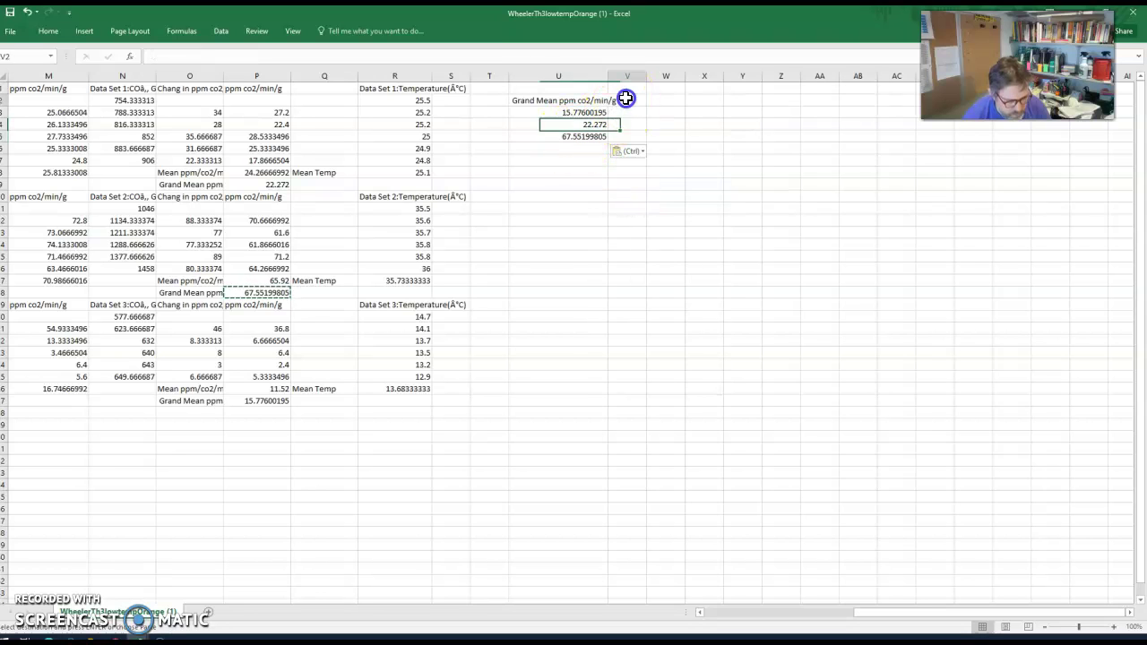
Head V2 'Mean Temp' and enter temperatures 13.68, 25.1 and 35.73 in V3:V5
text(Mena)
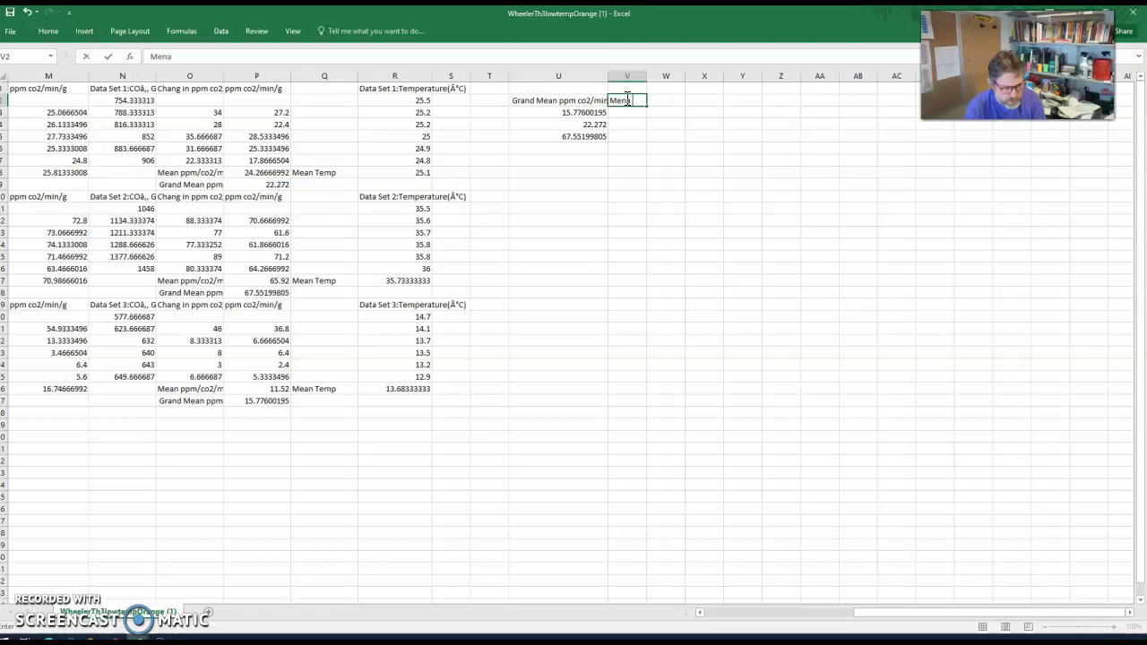
key(BackSpace)
key(BackSpace)
text(an Temp)
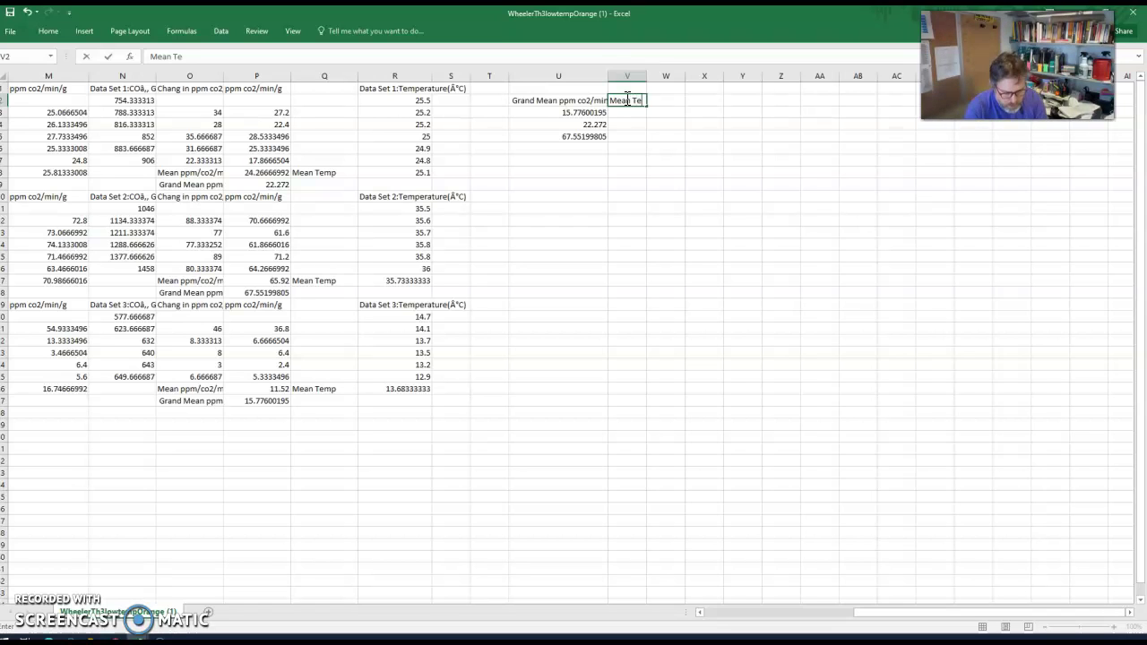
click(647, 103)
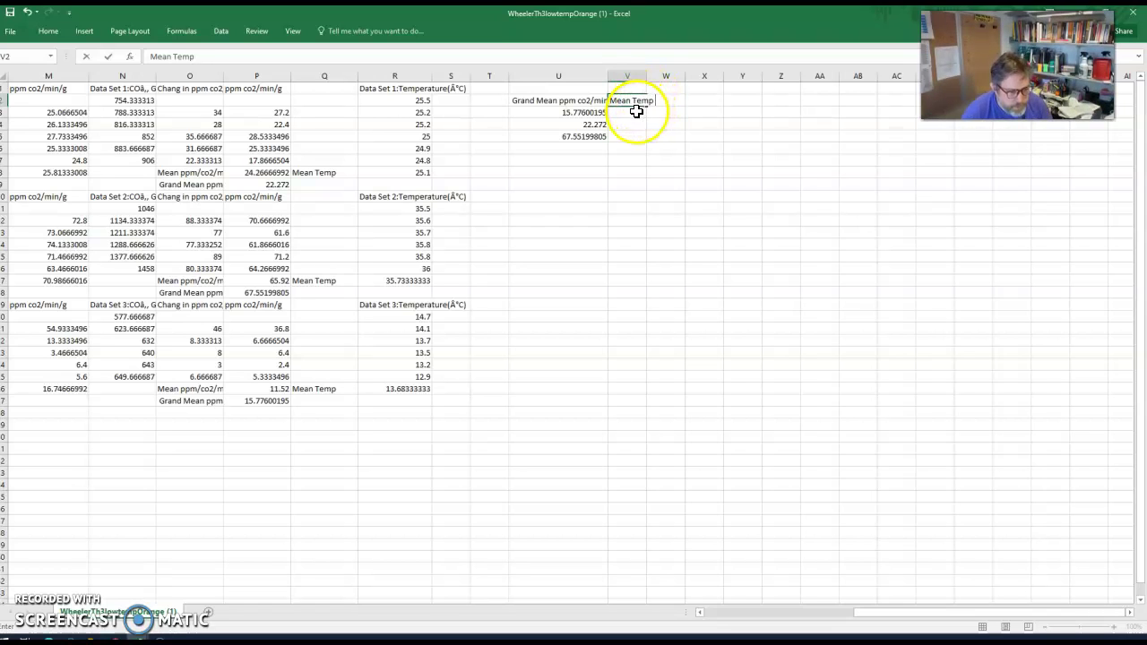
click(635, 110)
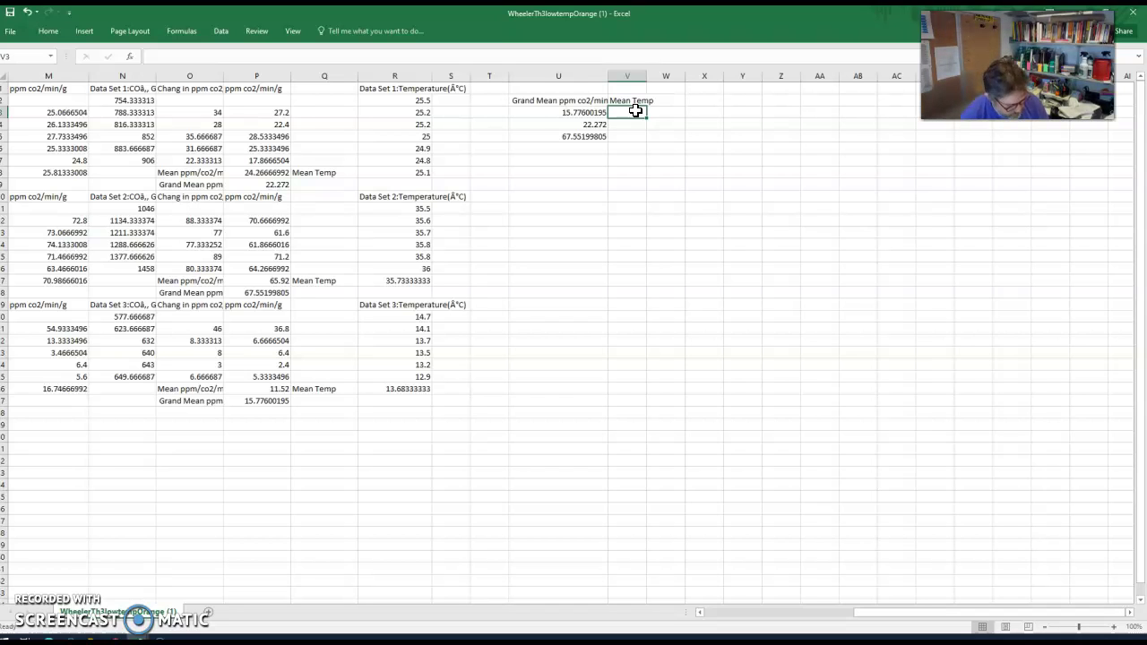
text(15)
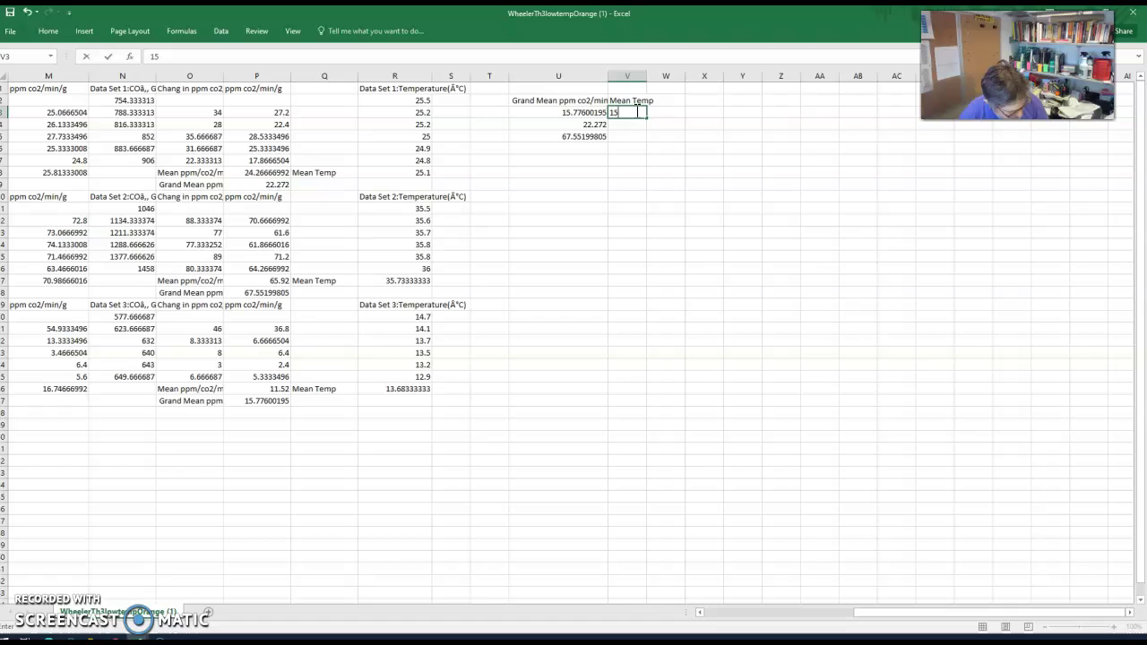
text(.77)
click(632, 124)
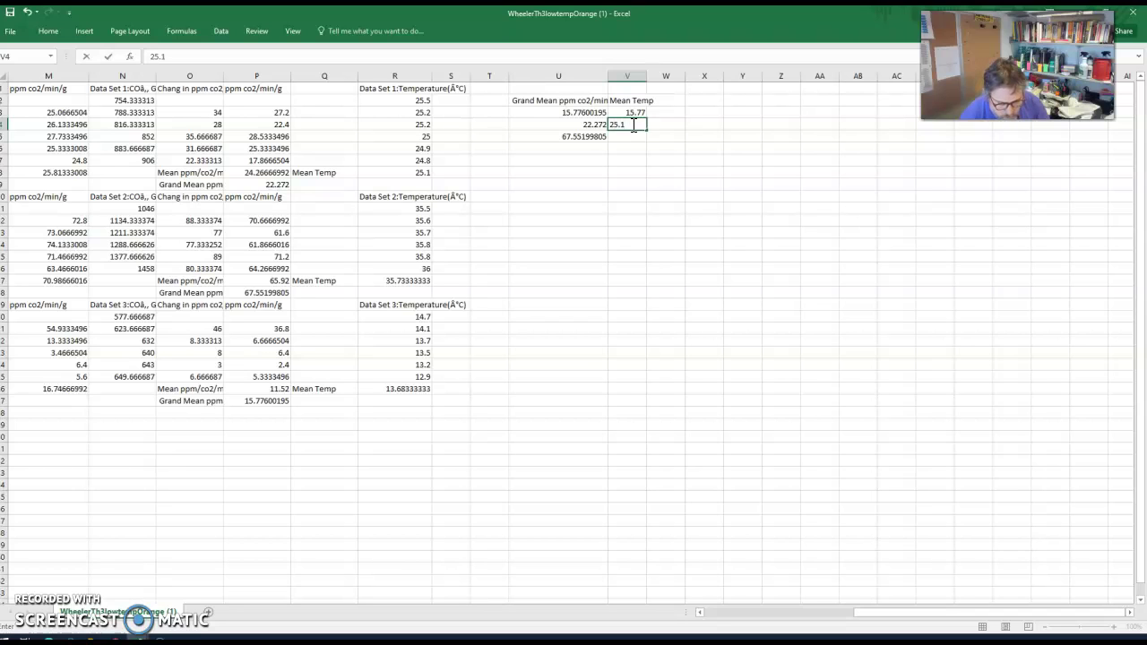
click(643, 111)
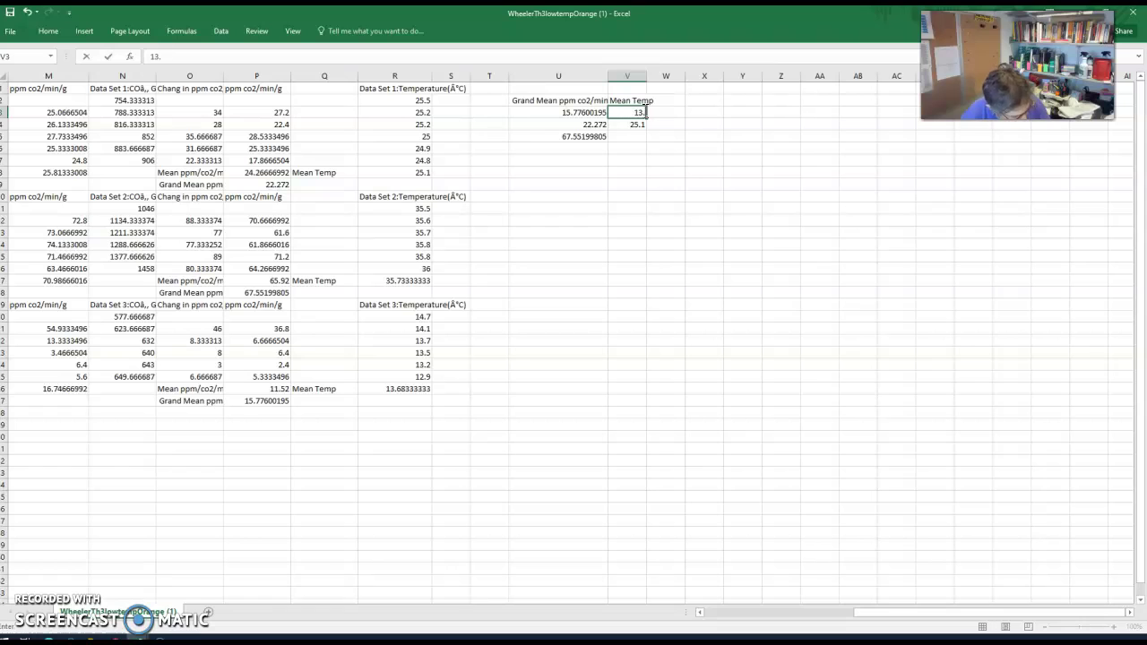
click(626, 136)
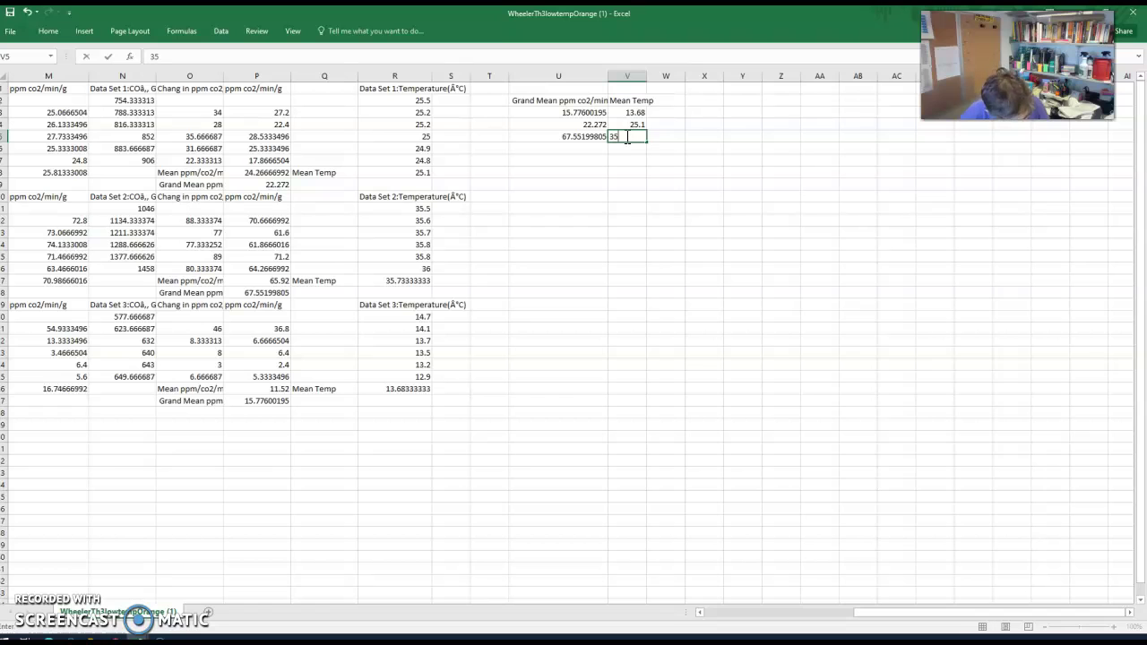
click(673, 141)
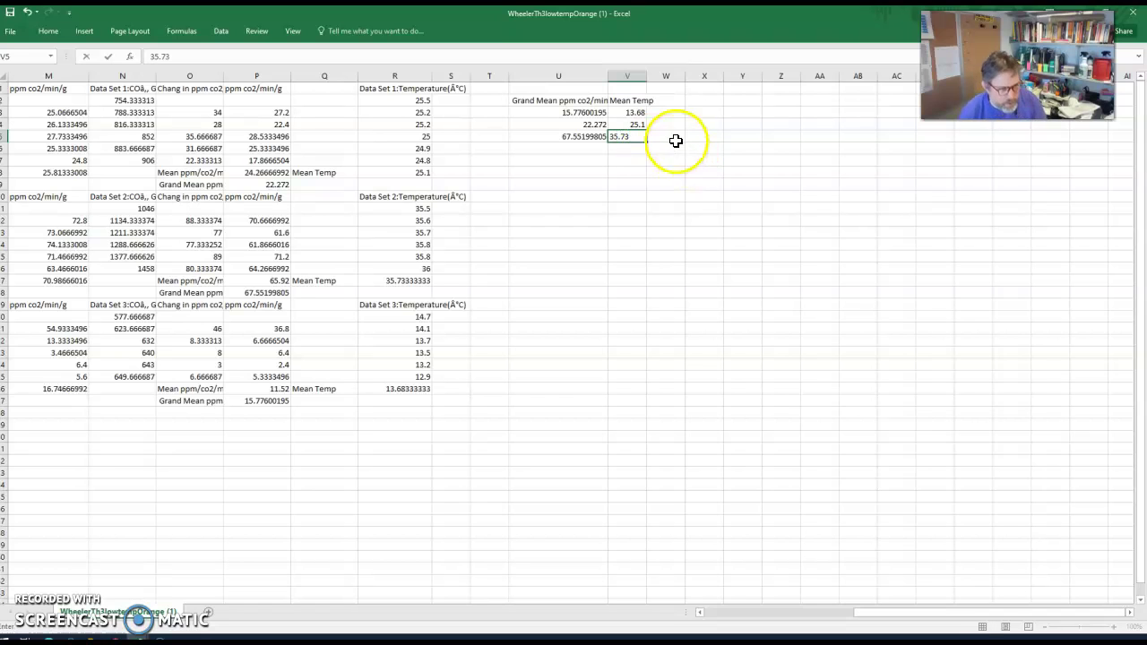
Select U3:V5, the three grand means and mean temperatures without headings
drag(522, 100, 609, 134)
click(565, 113)
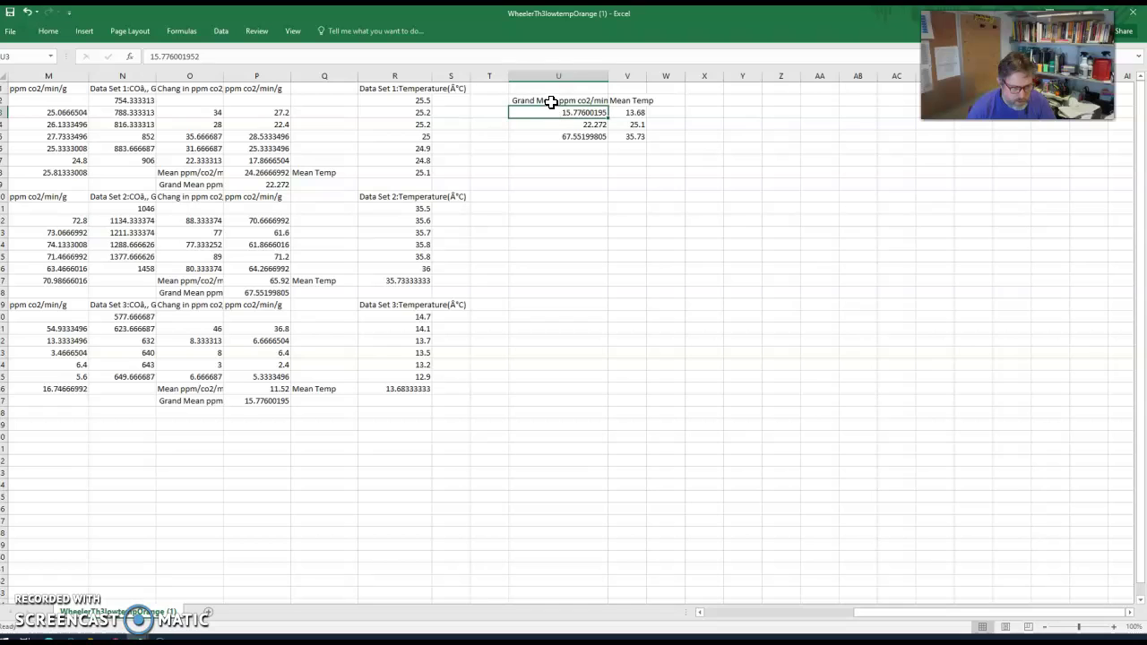
drag(558, 114, 632, 134)
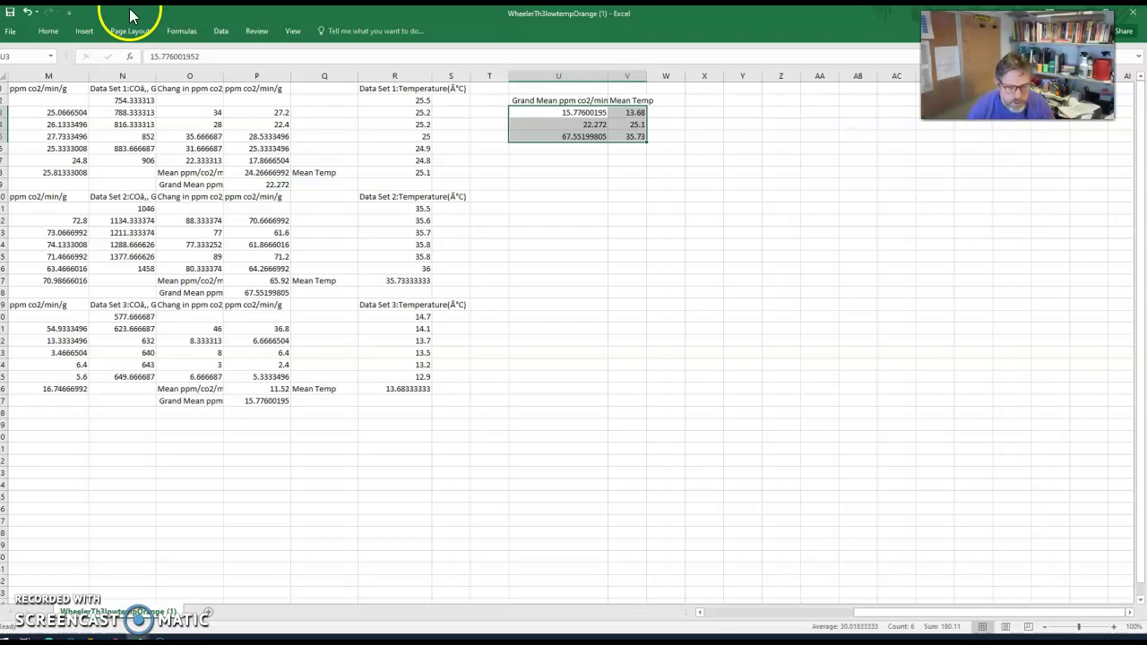
Open the Insert Column or Bar Chart dropdown on the Insert tab
click(97, 30)
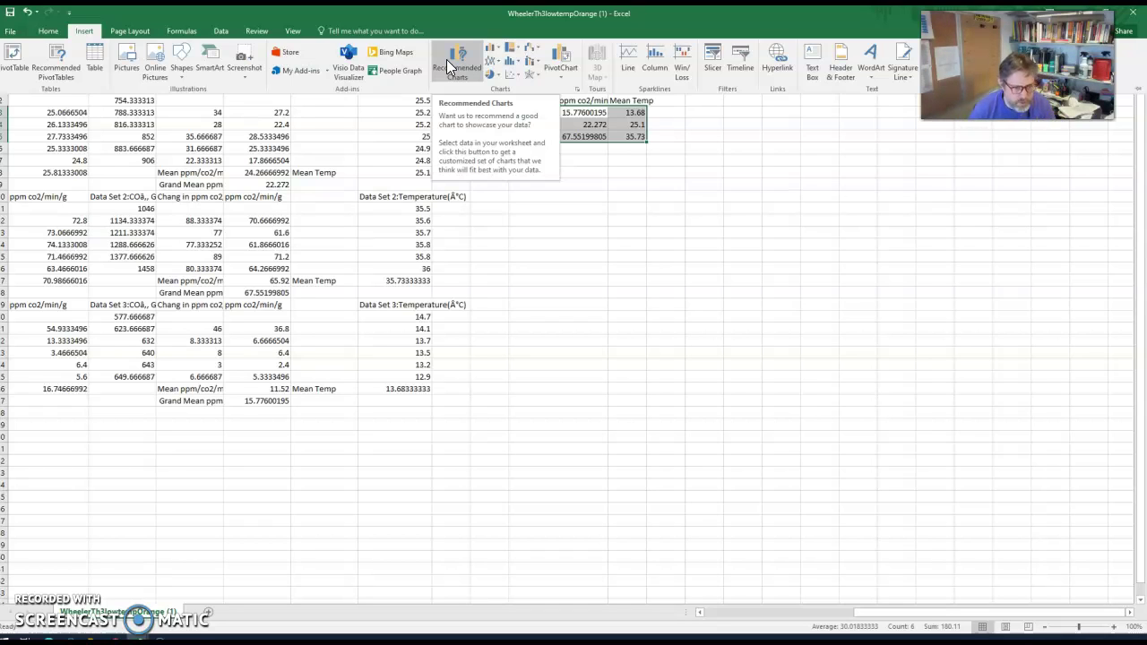
click(502, 56)
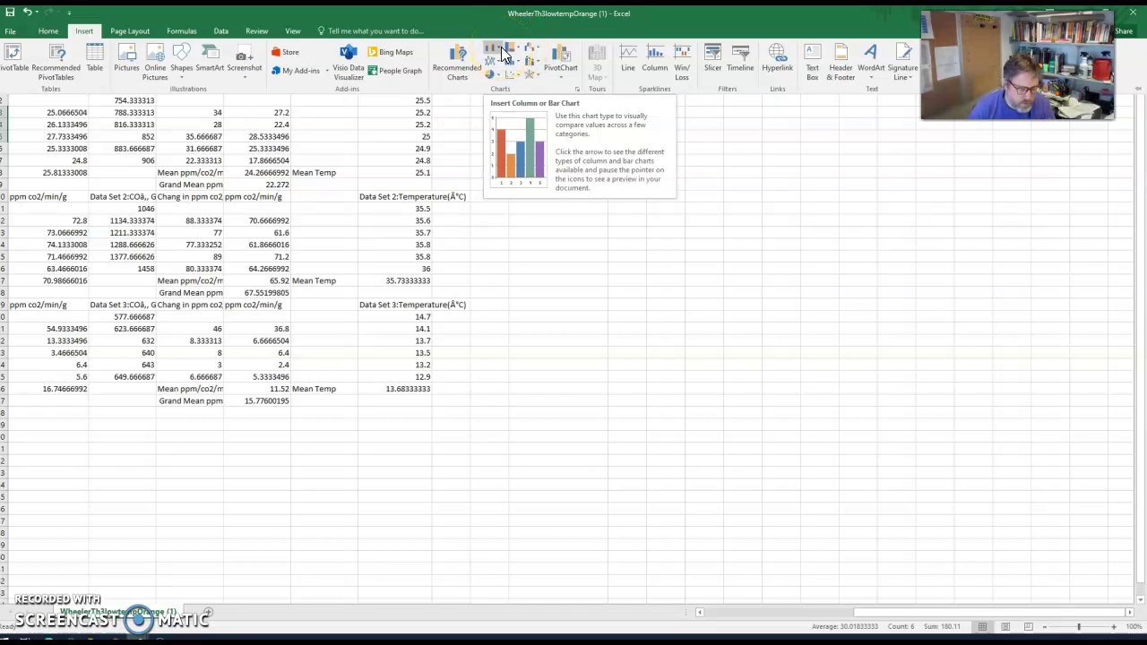
click(502, 52)
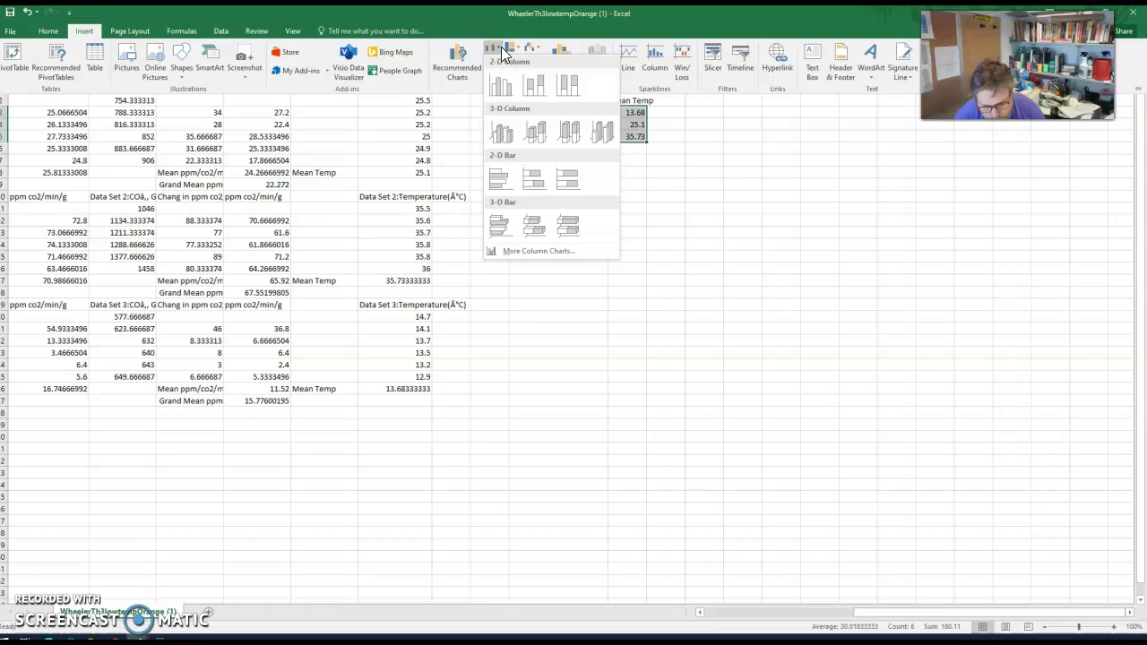
Insert a 2-D Clustered Column chart, move it up beside the data and enlarge it
click(501, 86)
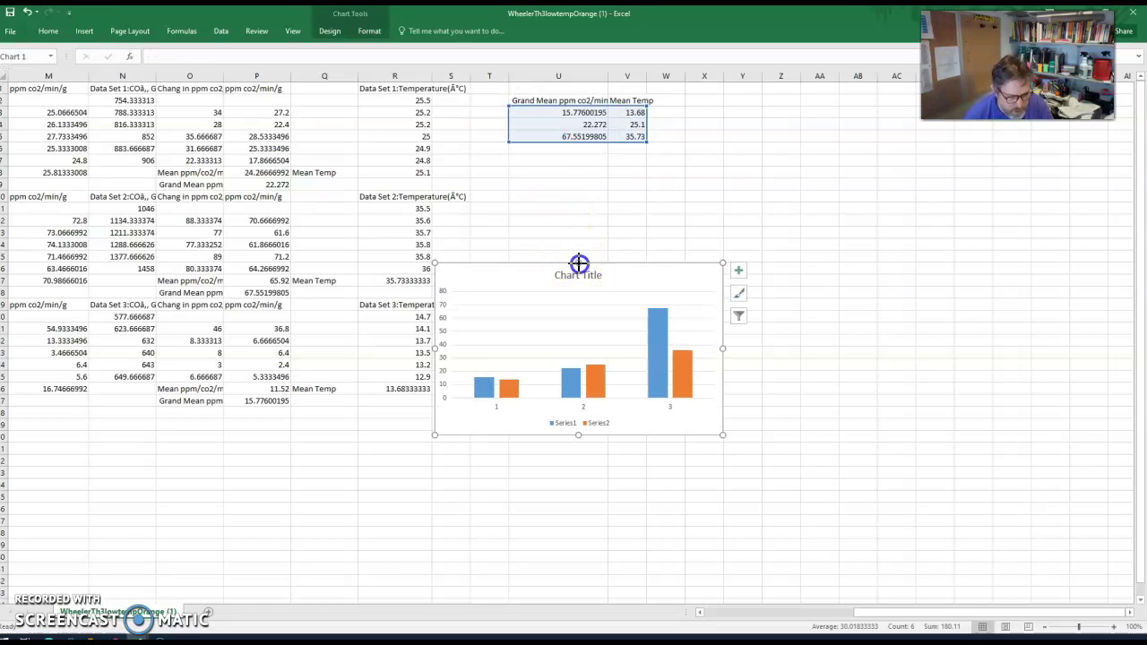
drag(596, 257, 589, 215)
drag(722, 391, 753, 438)
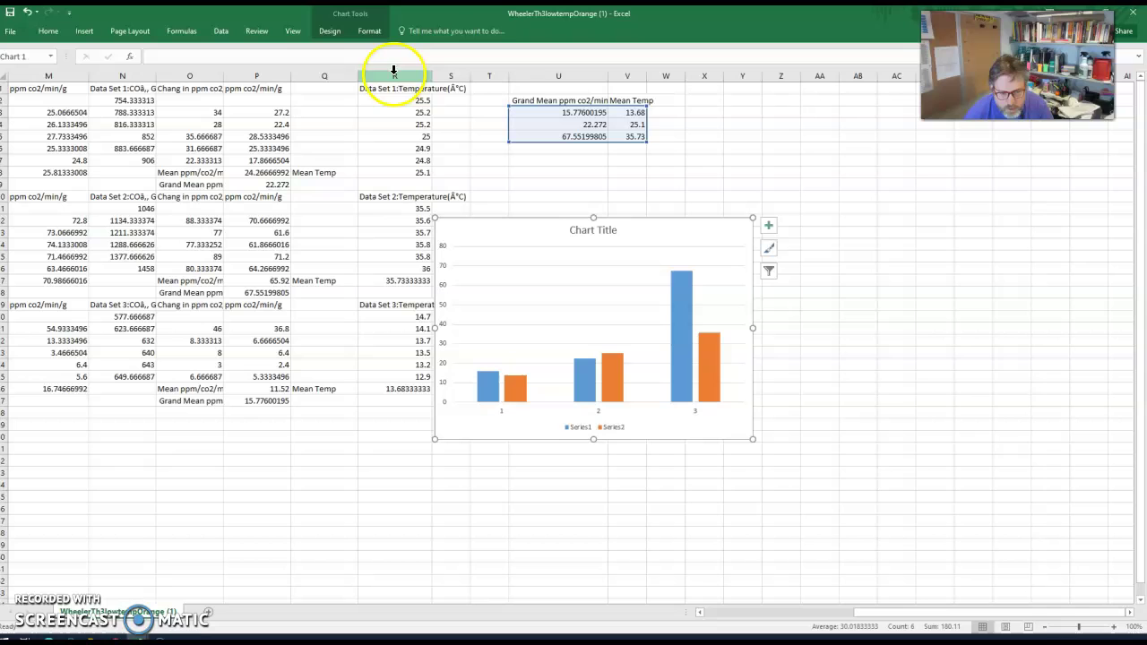
click(324, 32)
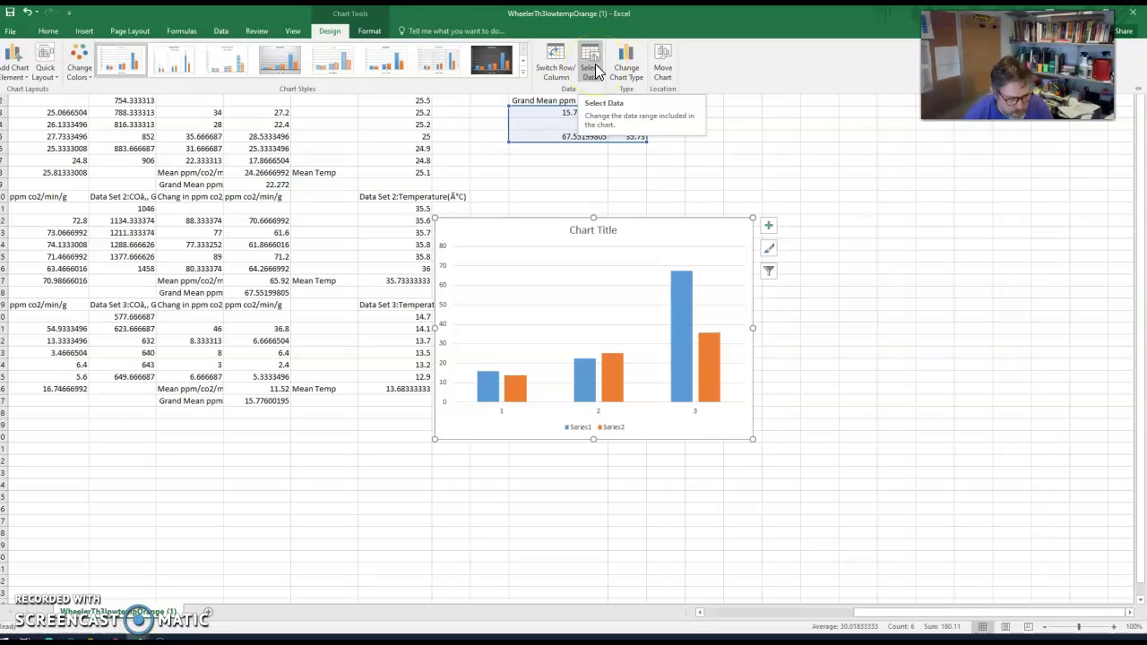
Set the horizontal axis labels to the mean temperatures in V3:V5 (13.68, 25.1, 35.73)
click(595, 64)
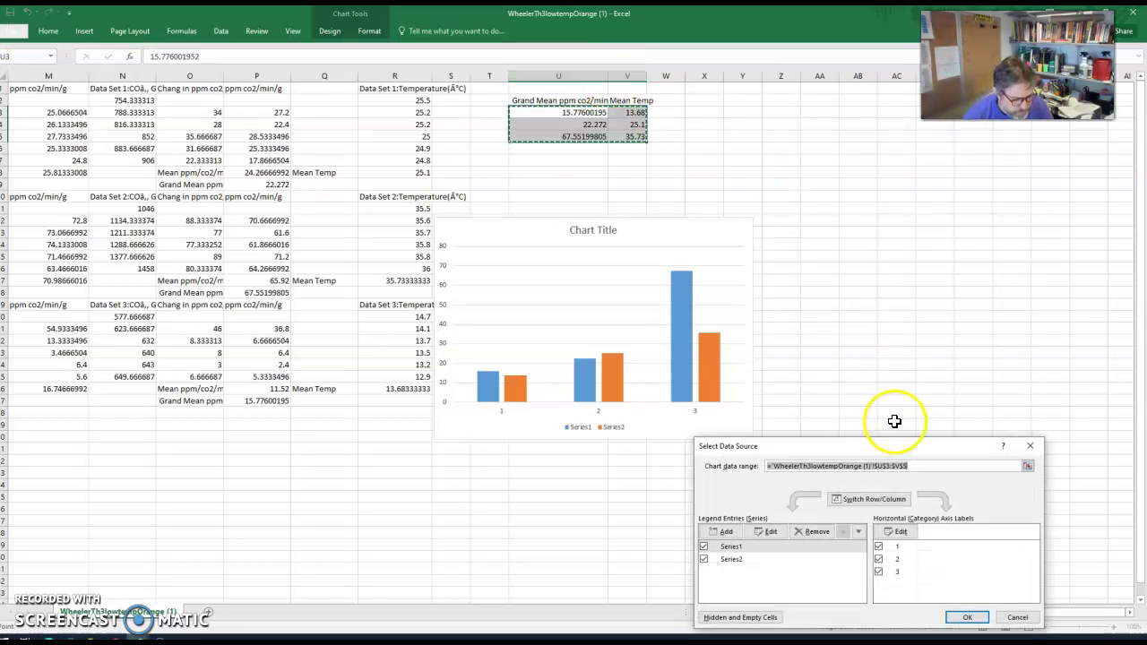
drag(869, 448, 866, 210)
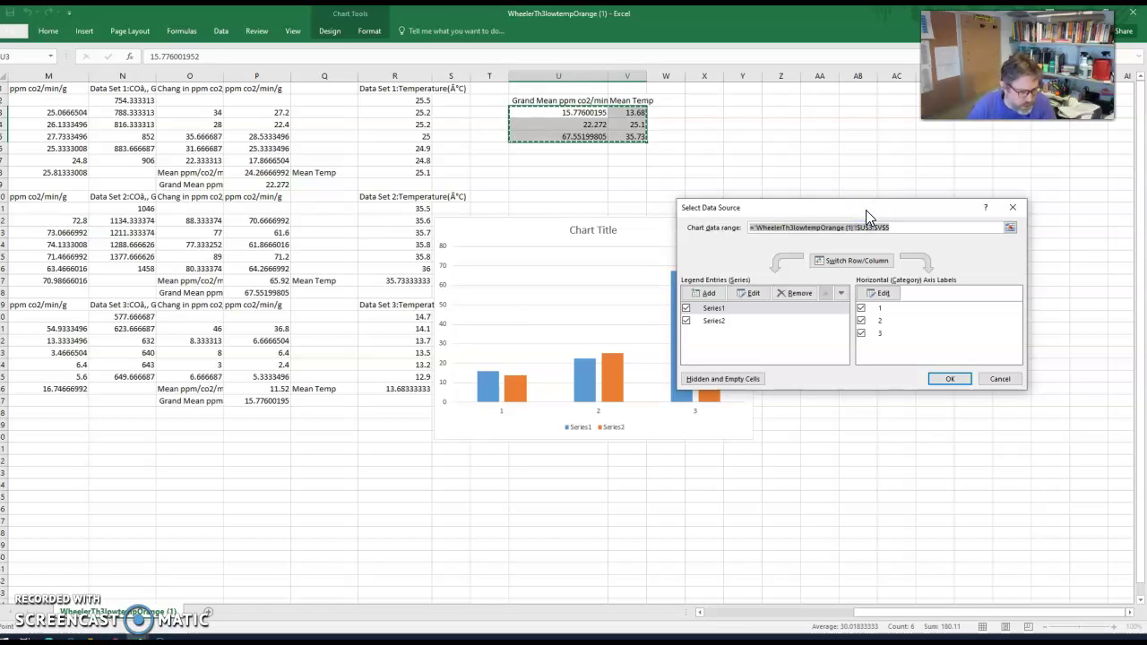
click(906, 197)
click(877, 180)
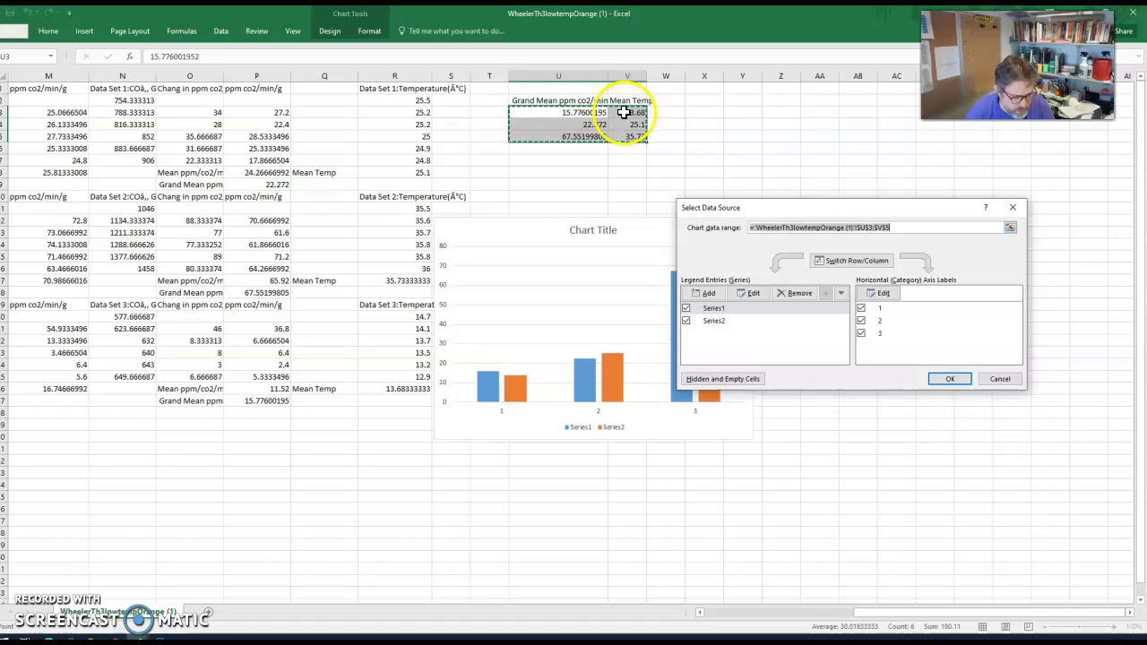
click(883, 294)
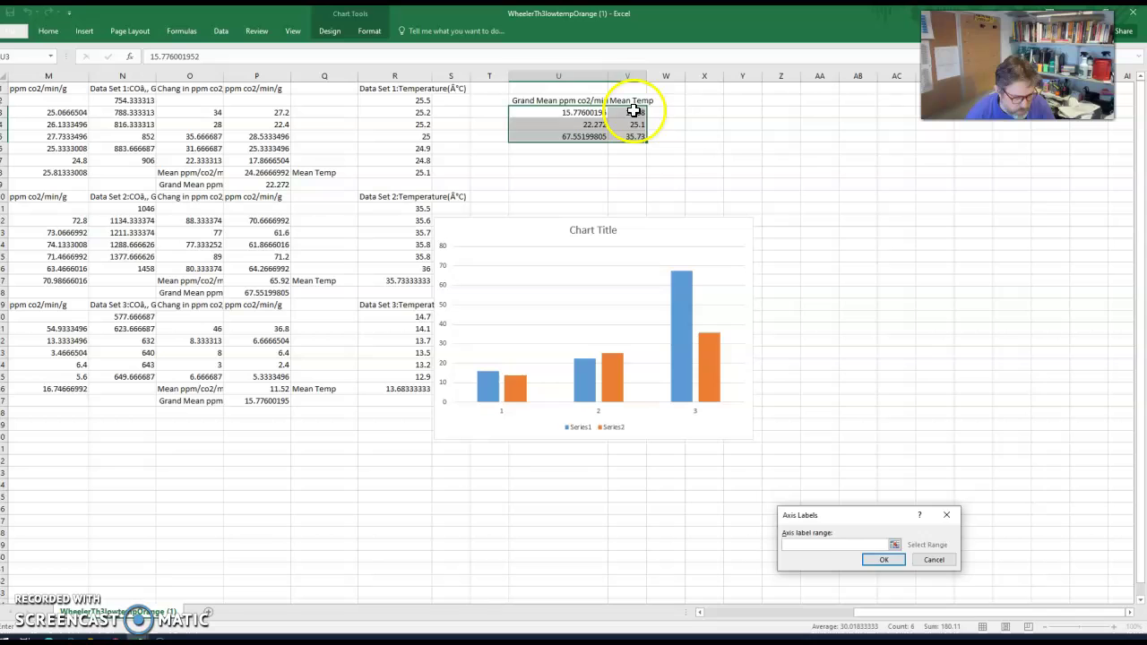
drag(633, 111, 632, 139)
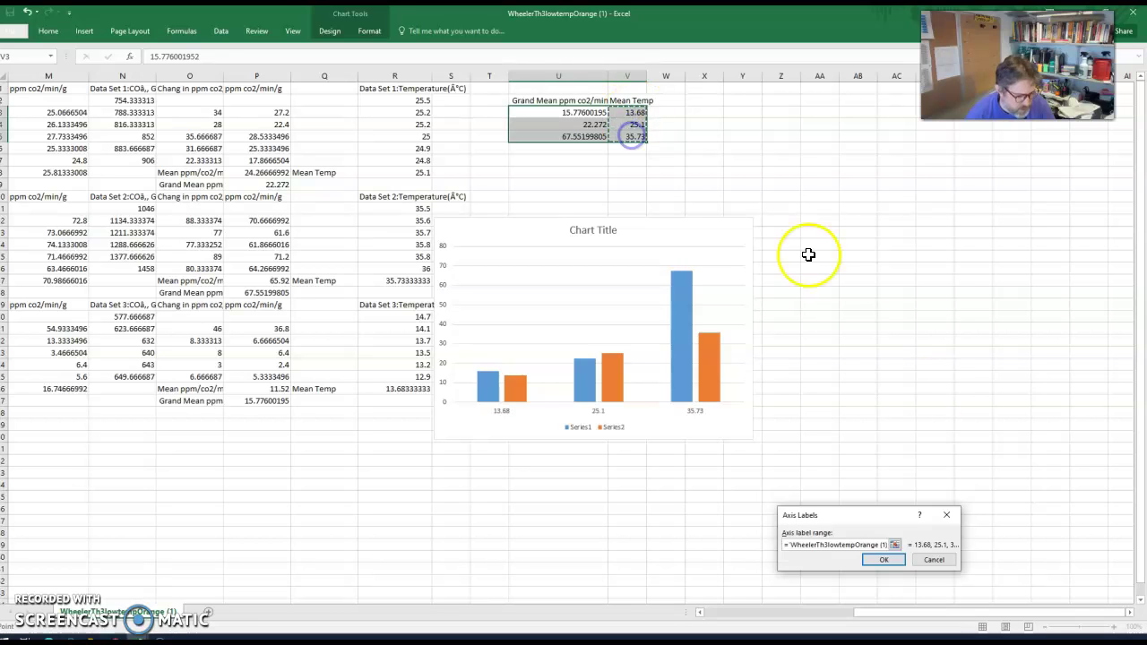
click(895, 560)
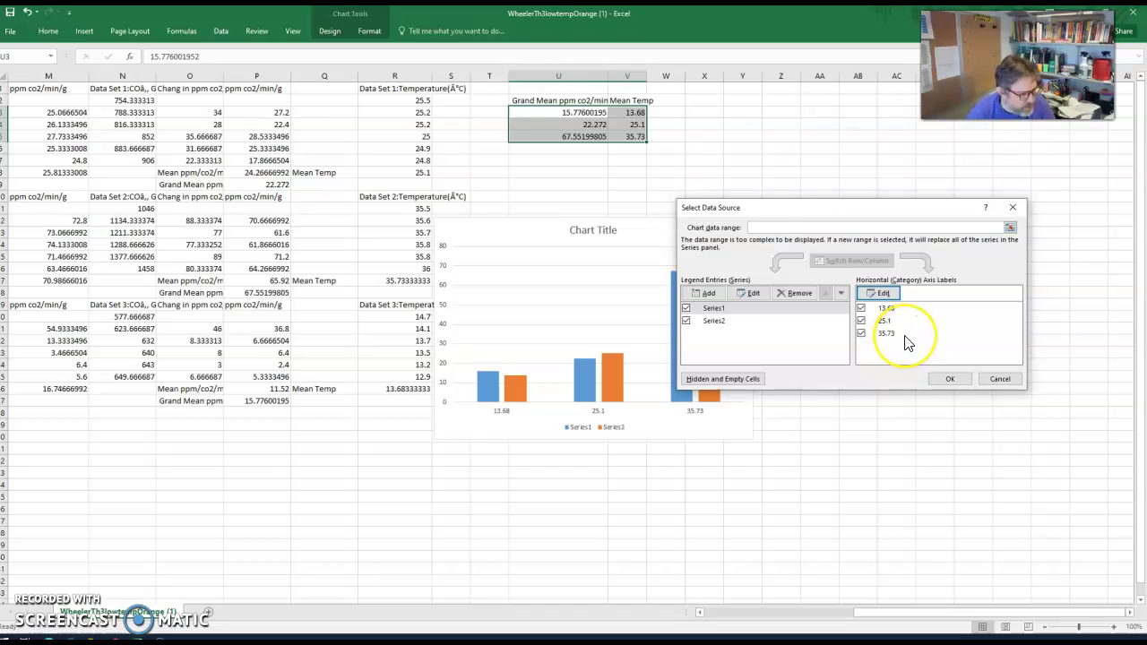
Hide Series2 and change Series1's values to the grand means in U3:U5
click(686, 321)
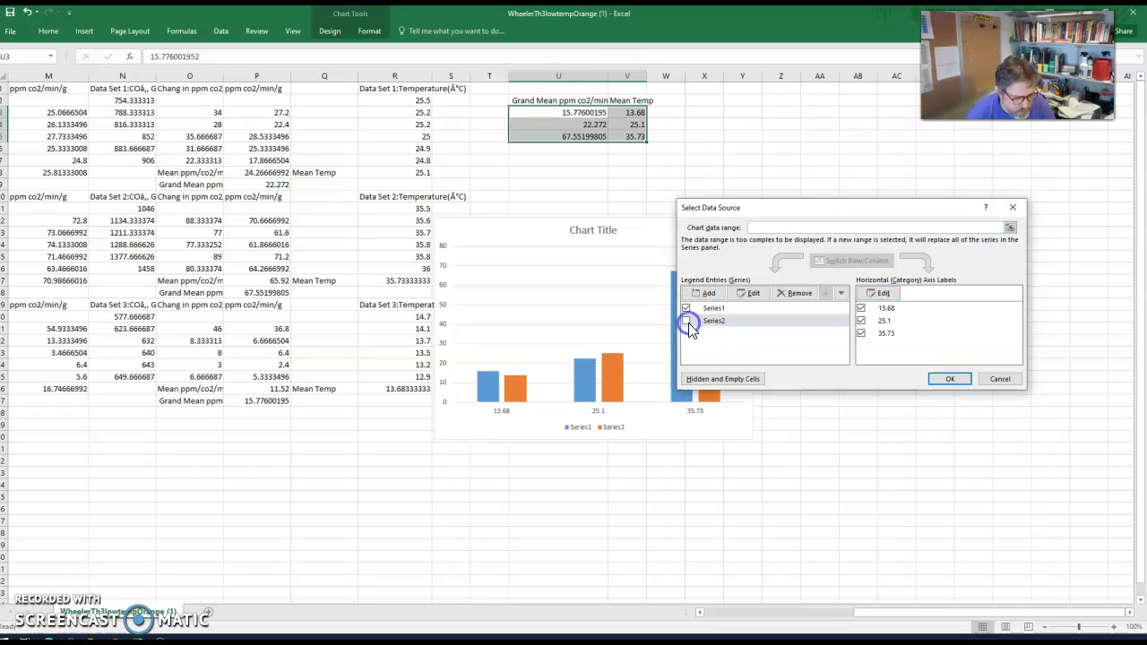
click(749, 296)
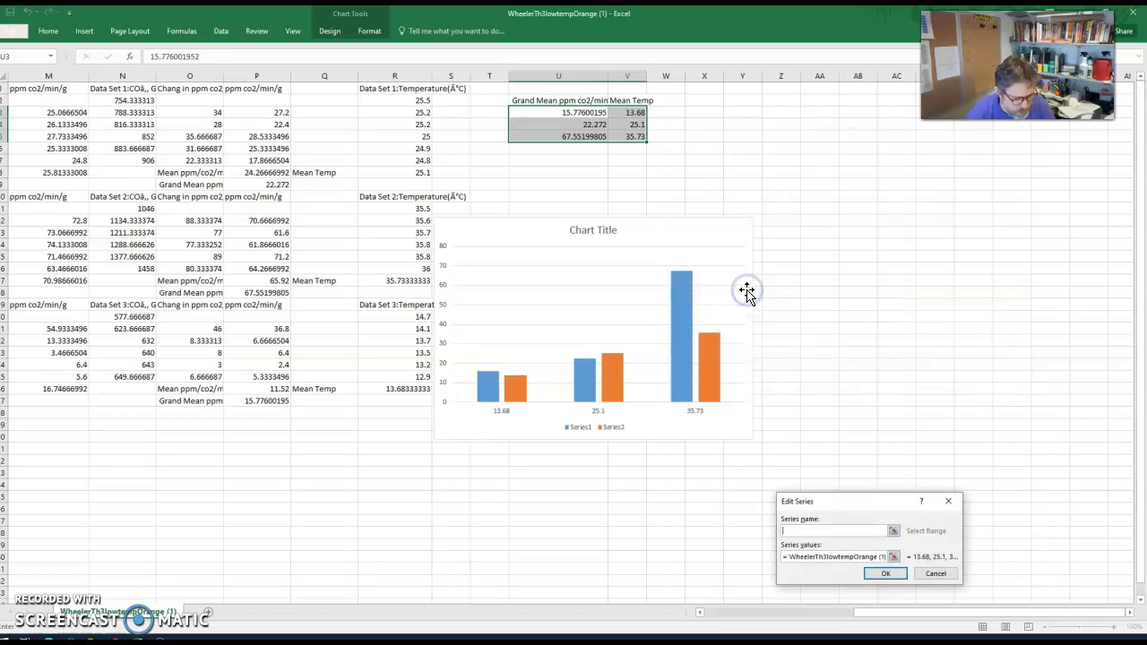
drag(873, 506, 871, 274)
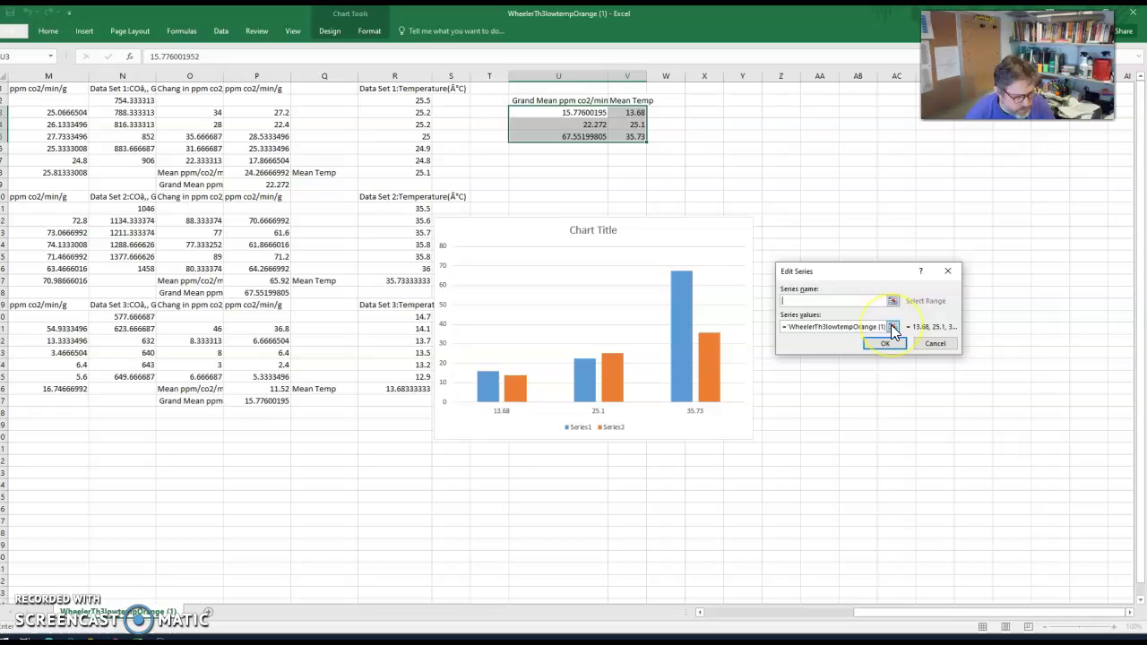
click(893, 326)
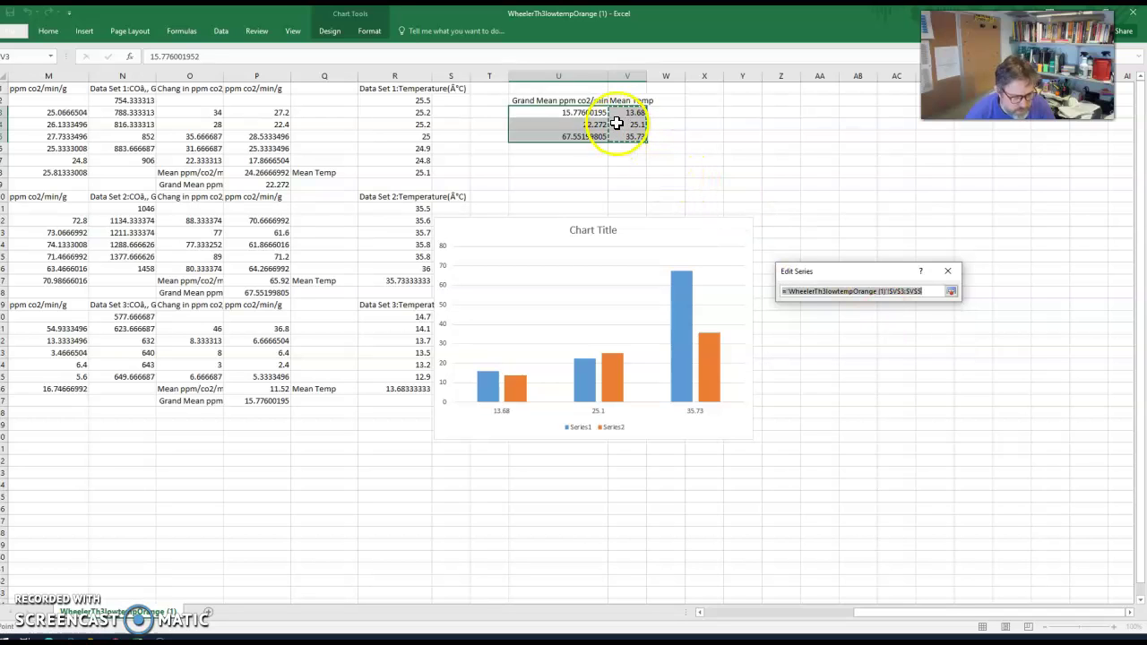
drag(583, 113, 584, 135)
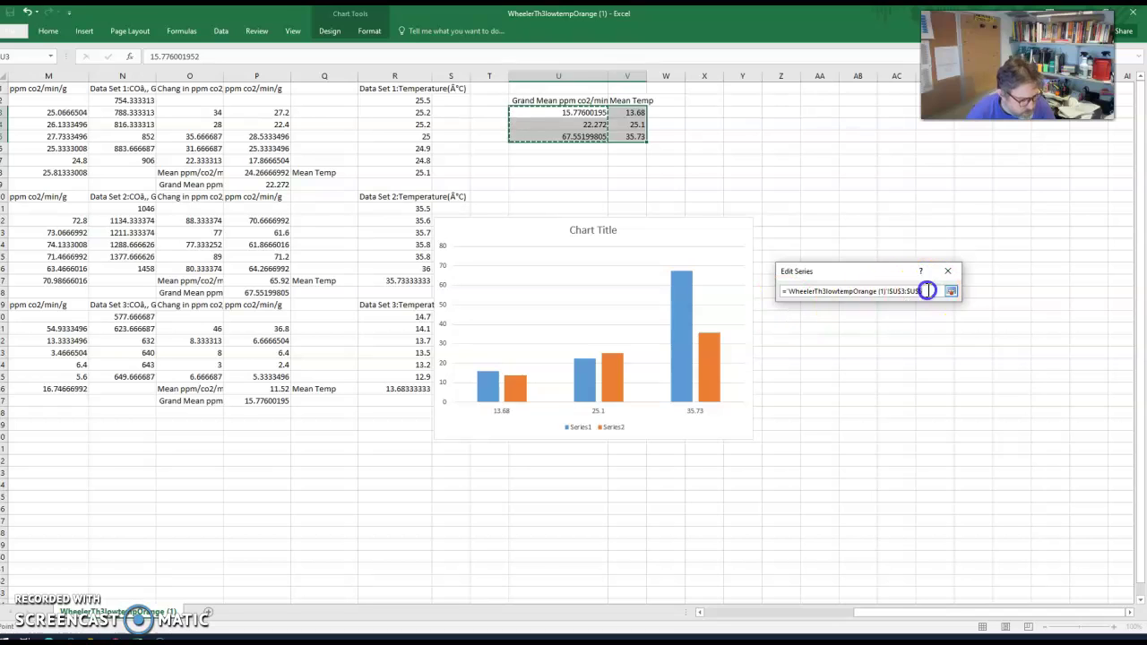
triple_click(811, 287)
key(Delete)
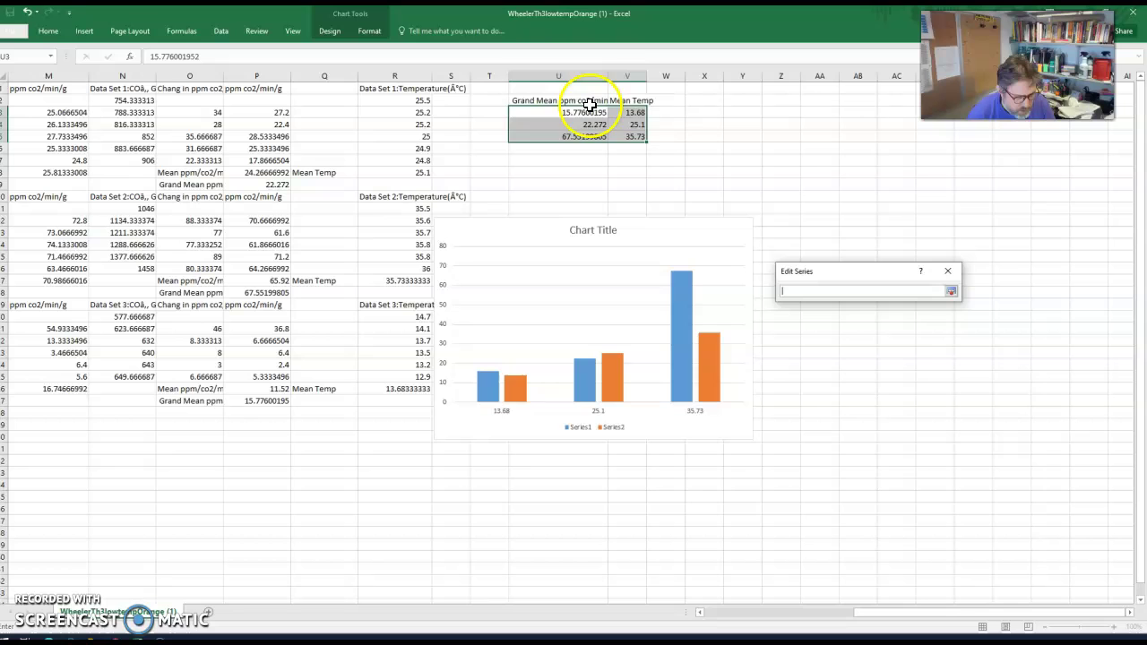
drag(590, 111, 591, 134)
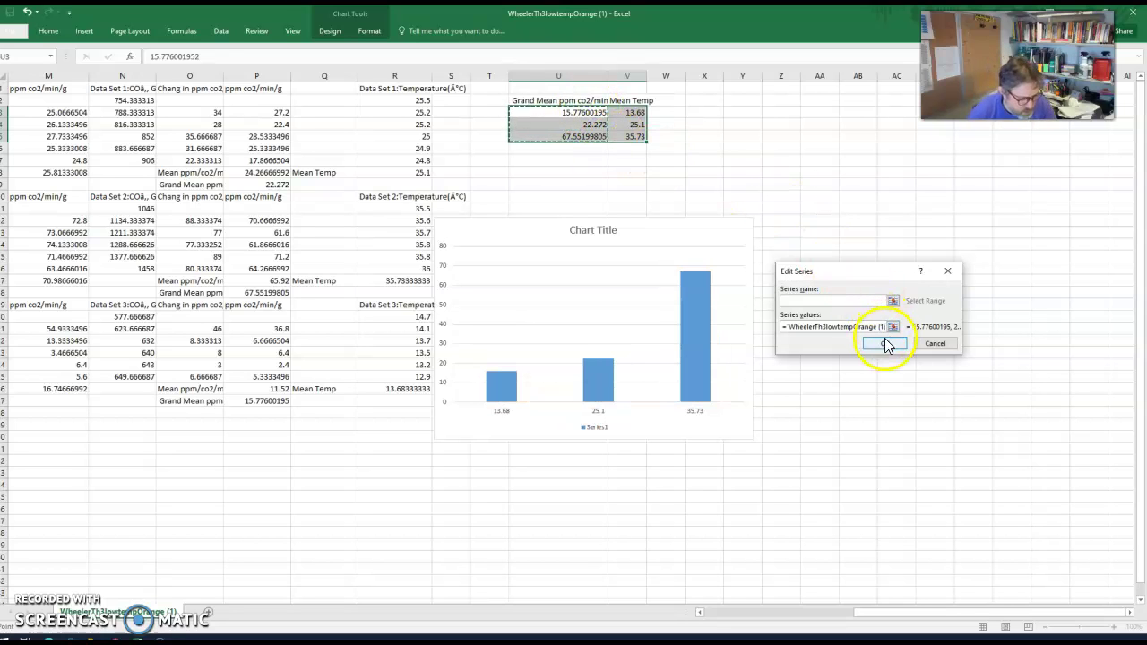
click(885, 345)
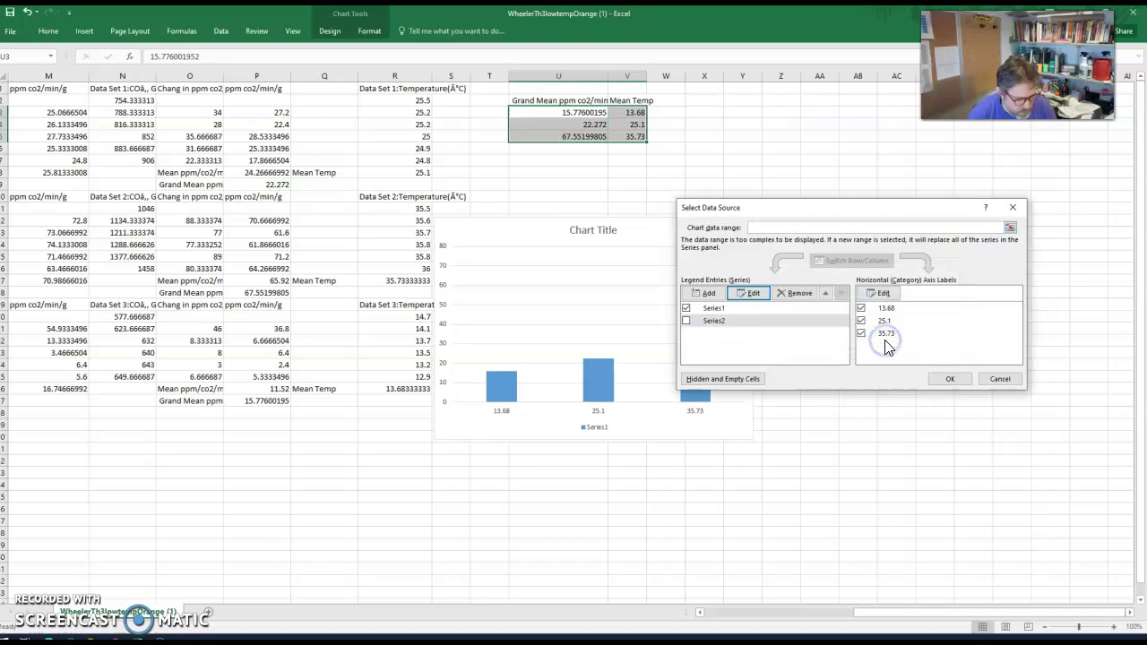
click(947, 380)
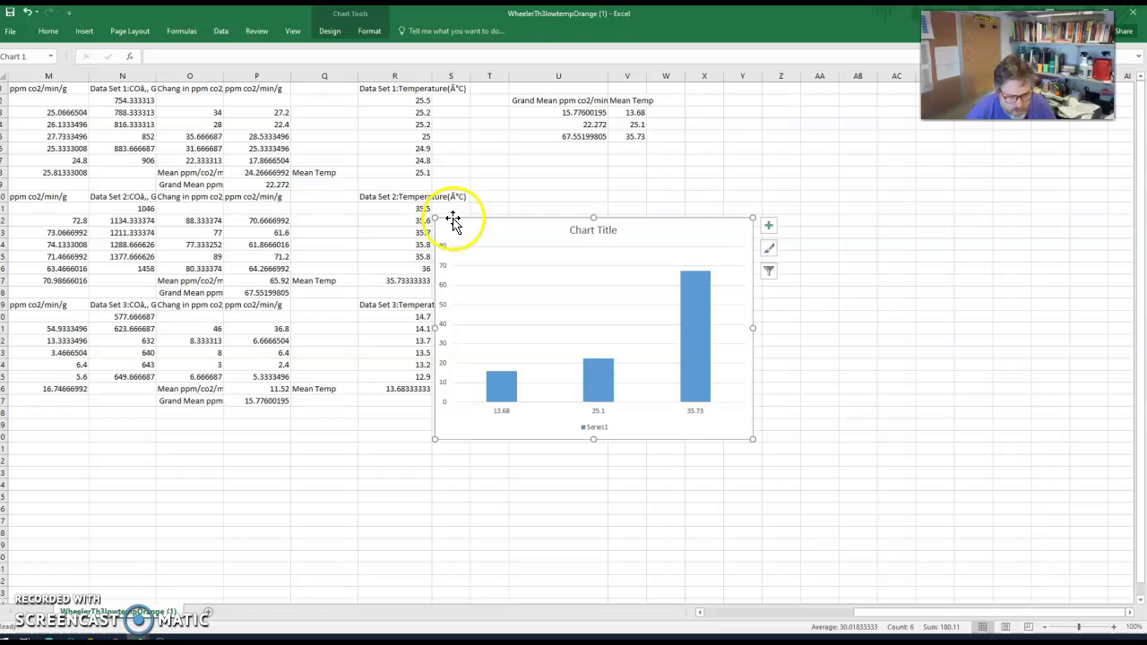
Enlarge the chart by stretching its edges up, left and to the right
drag(435, 217, 390, 140)
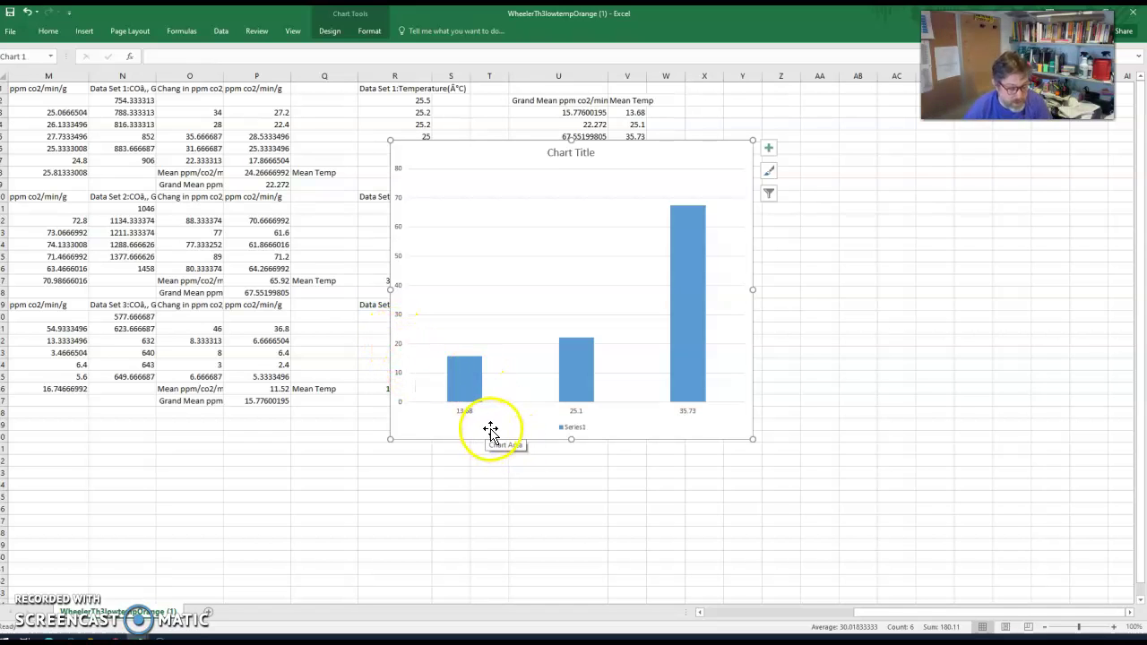
mouse_move(466, 398)
mouse_move(466, 398)
mouse_down()
mouse_move(527, 339)
mouse_move(582, 366)
mouse_up()
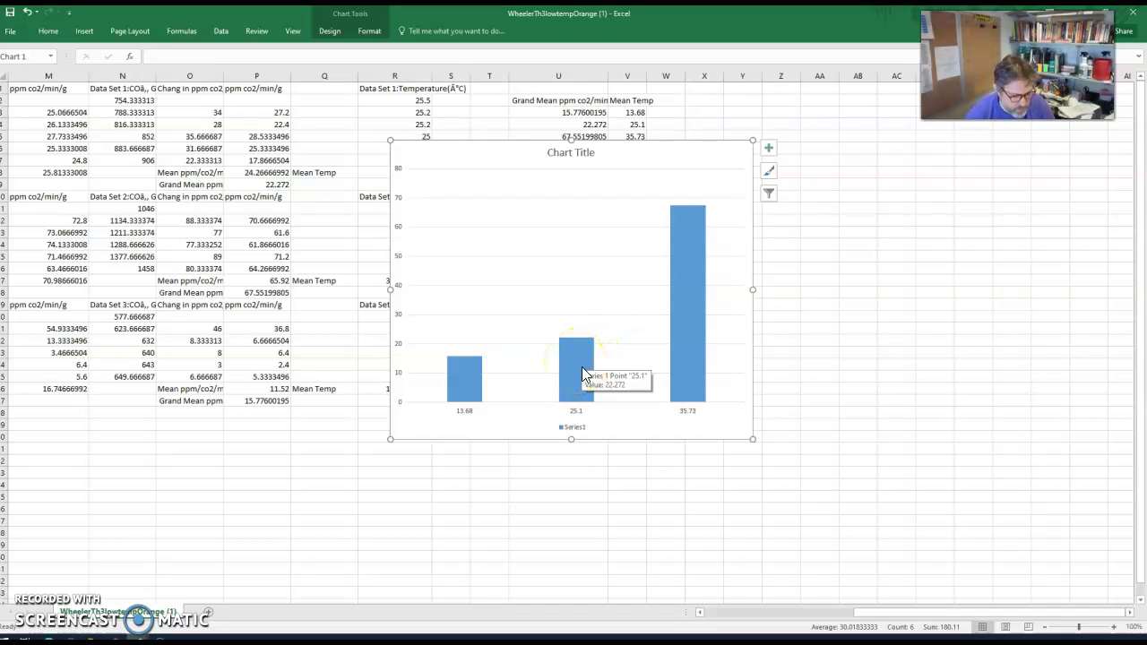
drag(532, 402, 658, 420)
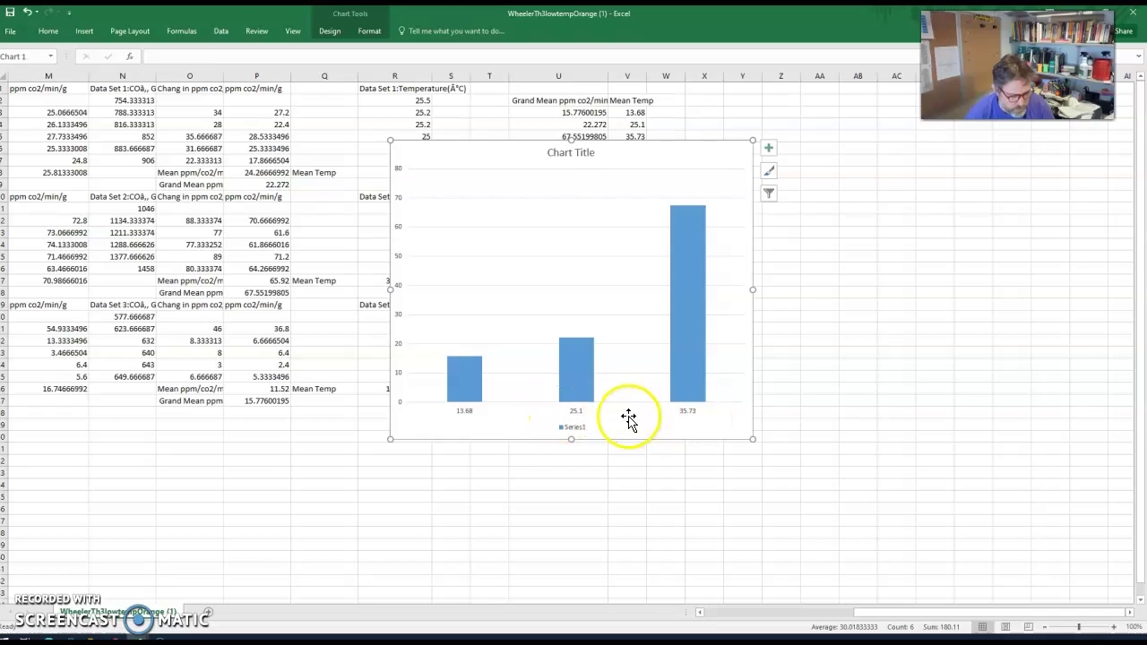
mouse_move(464, 419)
mouse_down()
mouse_move(468, 383)
mouse_move(473, 423)
mouse_move(594, 430)
mouse_move(591, 401)
mouse_move(703, 405)
mouse_up()
mouse_move(696, 393)
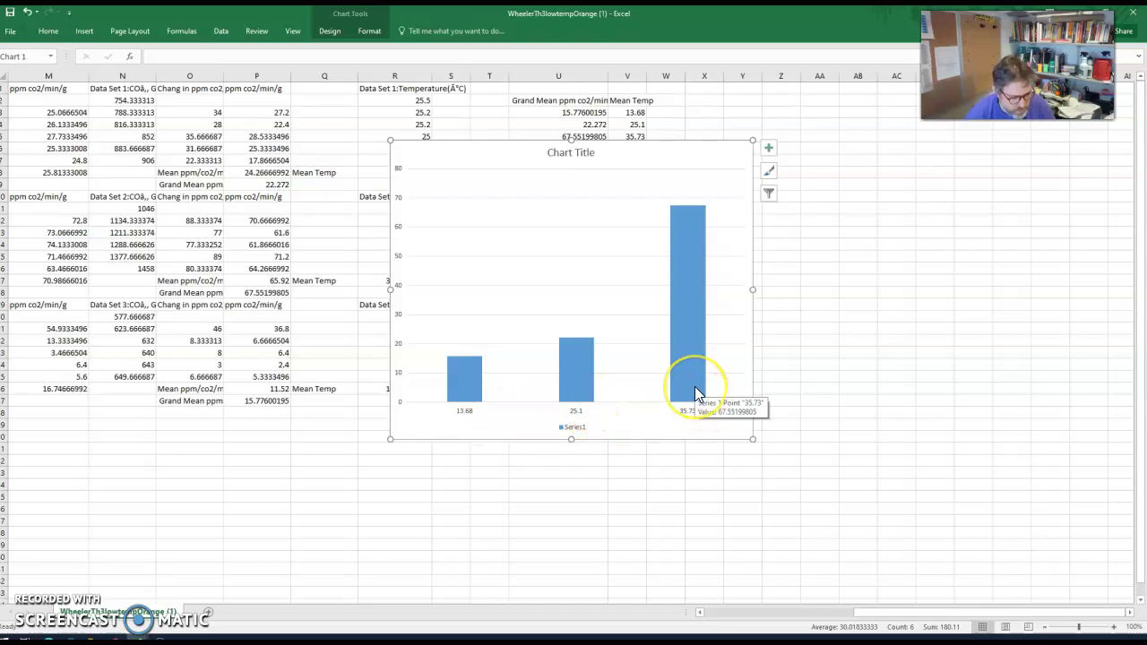
Delete the chart title and Series1 legend, then stretch the chart down and right
click(576, 156)
key(Delete)
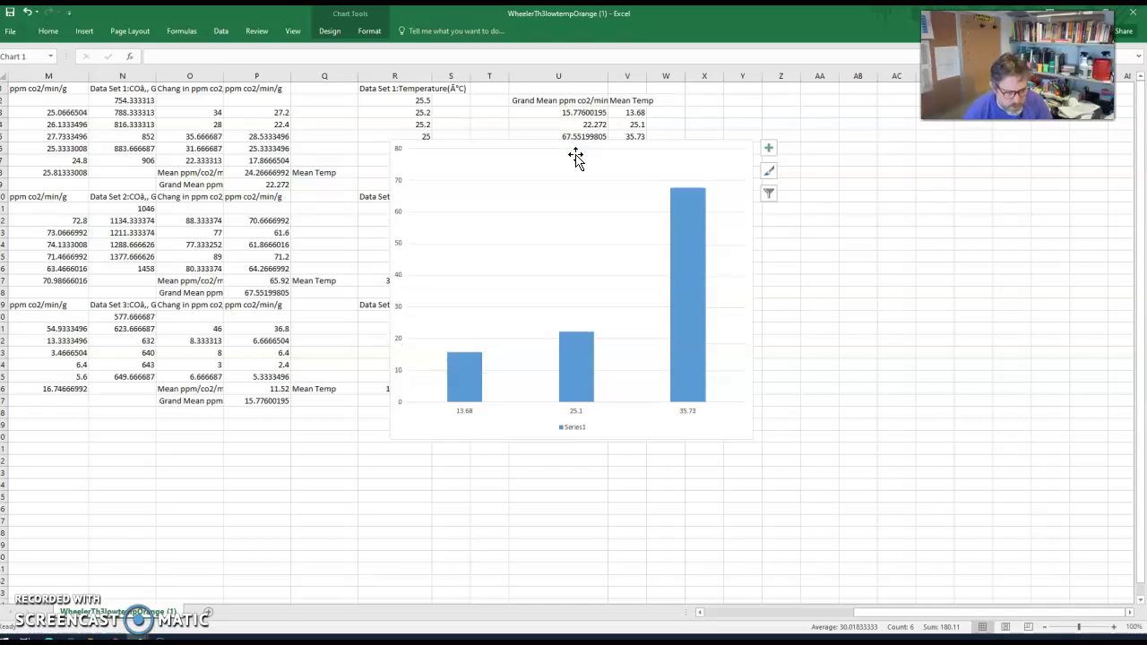
drag(614, 397, 591, 430)
click(587, 428)
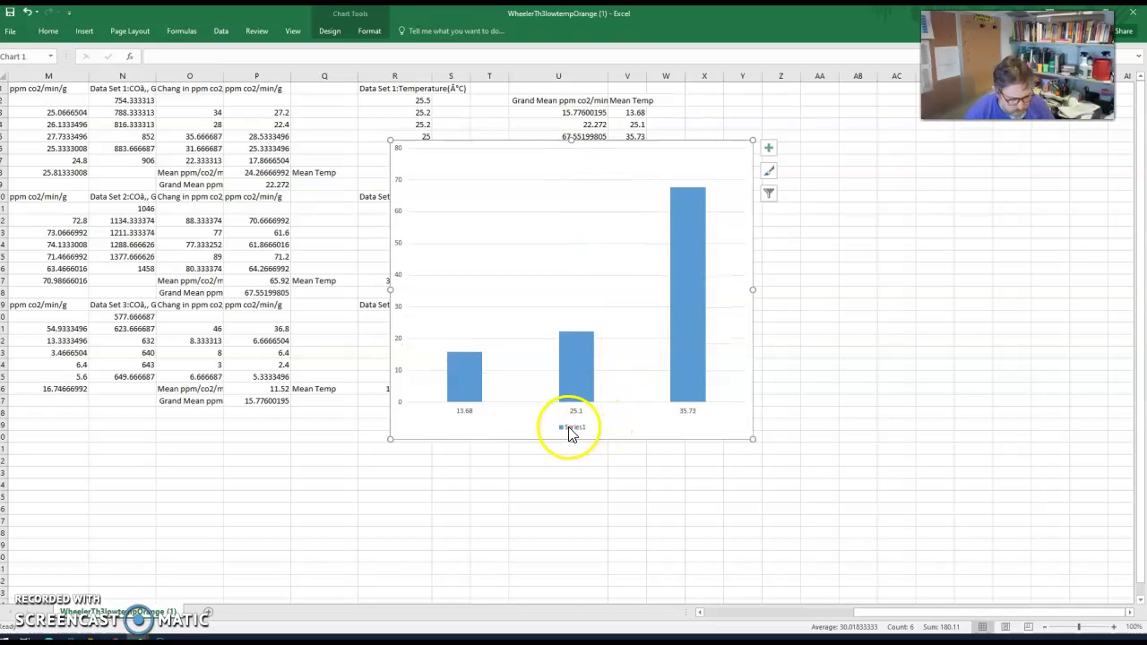
key(Delete)
click(573, 434)
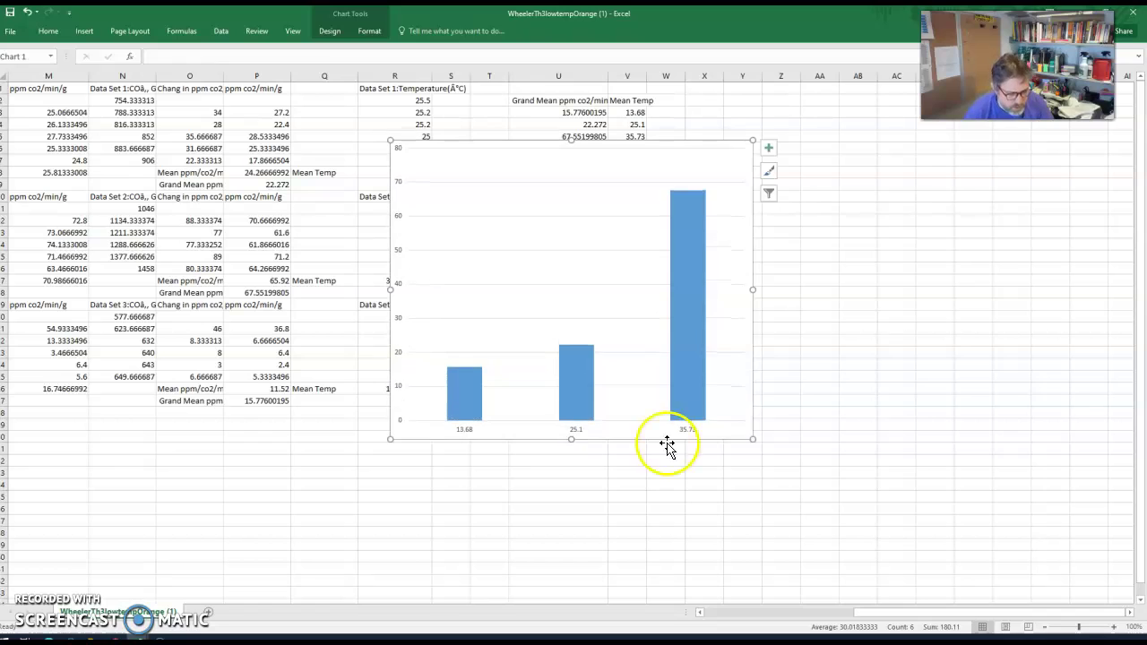
drag(751, 438, 780, 465)
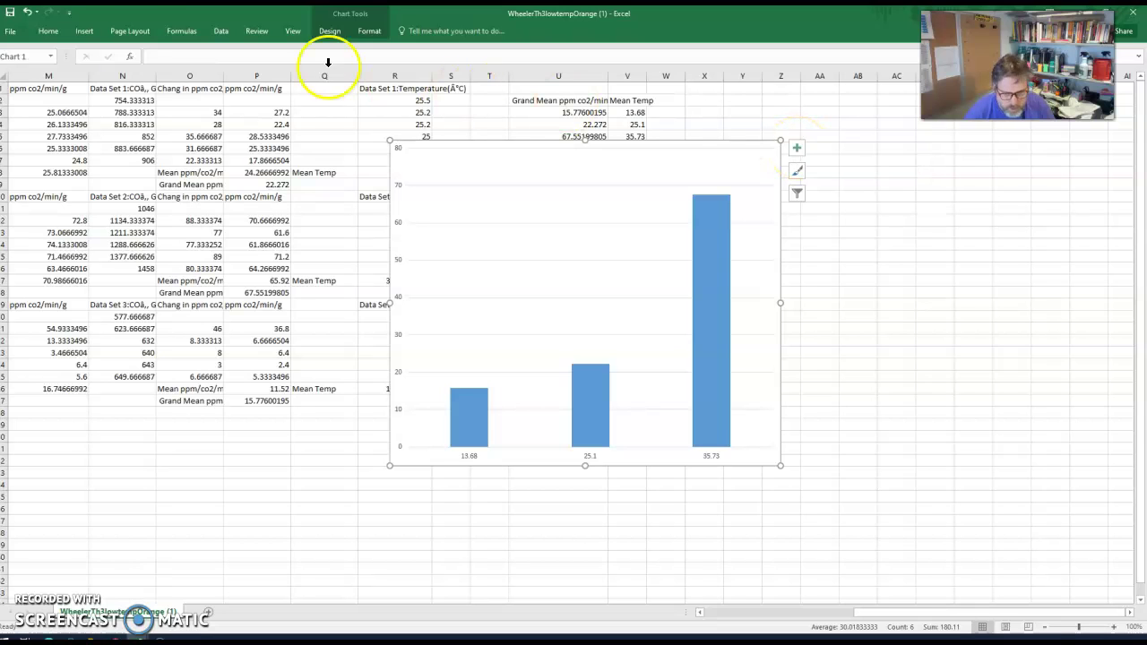
Add Primary Horizontal and Primary Vertical axis titles, then begin editing the vertical title
click(325, 33)
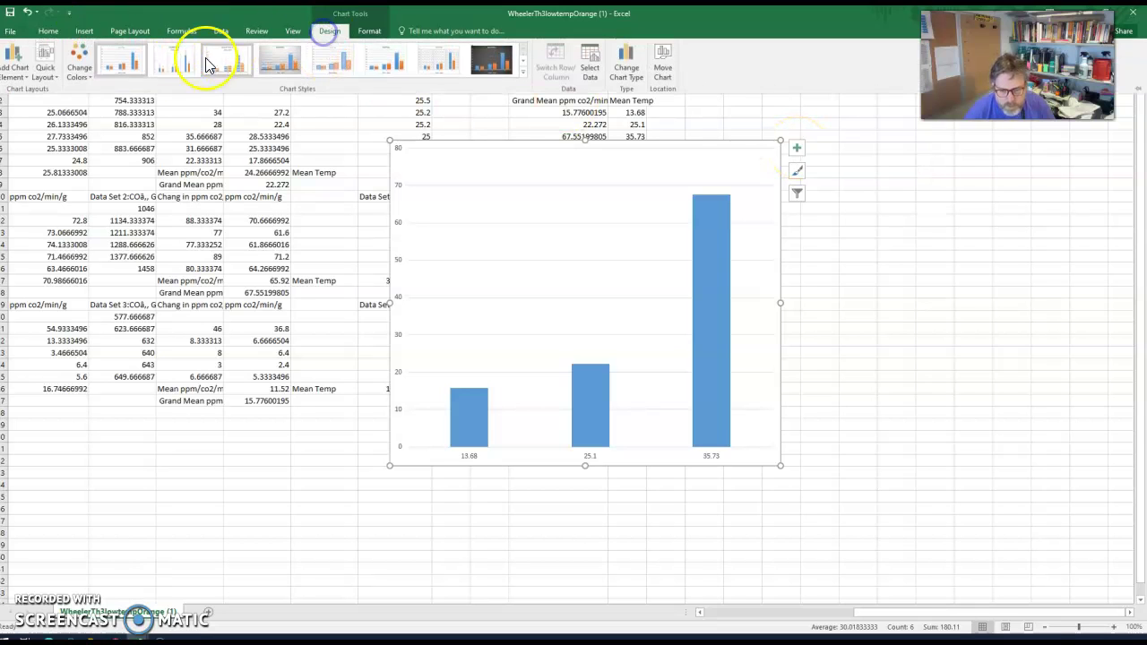
click(14, 63)
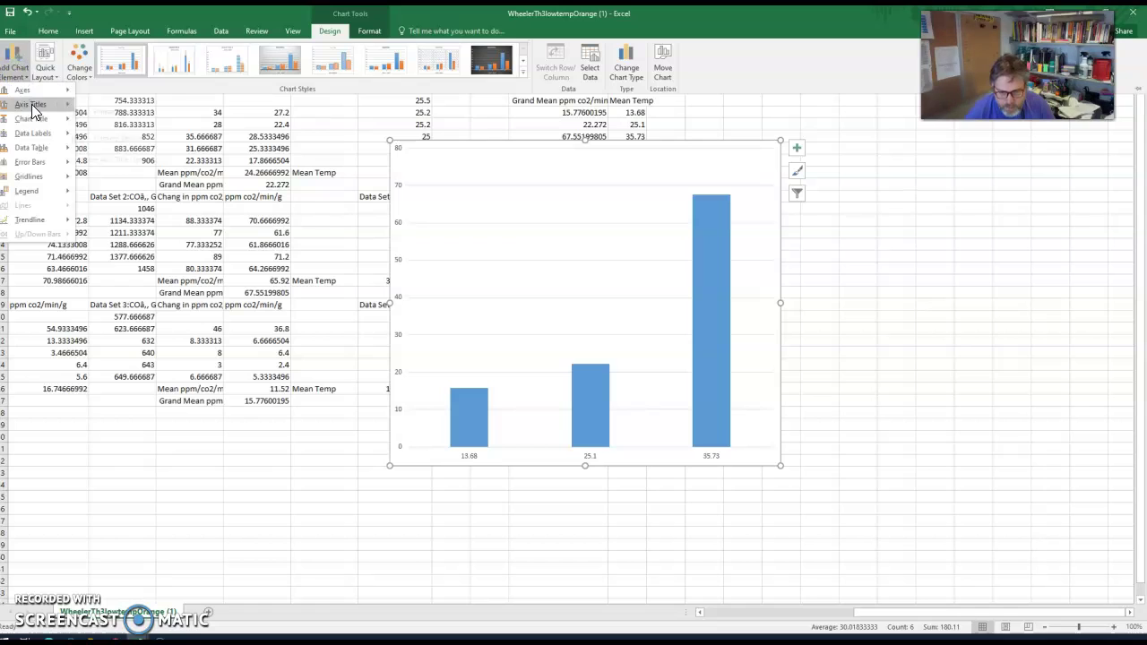
mouse_move(35, 104)
click(103, 108)
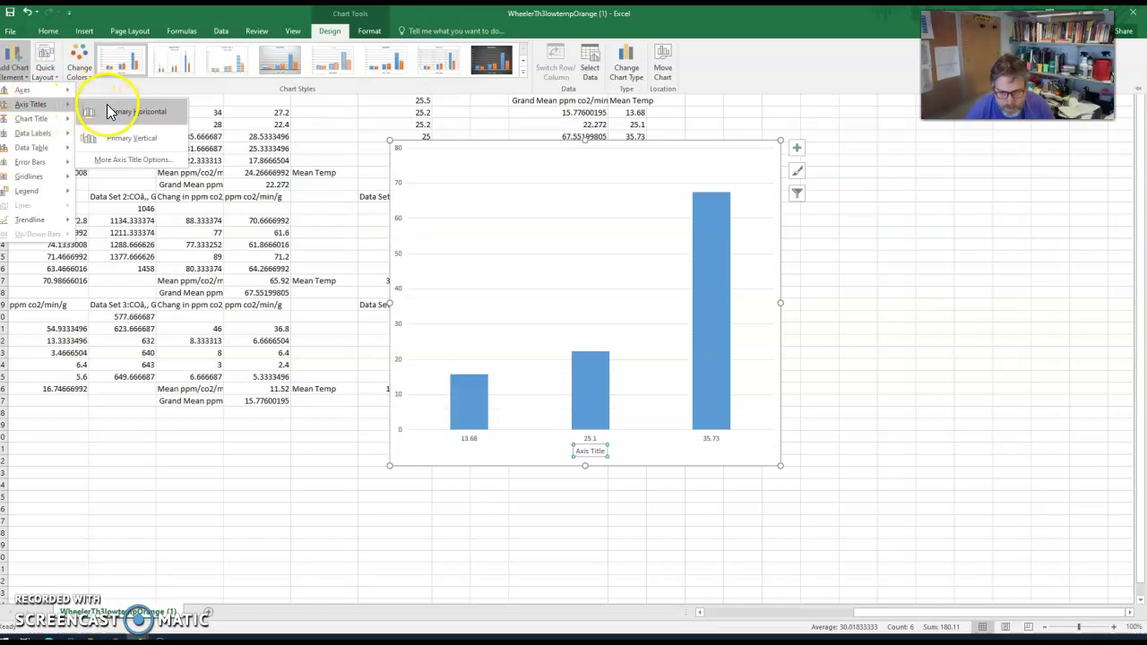
click(12, 59)
mouse_move(37, 112)
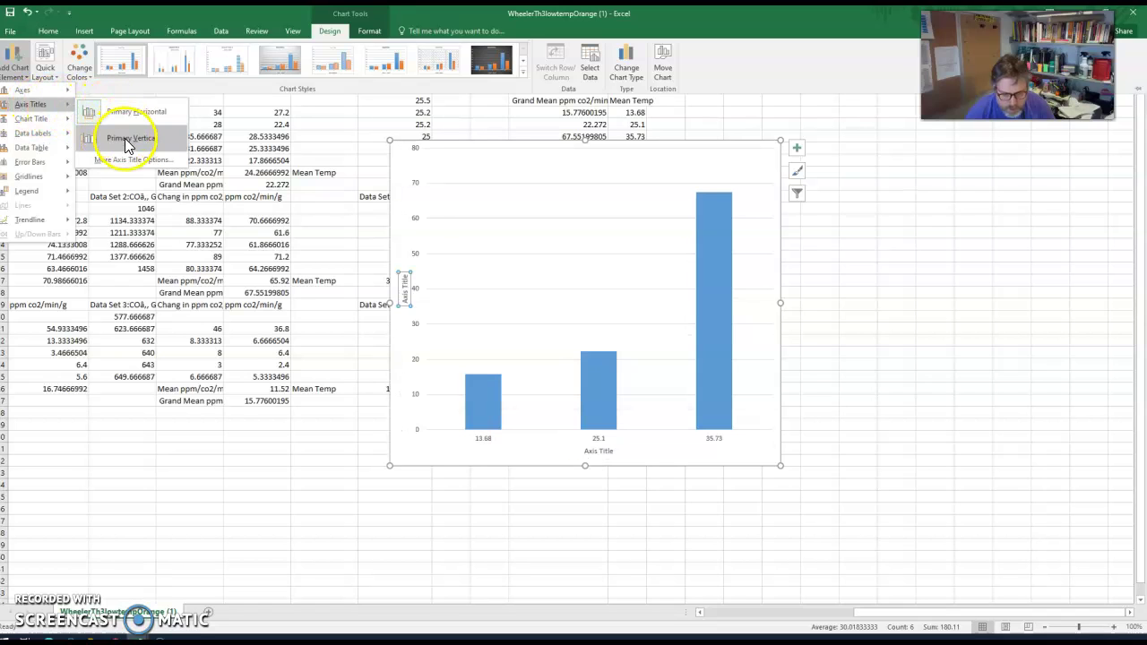
click(128, 140)
click(409, 300)
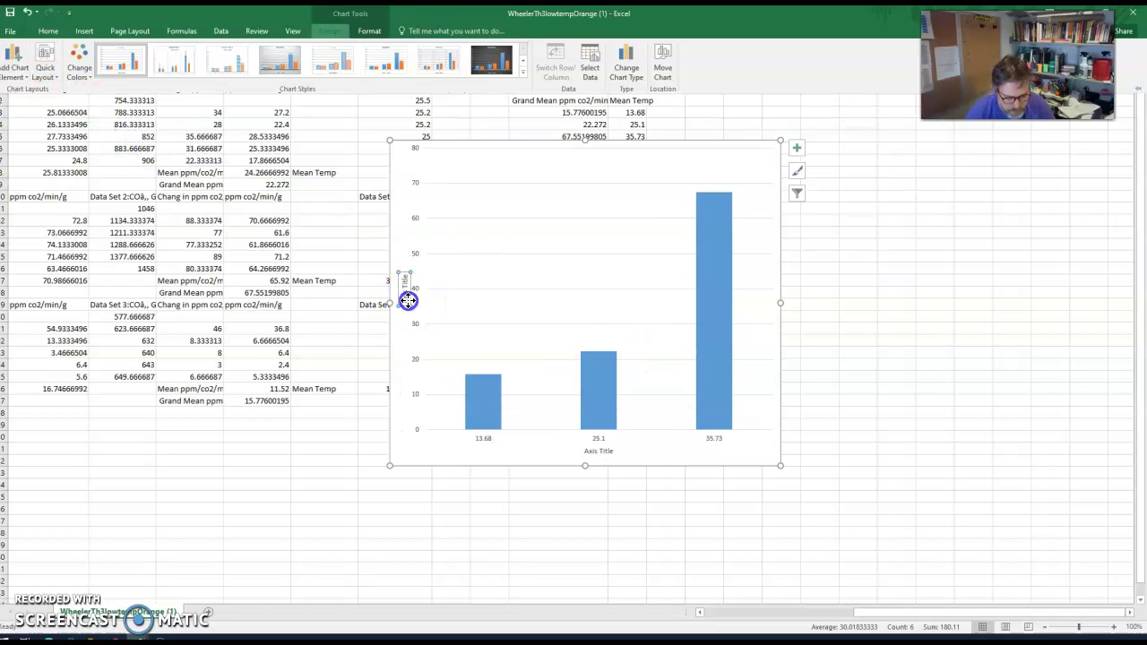
click(405, 276)
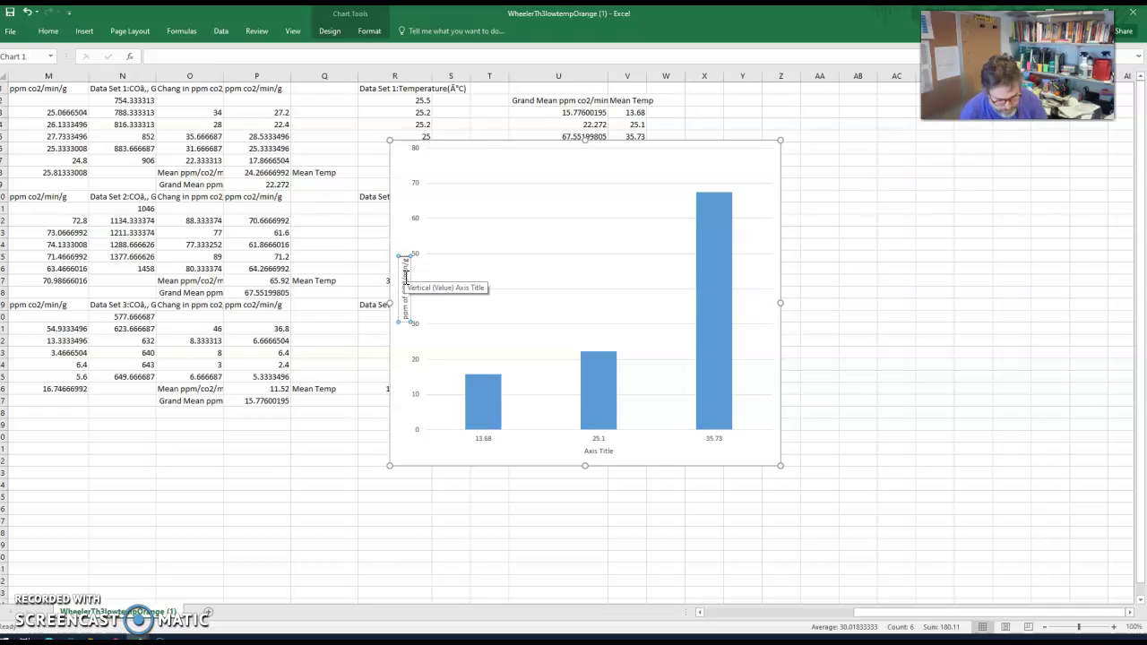
Replace the horizontal axis title placeholder with 'Mean Temp in C'
click(605, 453)
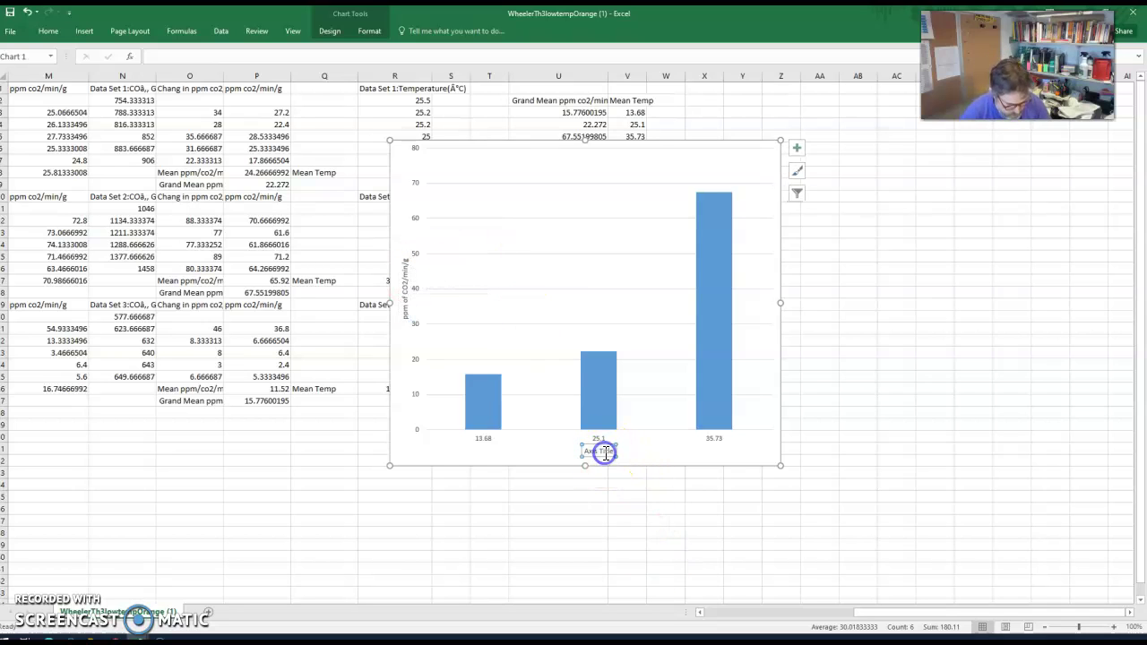
click(614, 451)
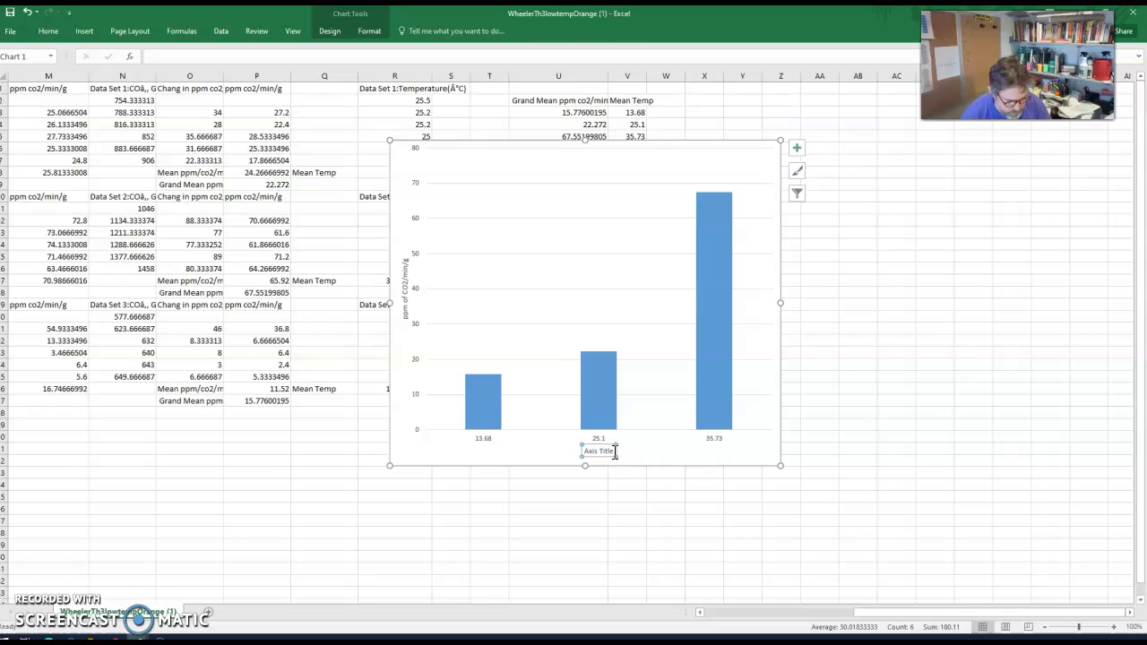
drag(614, 450, 587, 457)
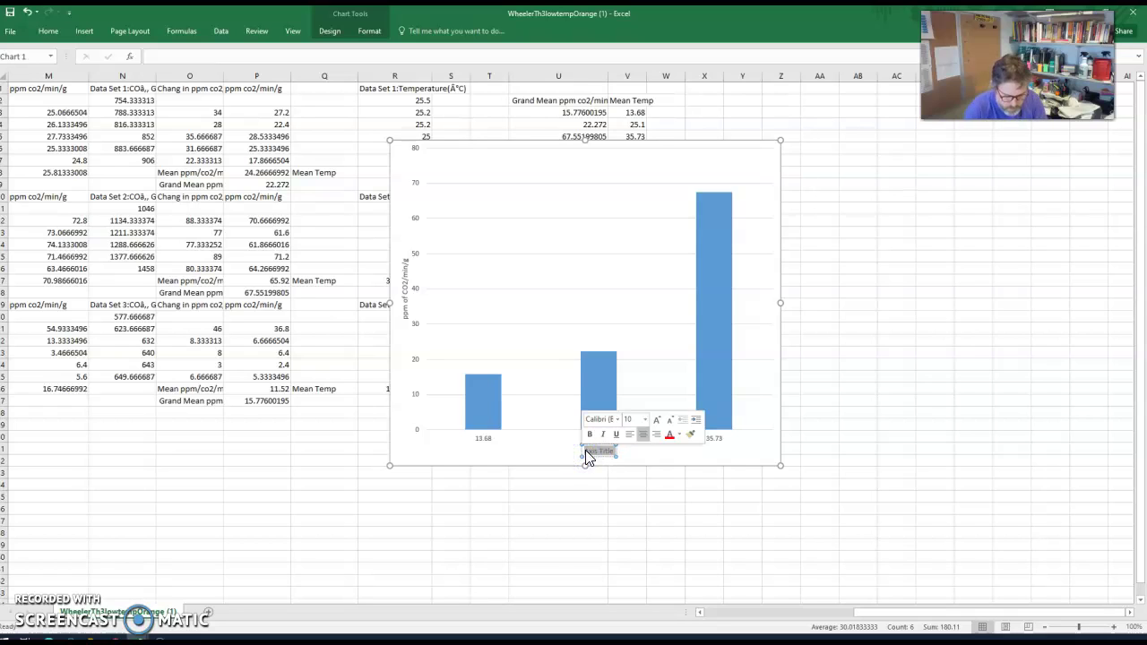
key(BackSpace)
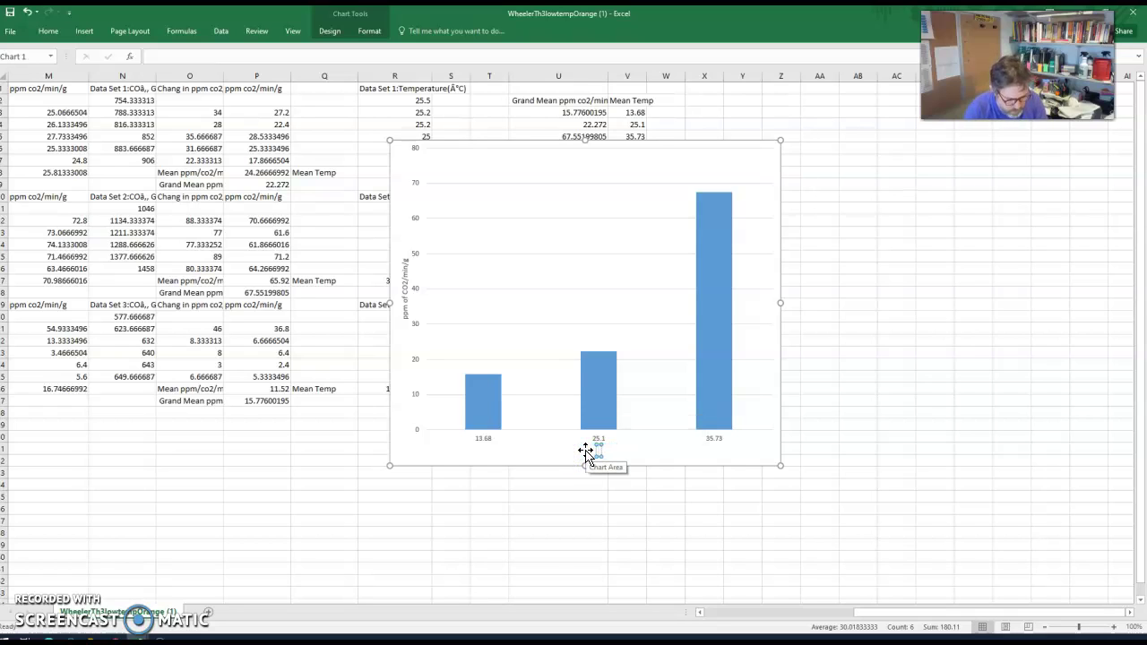
text(Mean Temp in C)
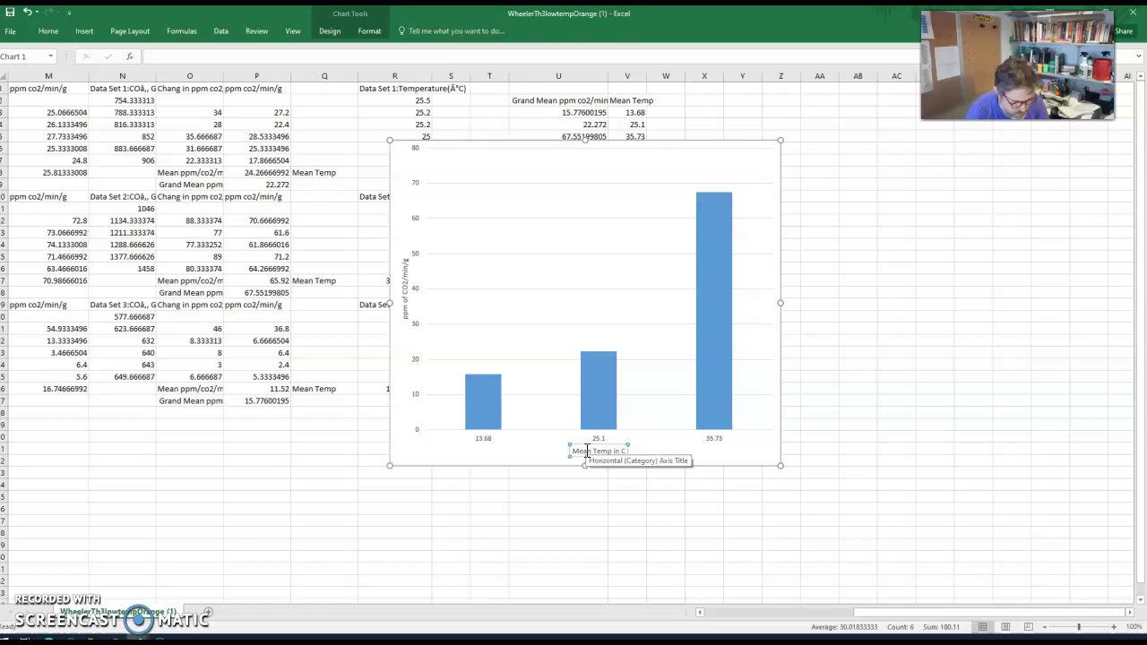
Move the chart to the right, clear of the temperature data
click(847, 339)
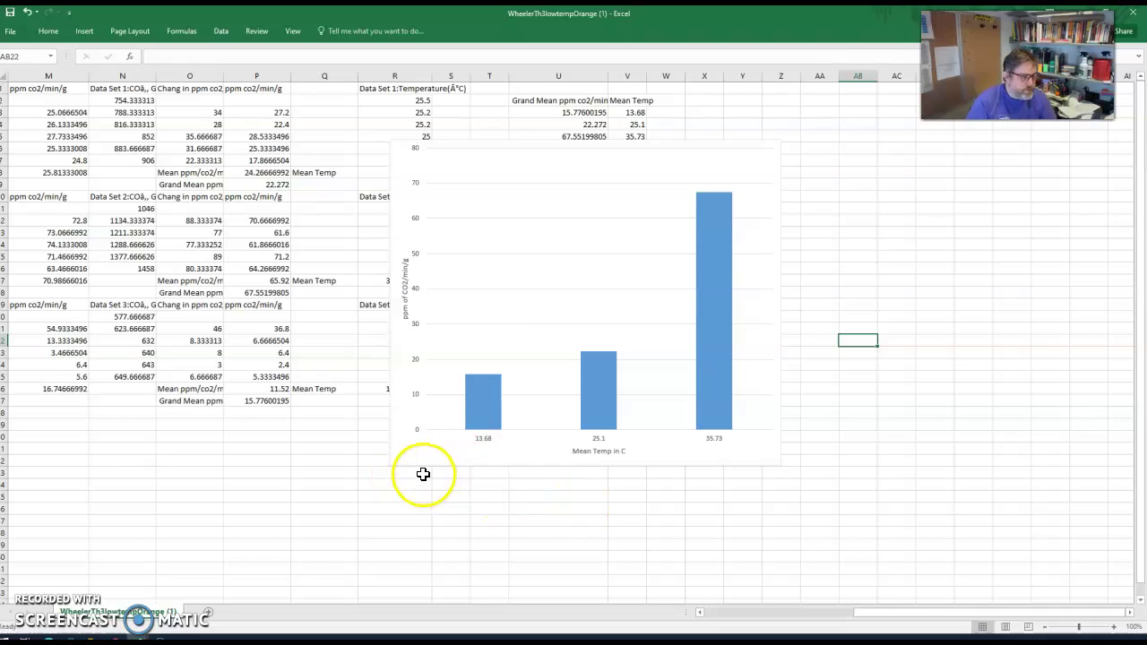
drag(423, 474, 443, 476)
key(Escape)
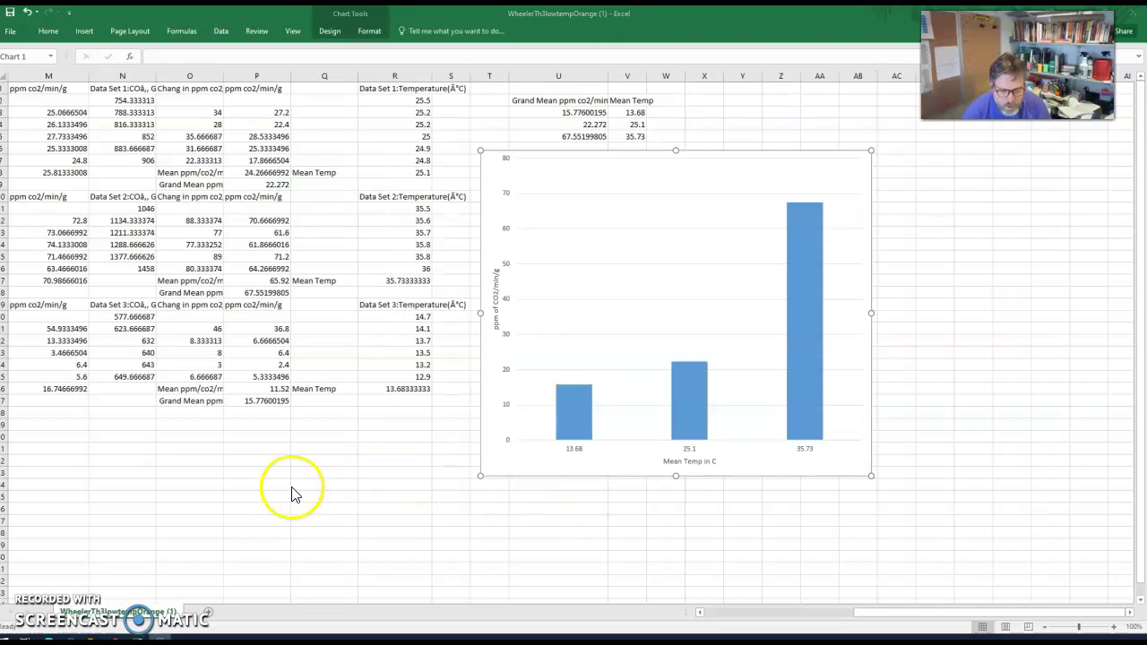